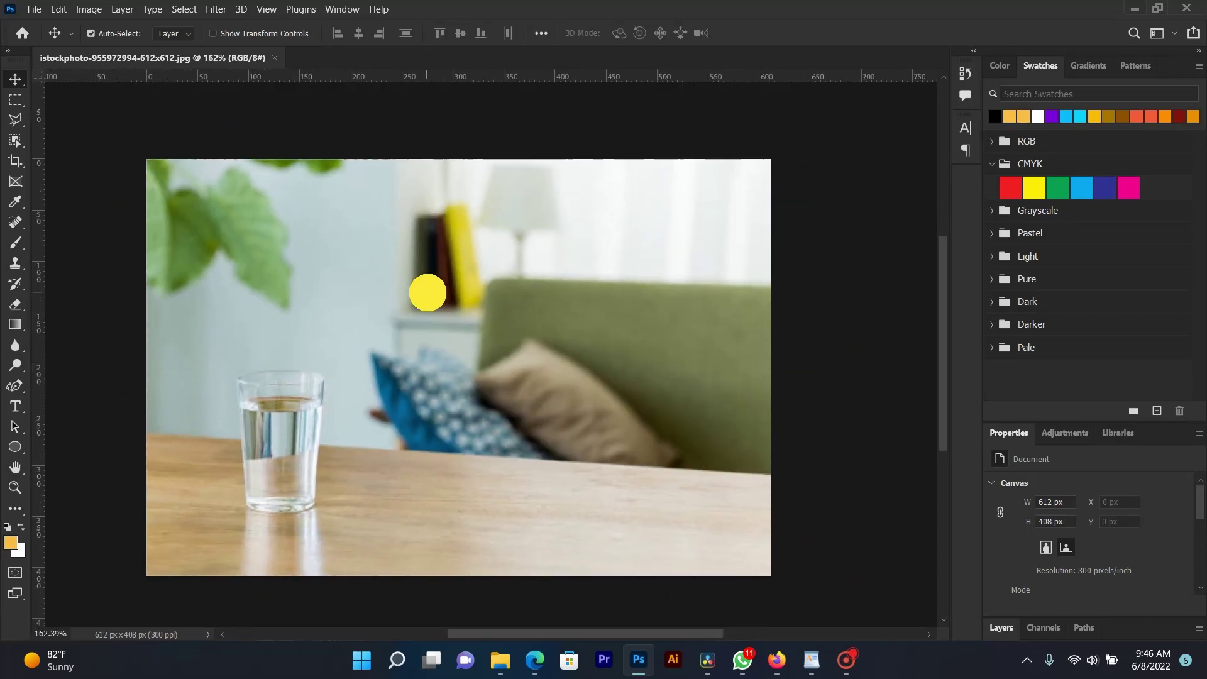
- Outline the lower half of the water glass with the Polygonal Lasso
{"action": "left_click_drag", "start_coordinate": [427, 293], "coordinate": [428, 295]}
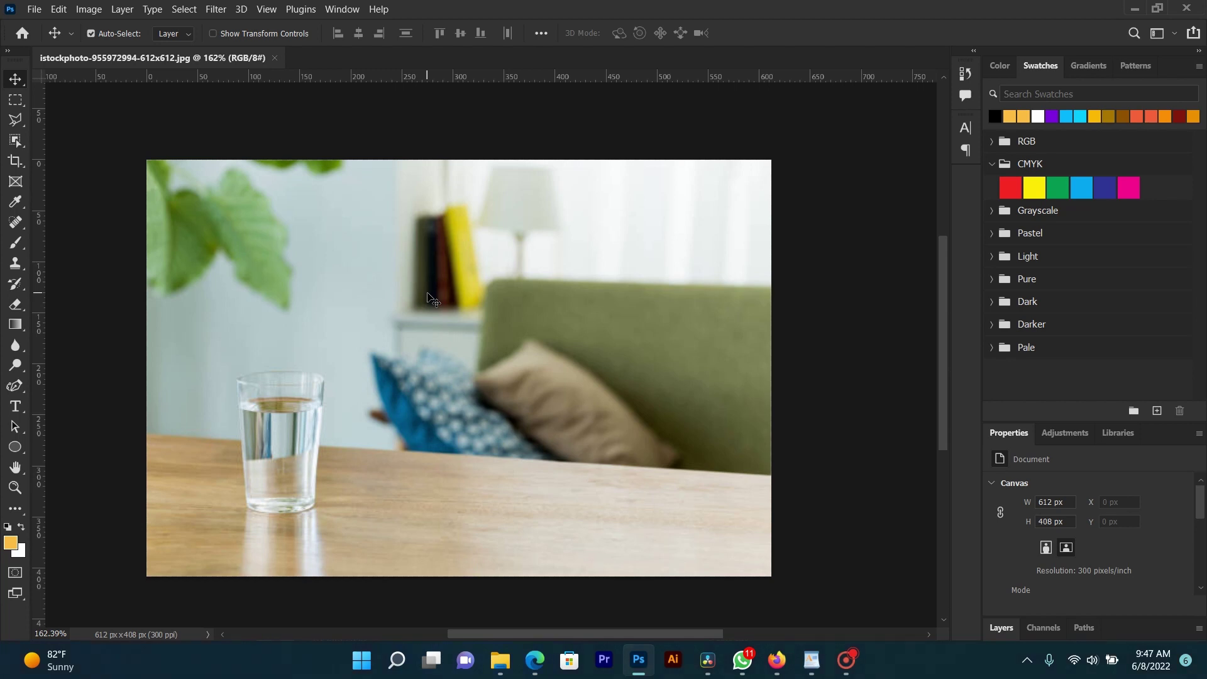
{"action": "scroll", "coordinate": [377, 342], "scroll_direction": "down", "scroll_amount": 2}
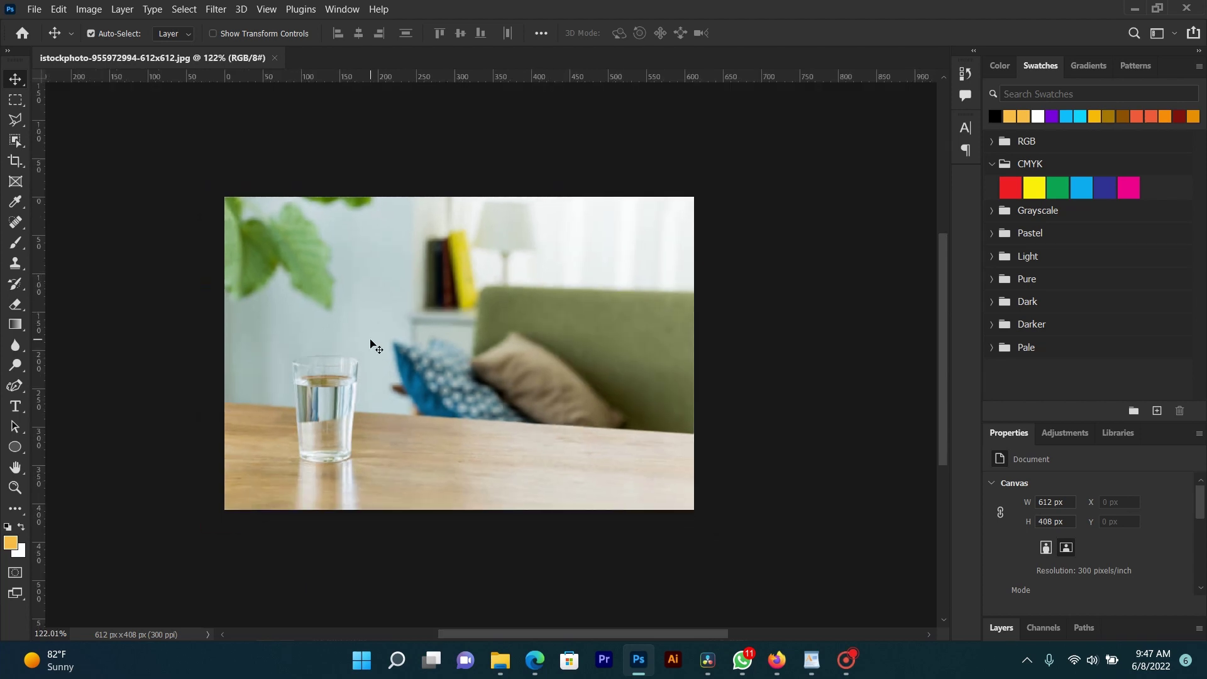
{"action": "scroll", "coordinate": [368, 370], "scroll_direction": "up", "scroll_amount": 1}
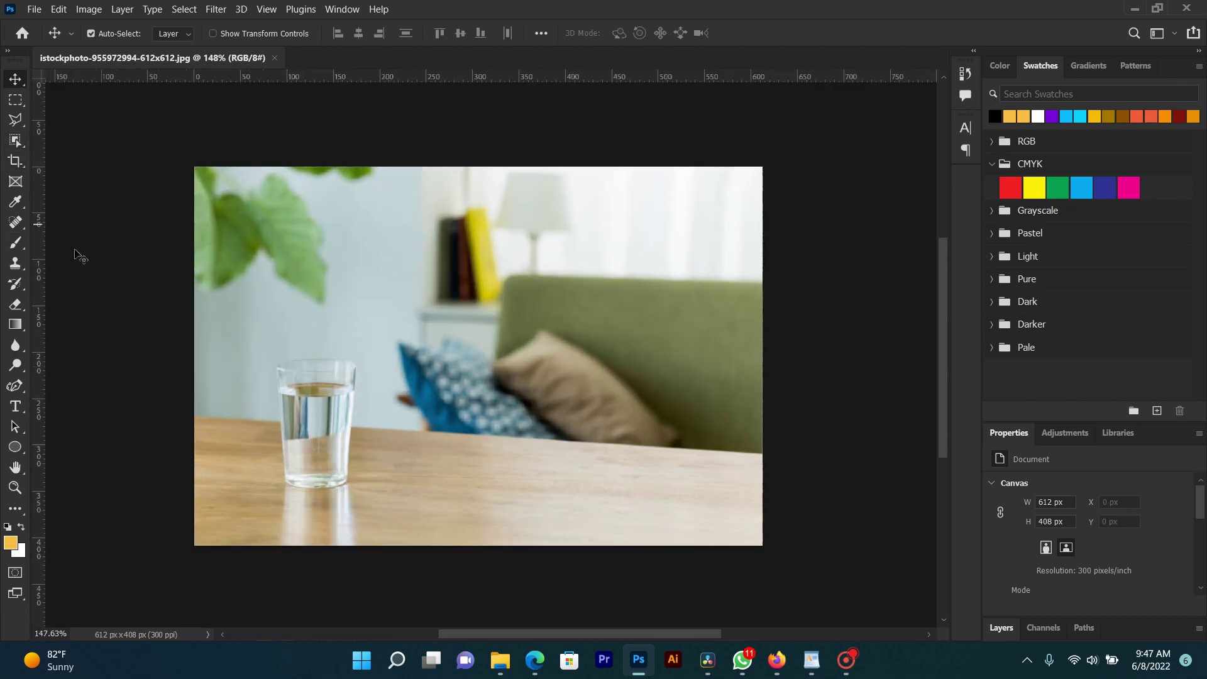
{"action": "left_click", "coordinate": [15, 119]}
{"action": "scroll", "coordinate": [270, 483], "scroll_direction": "up", "scroll_amount": 1}
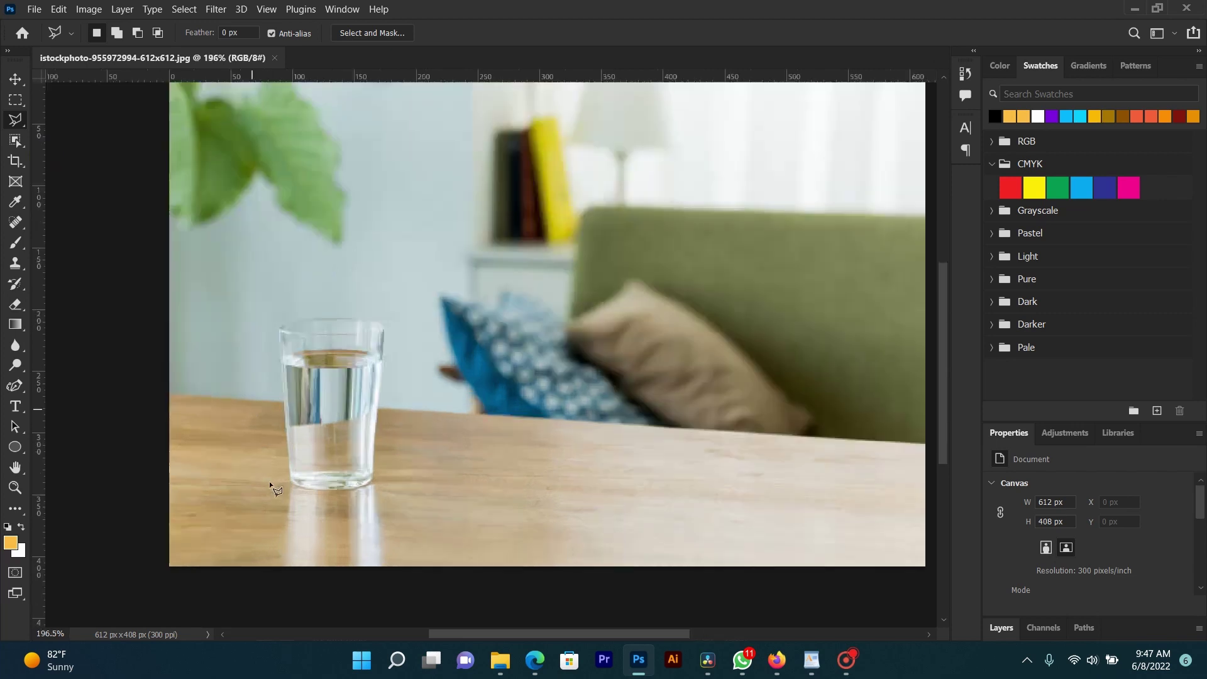
{"action": "left_click", "coordinate": [283, 401]}
{"action": "left_click", "coordinate": [291, 479]}
{"action": "left_click", "coordinate": [365, 491]}
{"action": "left_click", "coordinate": [373, 479]}
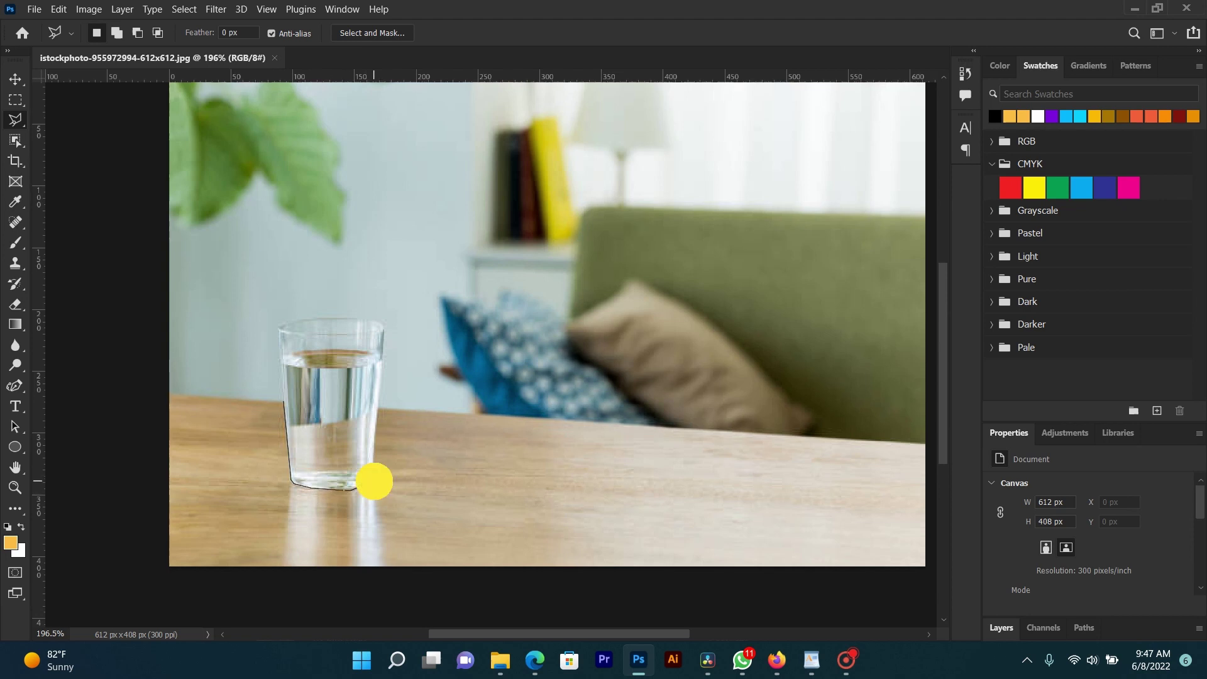
{"action": "left_click", "coordinate": [377, 402]}
{"action": "left_click", "coordinate": [336, 395]}
{"action": "left_click", "coordinate": [285, 401]}
- Content-Aware fill the selected glass bottom and deselect
{"action": "right_click", "coordinate": [320, 447]}
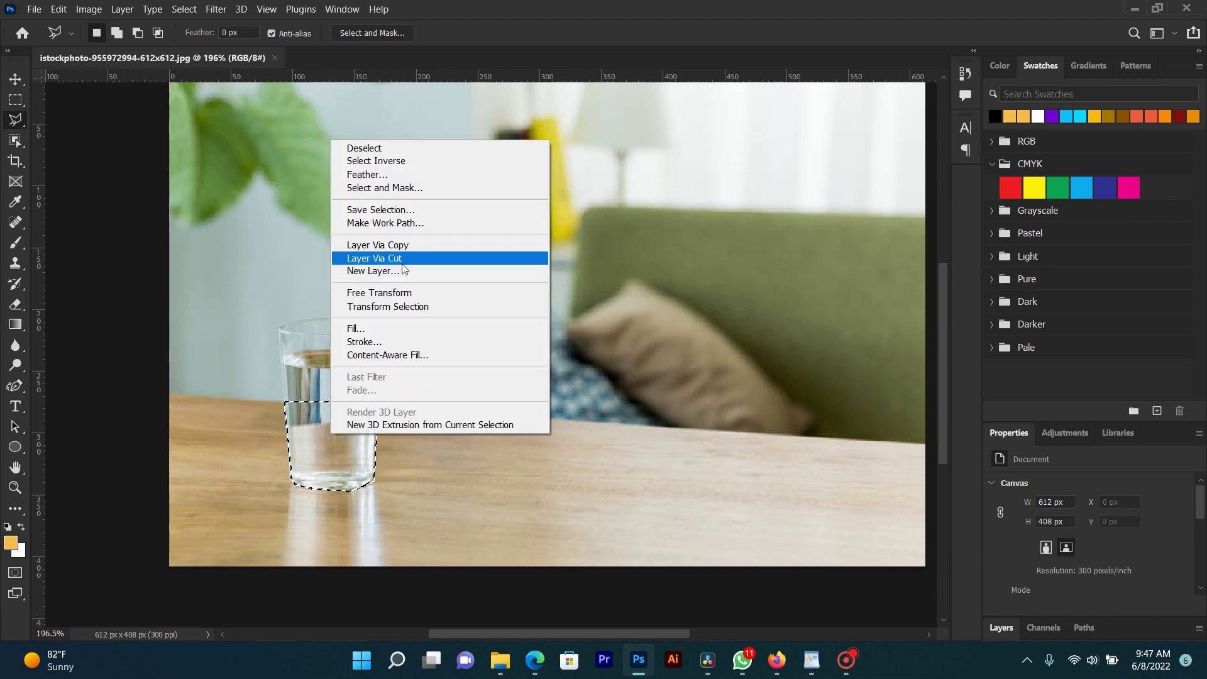
{"action": "left_click", "coordinate": [415, 326]}
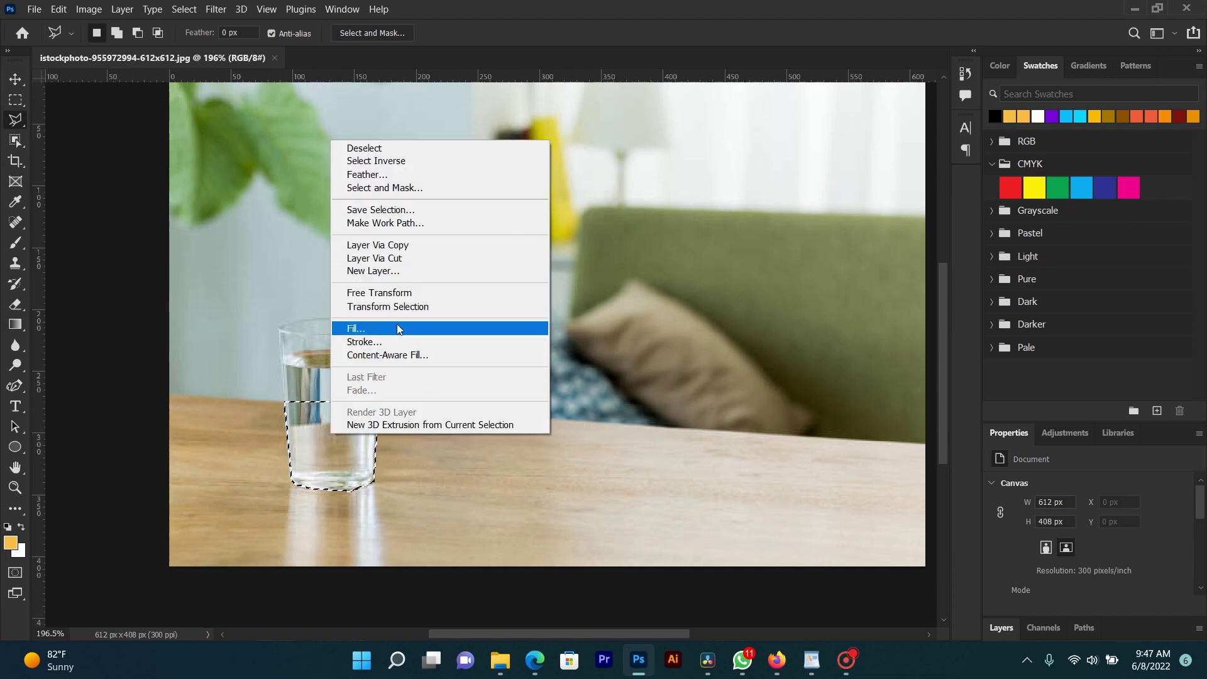
{"action": "left_click", "coordinate": [399, 325]}
{"action": "left_click", "coordinate": [637, 151]}
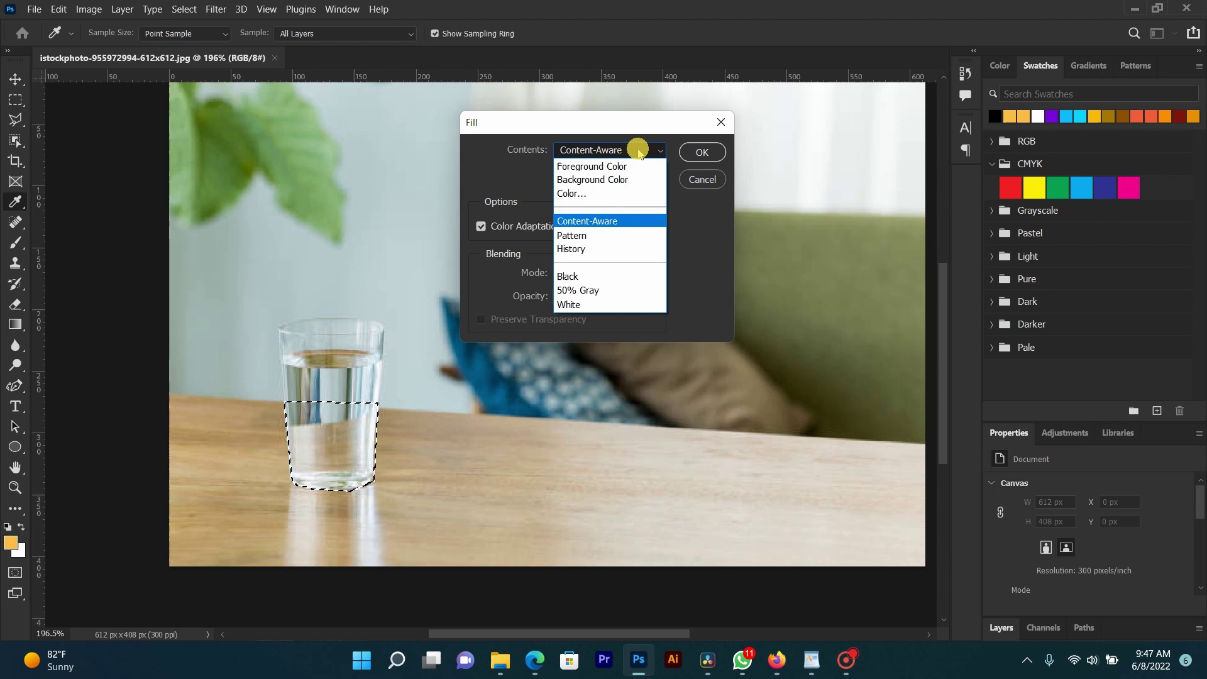
{"action": "left_click", "coordinate": [596, 221]}
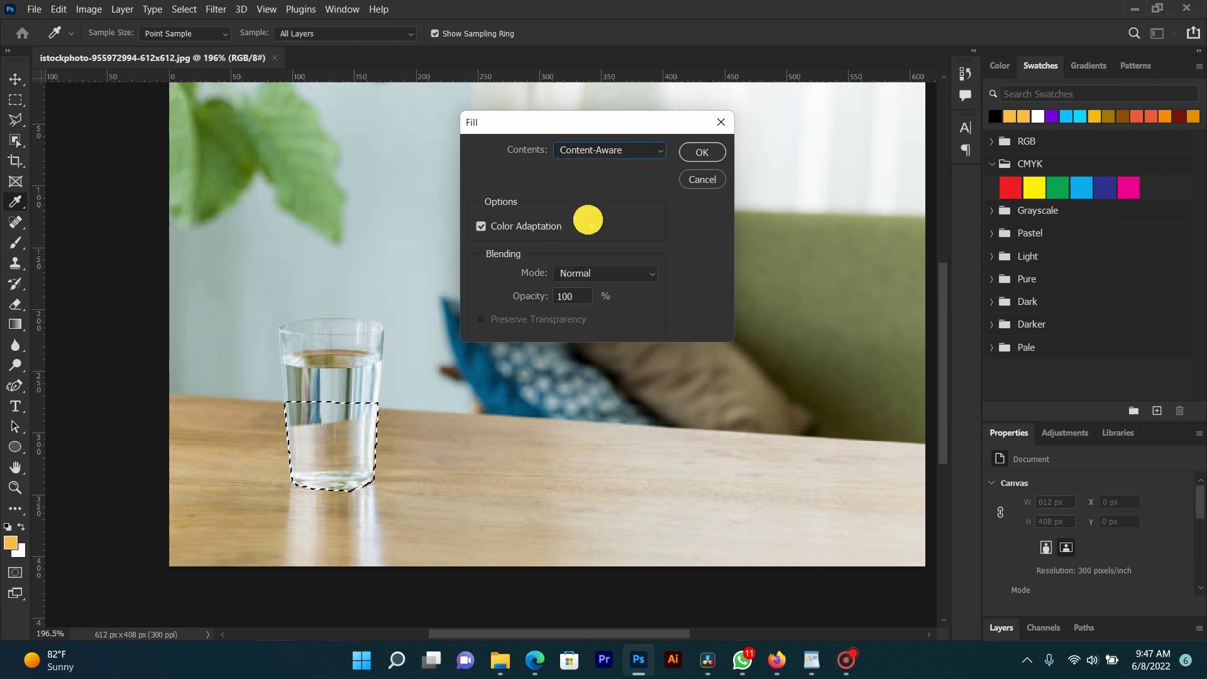
{"action": "left_click", "coordinate": [701, 153]}
{"action": "key", "text": "ctrl+d"}
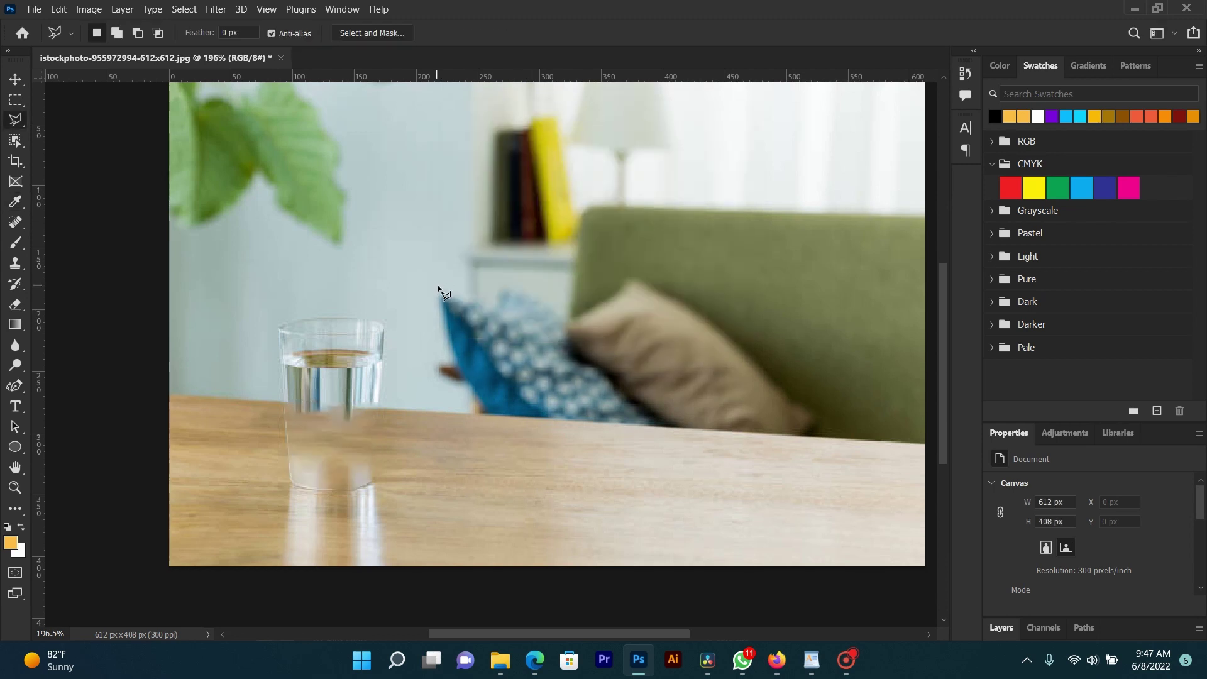
- Lasso the upper part of the glass and Content-Aware fill it away
{"action": "left_click", "coordinate": [282, 398]}
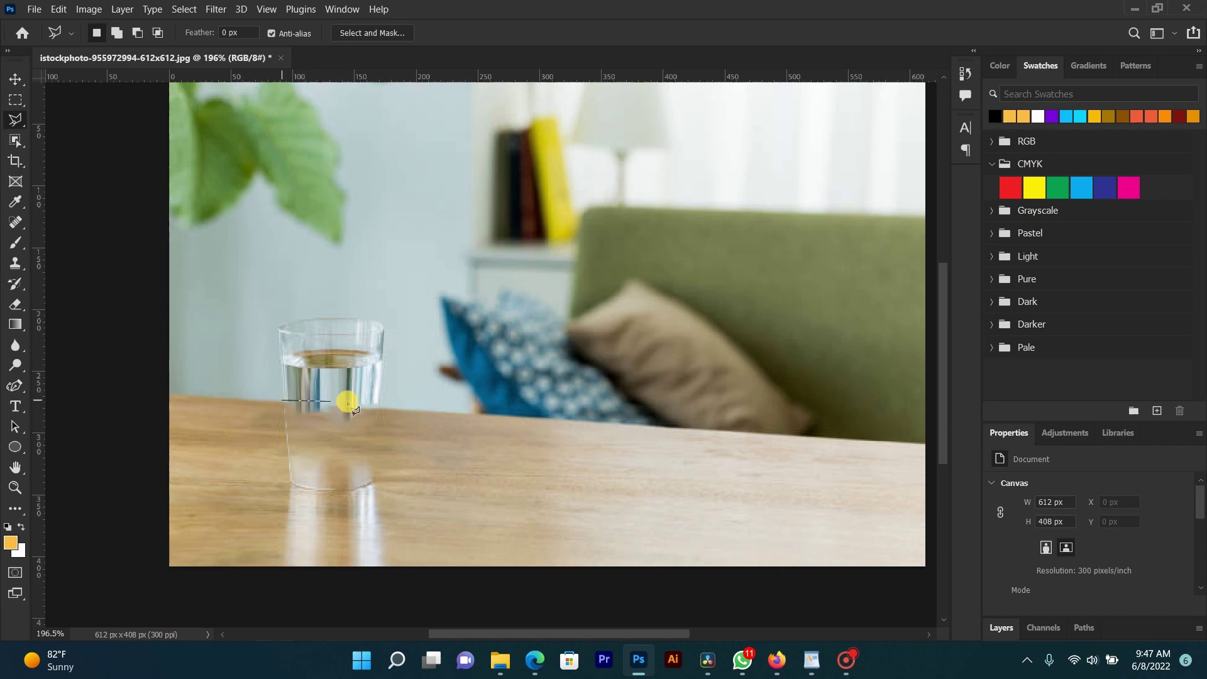
{"action": "left_click", "coordinate": [425, 410]}
{"action": "left_click", "coordinate": [403, 295]}
{"action": "left_click", "coordinate": [273, 258]}
{"action": "left_click", "coordinate": [234, 344]}
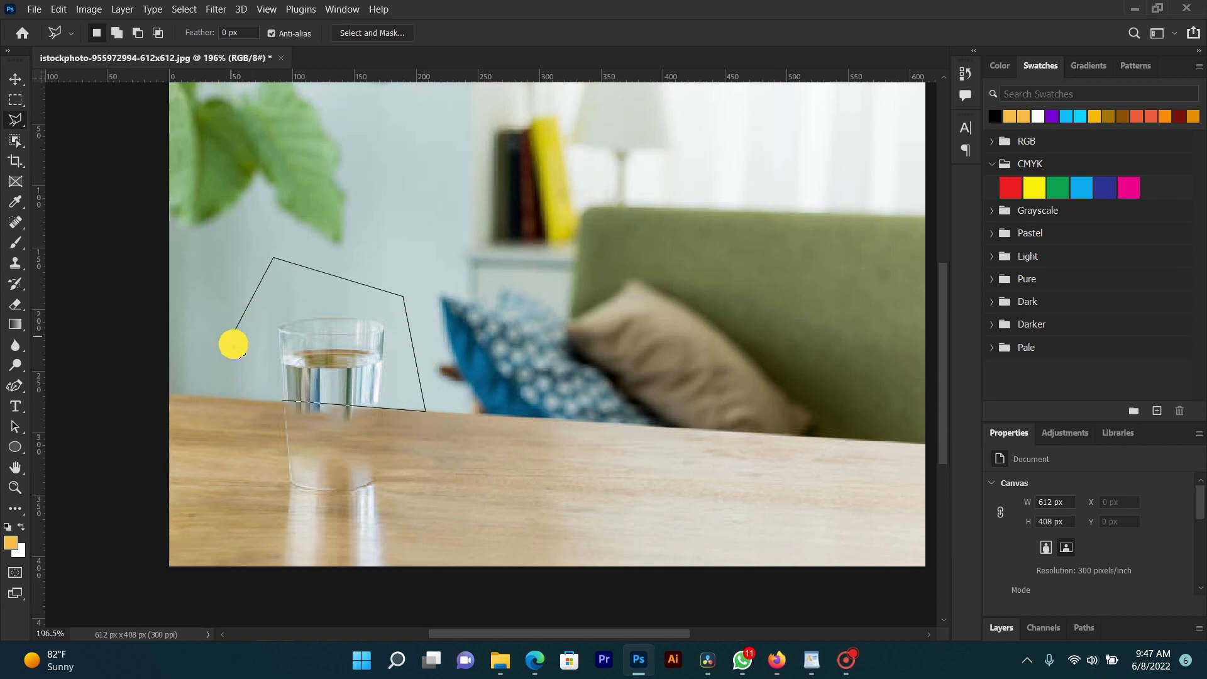
{"action": "left_click", "coordinate": [281, 399]}
{"action": "right_click", "coordinate": [342, 364]}
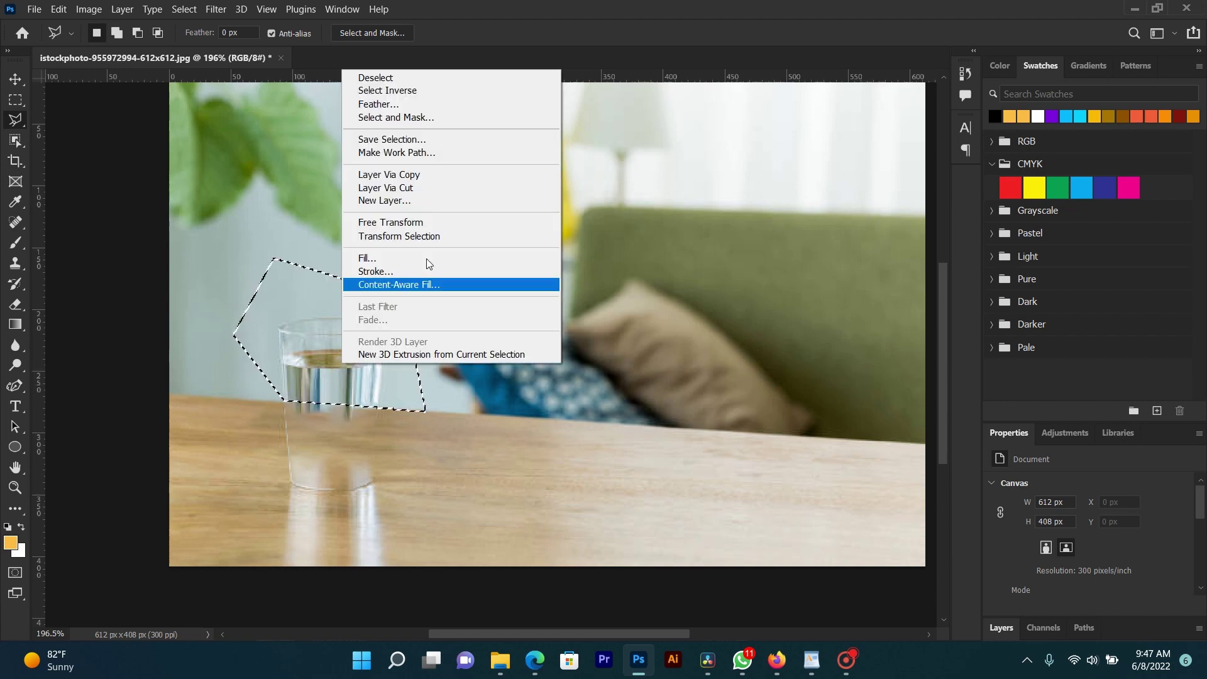
{"action": "left_click", "coordinate": [415, 258]}
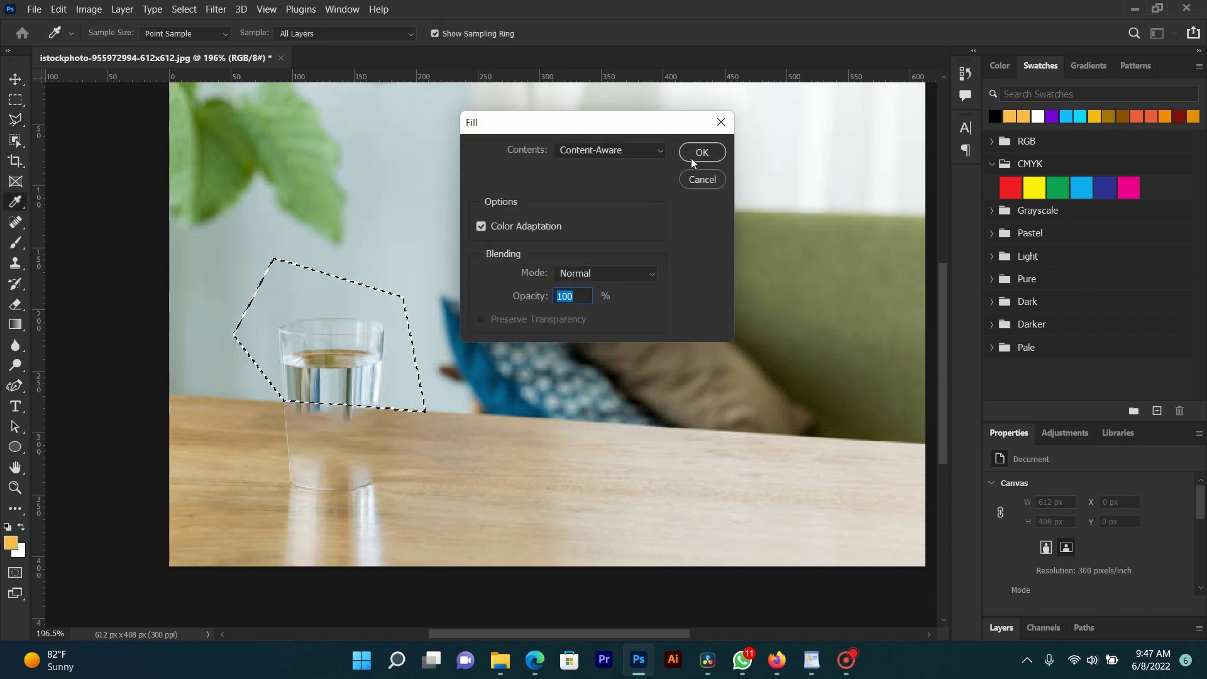
{"action": "left_click", "coordinate": [691, 157]}
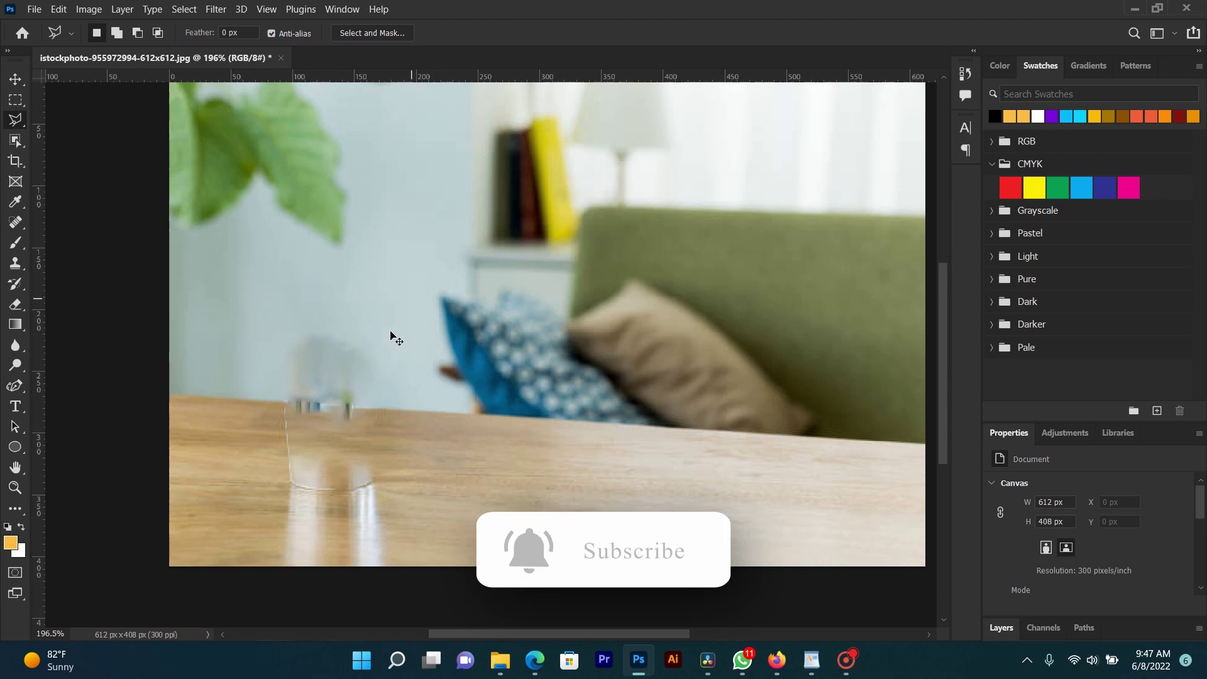
- Lasso the glass base on the table, cancel the Fill dialog, and deselect
{"action": "scroll", "coordinate": [390, 339], "scroll_direction": "down", "scroll_amount": 2}
{"action": "scroll", "coordinate": [371, 440], "scroll_direction": "up", "scroll_amount": 3}
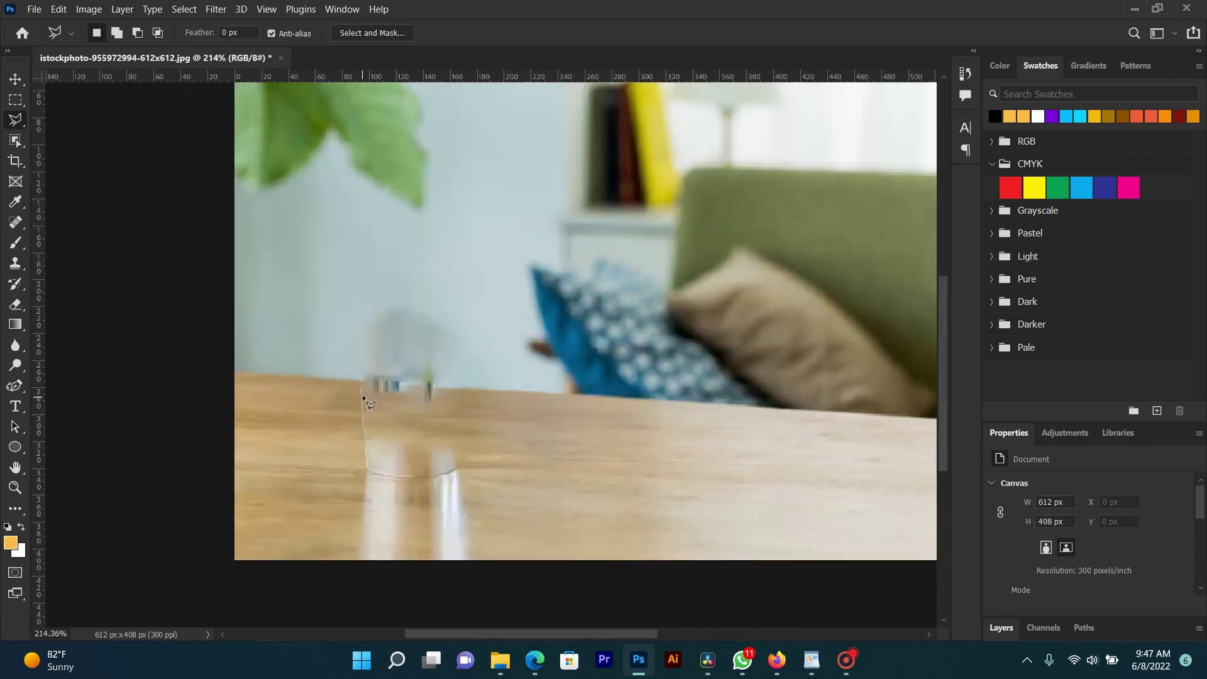
{"action": "left_click", "coordinate": [356, 384]}
{"action": "left_click", "coordinate": [362, 473]}
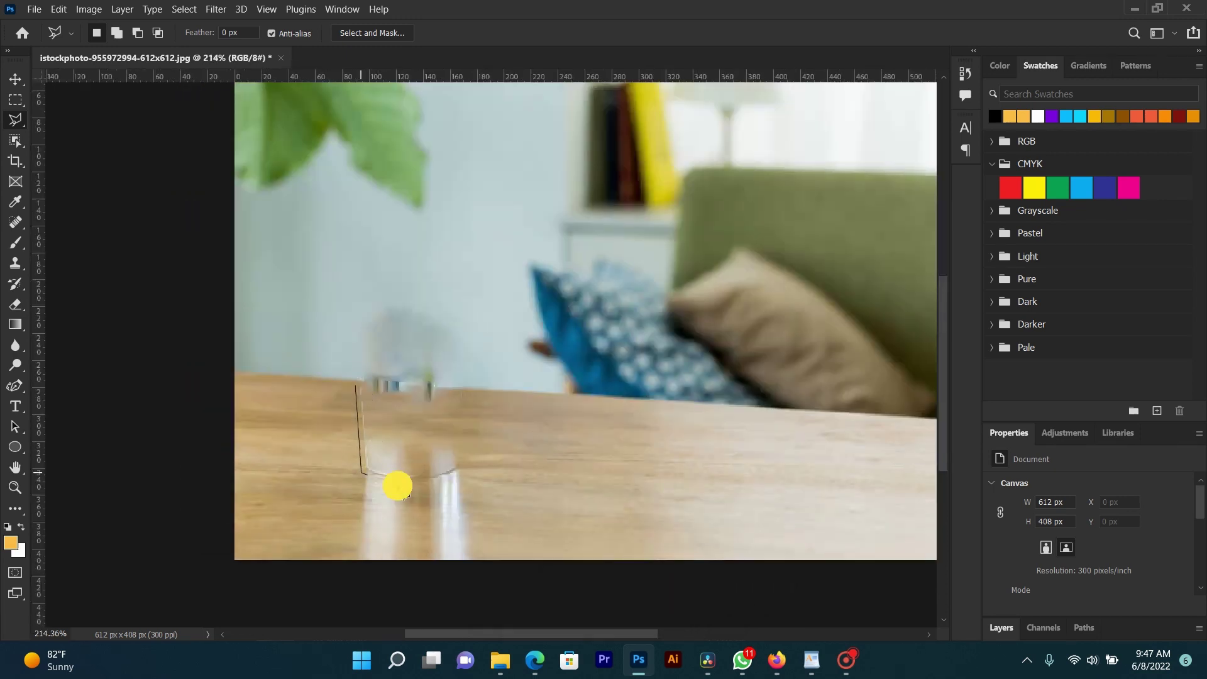
{"action": "left_click", "coordinate": [442, 485]}
{"action": "left_click", "coordinate": [478, 458]}
{"action": "left_click", "coordinate": [470, 407]}
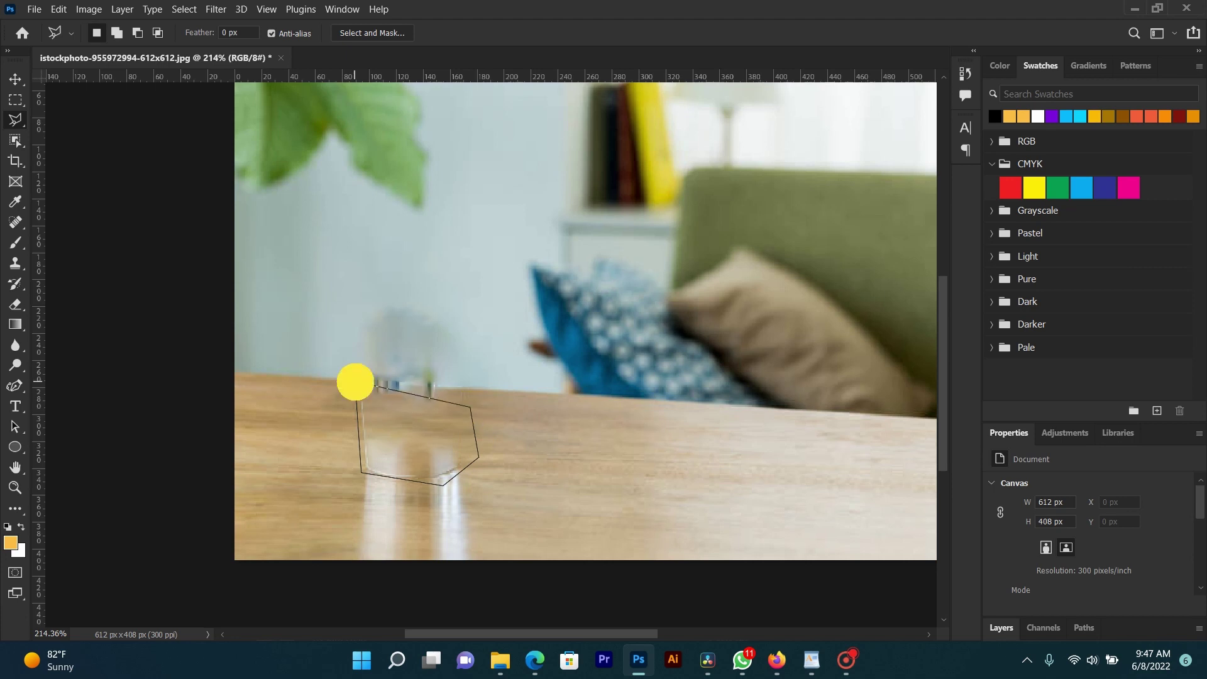
{"action": "left_click", "coordinate": [356, 384]}
{"action": "right_click", "coordinate": [402, 422]}
{"action": "left_click", "coordinate": [525, 308]}
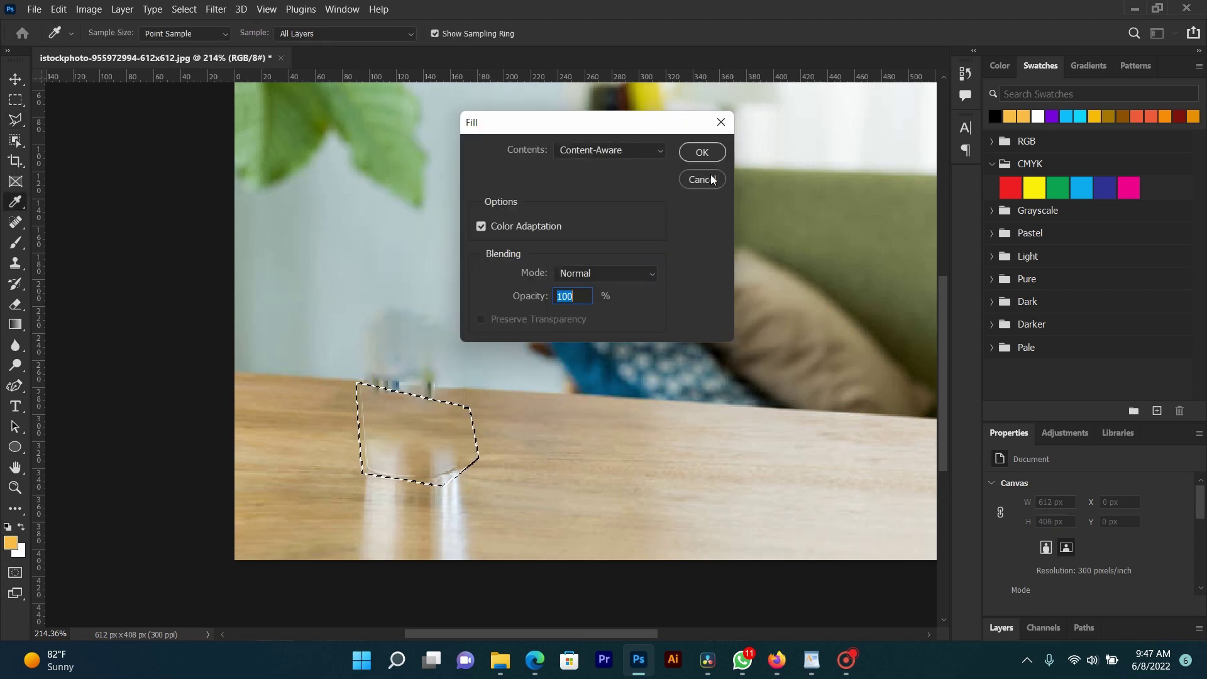
{"action": "left_click", "coordinate": [713, 179]}
{"action": "key", "text": "ctrl+d"}
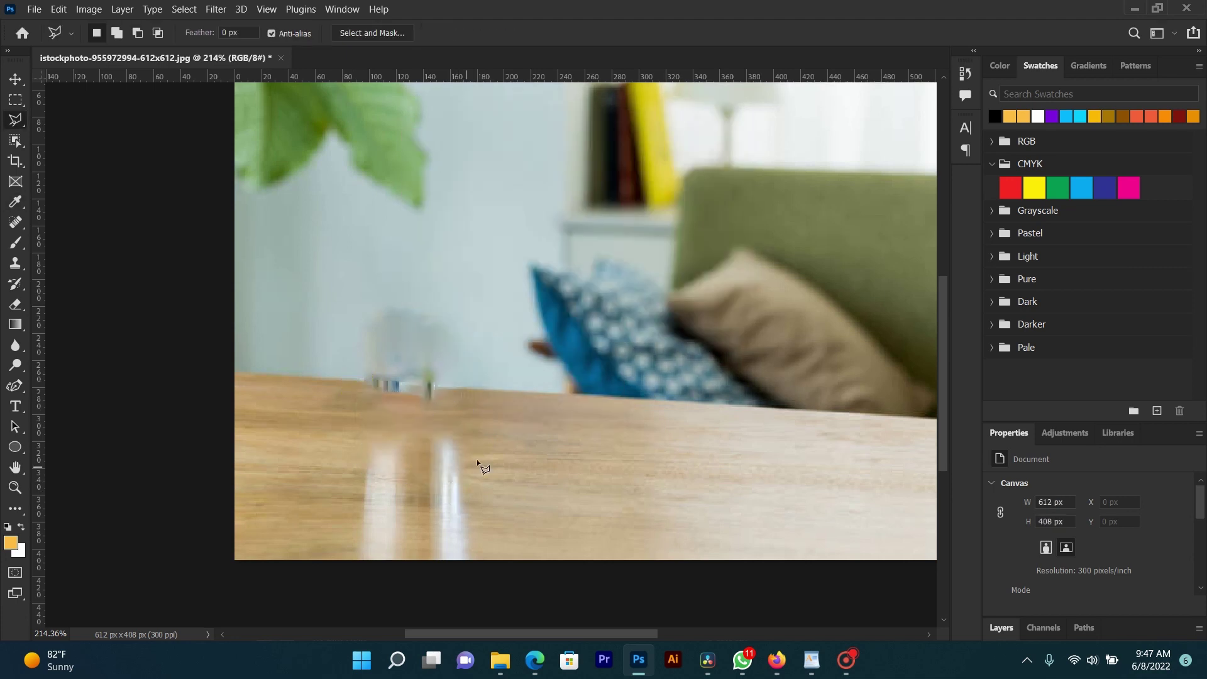
- Lasso the glass reflection on the tabletop, Content-Aware fill it, and deselect
{"action": "left_click", "coordinate": [367, 430]}
{"action": "left_click", "coordinate": [348, 509]}
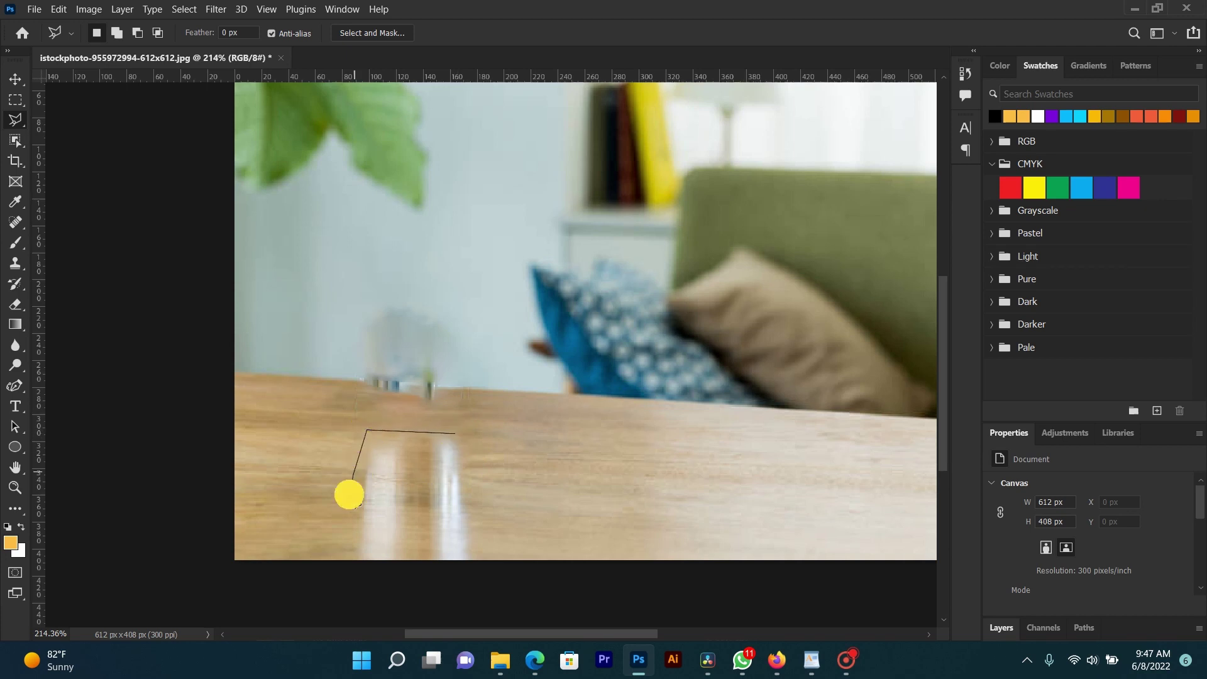
{"action": "left_click", "coordinate": [360, 556]}
{"action": "left_click", "coordinate": [443, 560]}
{"action": "double_click", "coordinate": [485, 467]}
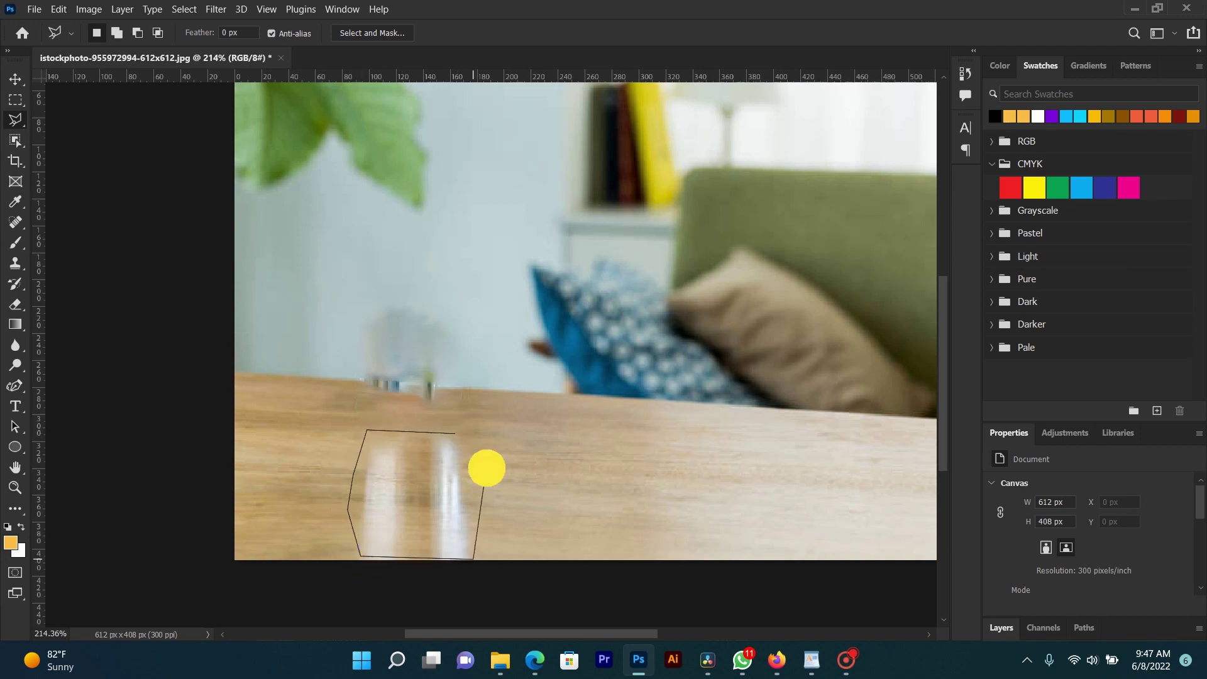
{"action": "right_click", "coordinate": [427, 458]}
{"action": "left_click", "coordinate": [457, 347]}
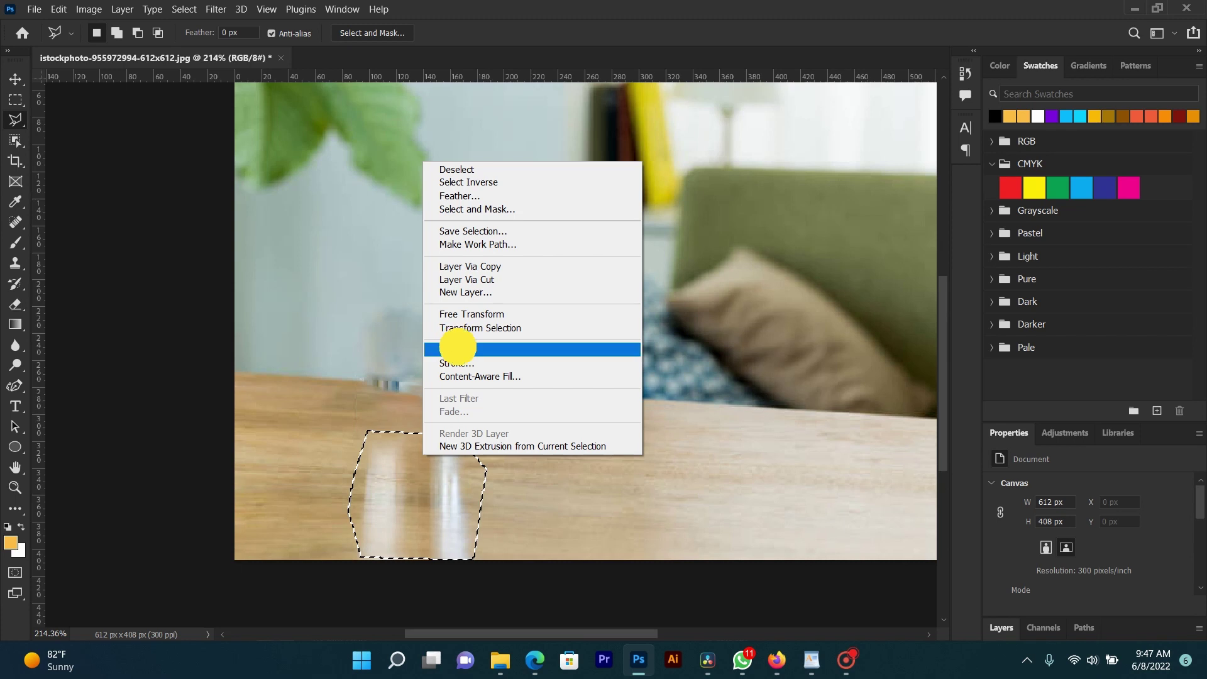
{"action": "left_click", "coordinate": [704, 154]}
{"action": "key", "text": "ctrl+d"}
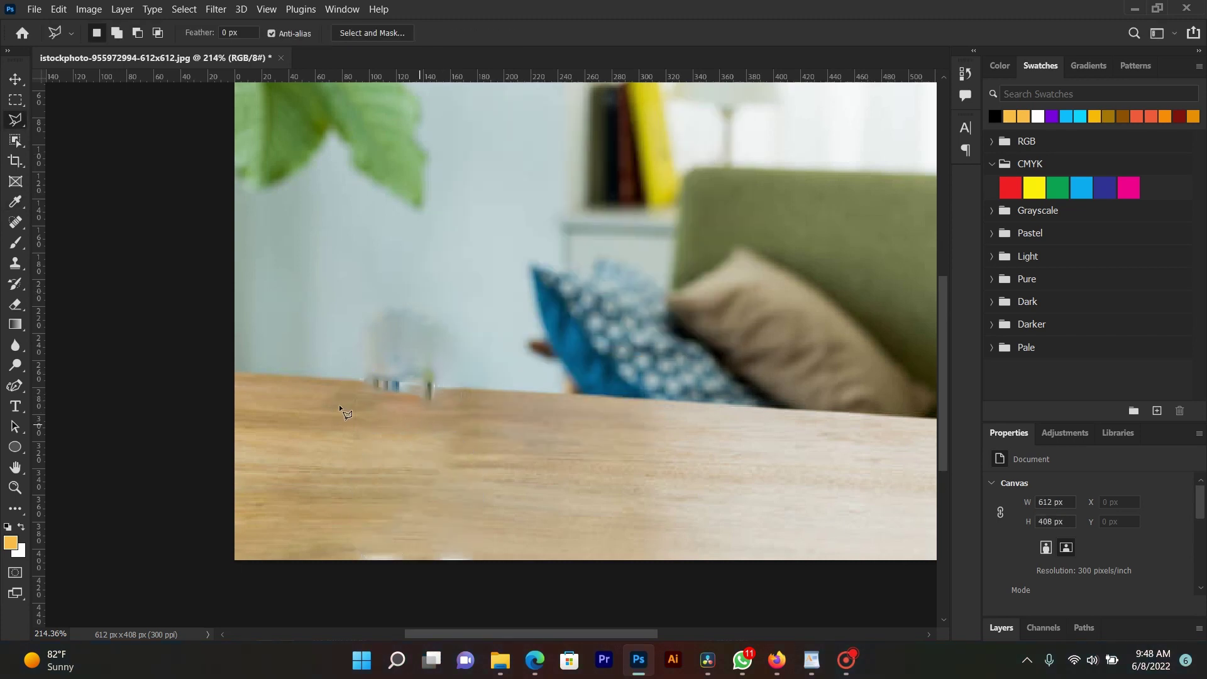
- Lasso the leftover glass-base traces, Content-Aware fill them, and deselect
{"action": "left_click", "coordinate": [355, 390]}
{"action": "scroll", "coordinate": [383, 384], "scroll_direction": "down", "scroll_amount": 3}
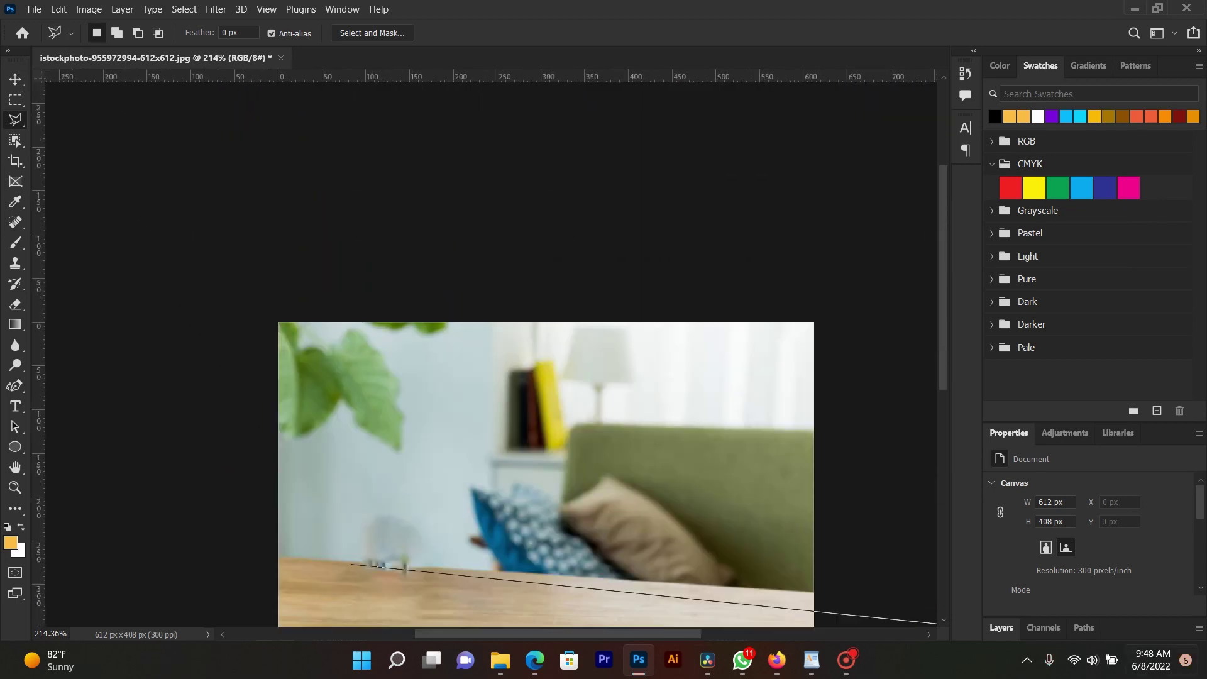
{"action": "left_click", "coordinate": [295, 514]}
{"action": "left_click", "coordinate": [334, 496]}
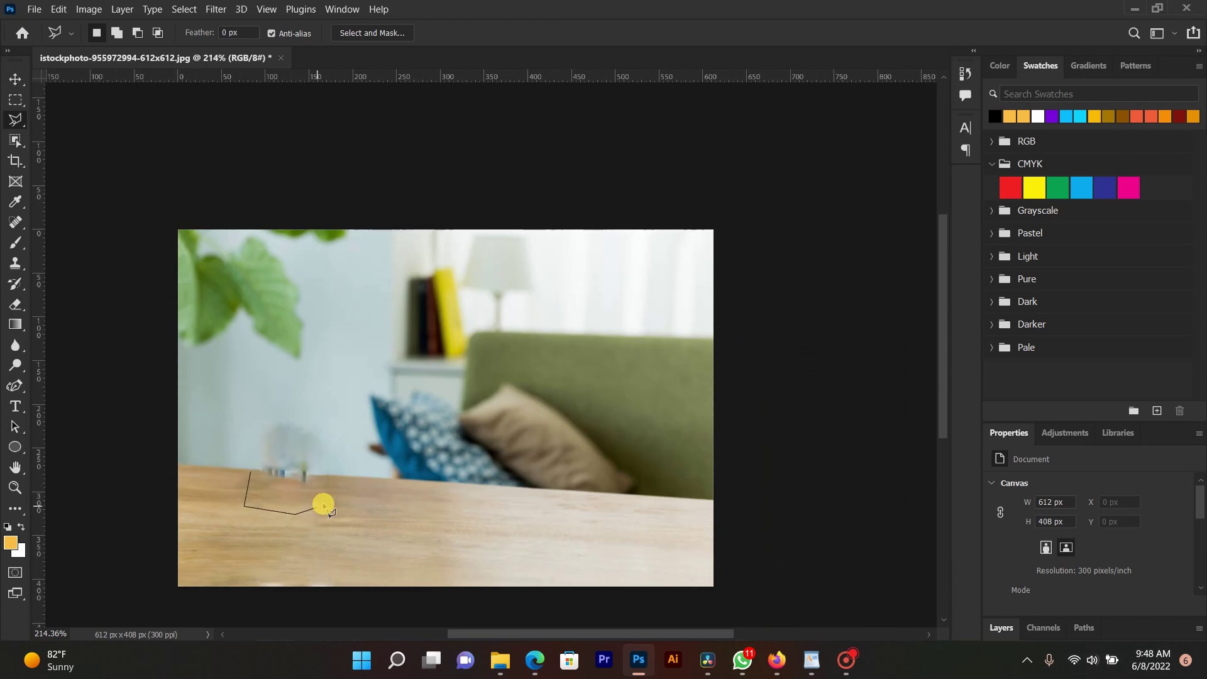
{"action": "left_click", "coordinate": [312, 476]}
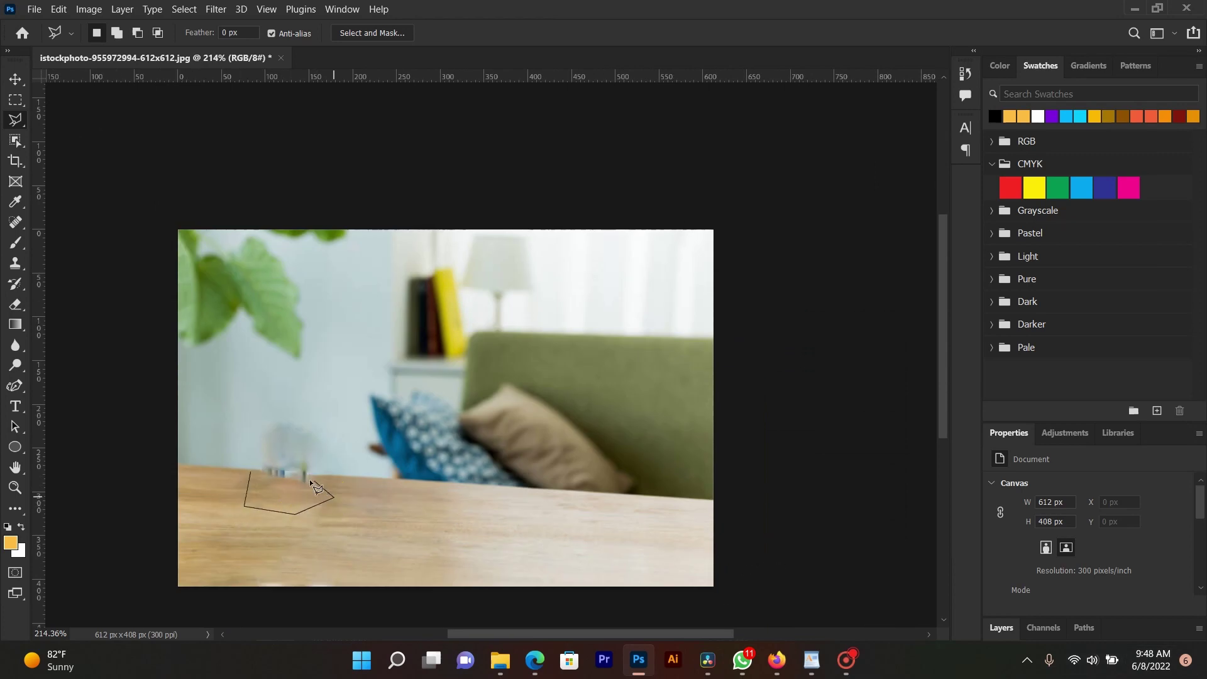
{"action": "left_click", "coordinate": [249, 469]}
{"action": "right_click", "coordinate": [252, 405]}
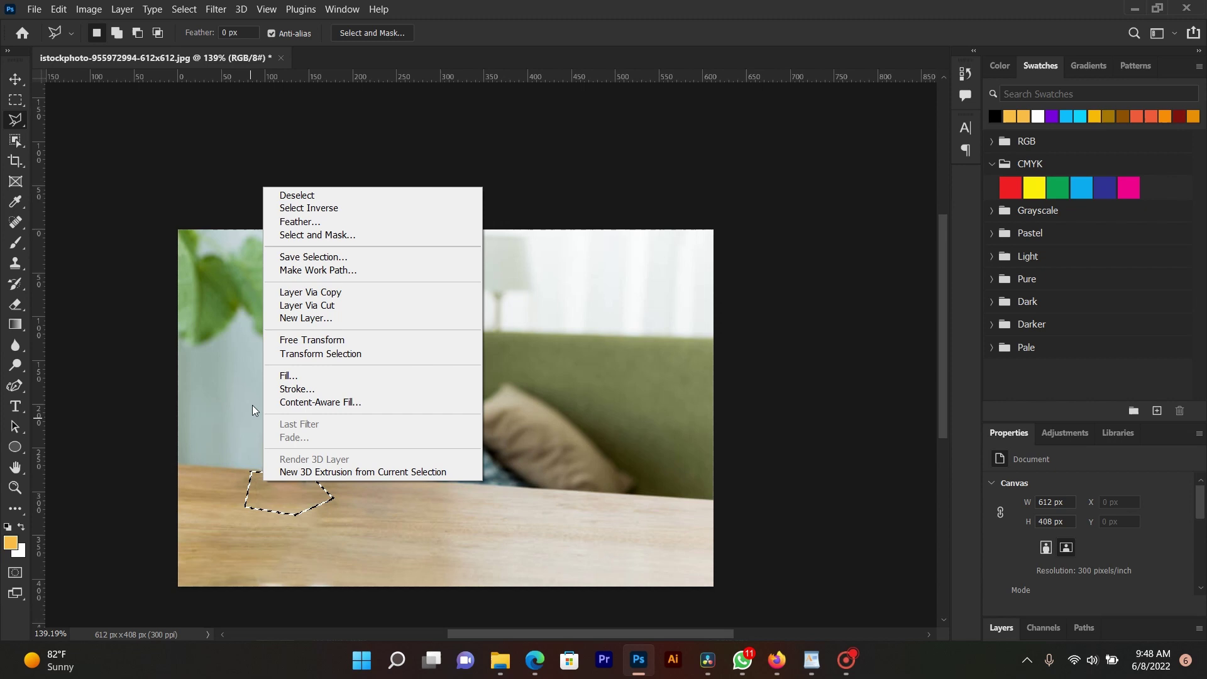
{"action": "left_click", "coordinate": [294, 380]}
{"action": "left_click", "coordinate": [696, 157]}
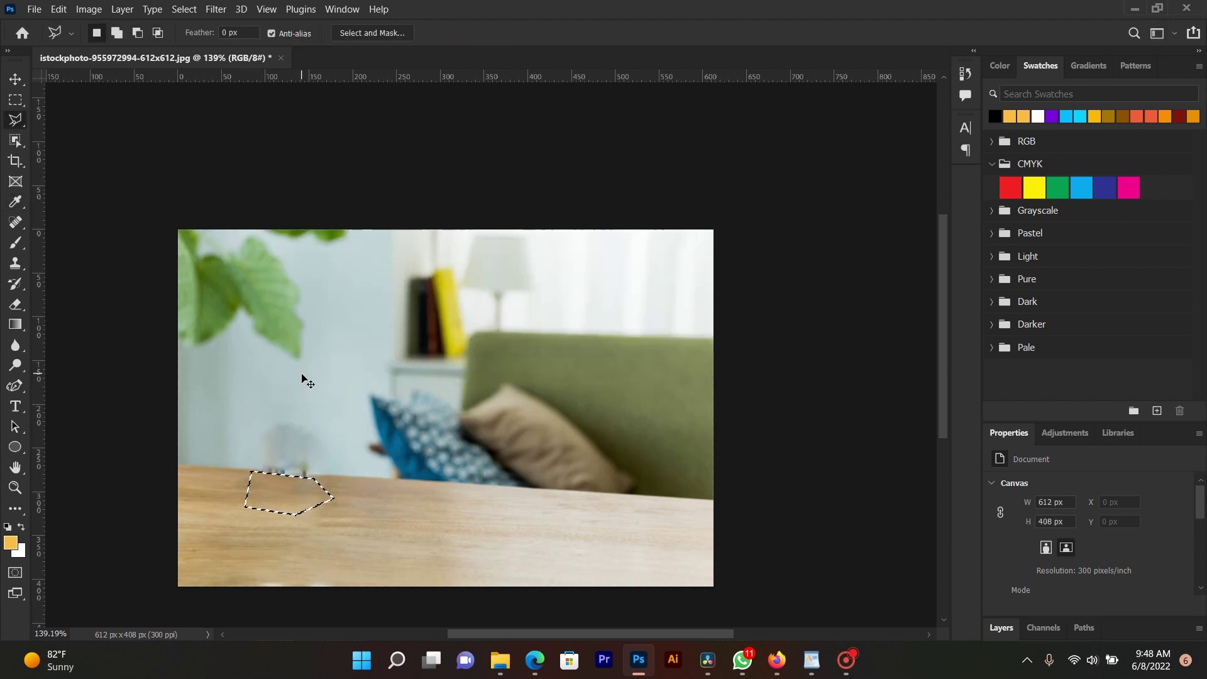
{"action": "key", "text": "ctrl+d"}
- Lasso the faint glass remnant at the table edge, Content-Aware fill it, and deselect
{"action": "scroll", "coordinate": [272, 493], "scroll_direction": "up", "scroll_amount": 3}
{"action": "scroll", "coordinate": [373, 485], "scroll_direction": "up", "scroll_amount": 2}
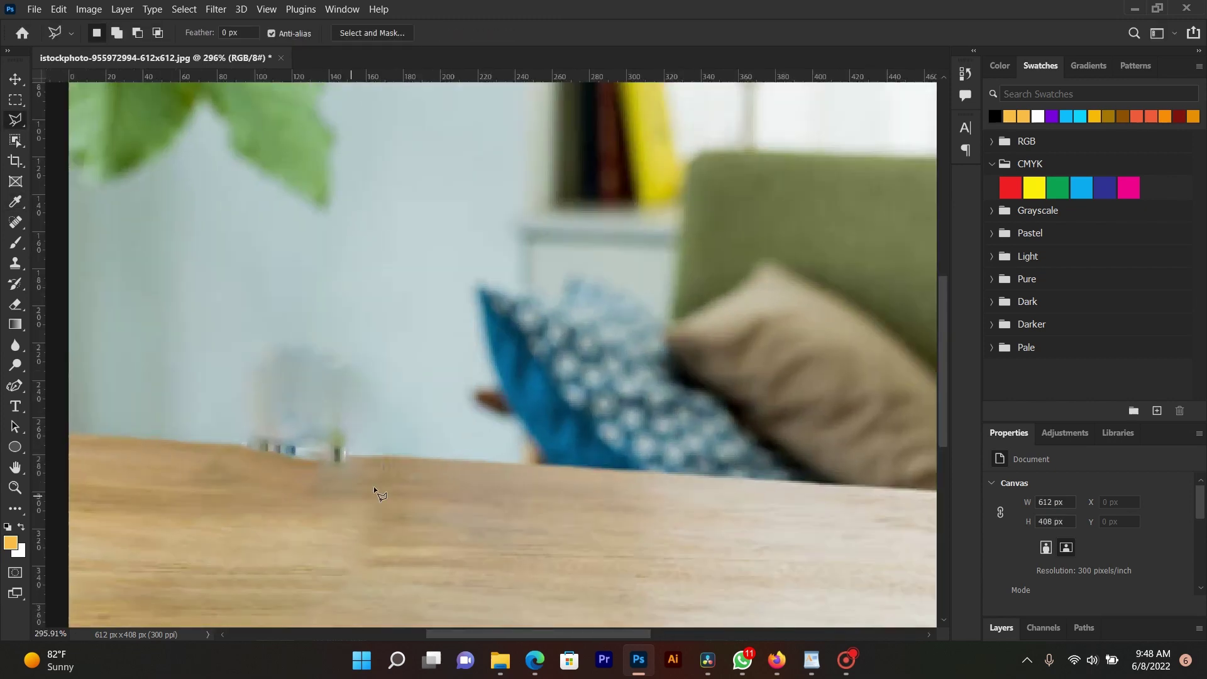
{"action": "left_click", "coordinate": [379, 455]}
{"action": "left_click", "coordinate": [216, 442]}
{"action": "left_click", "coordinate": [219, 370]}
{"action": "left_click", "coordinate": [323, 329]}
{"action": "left_click", "coordinate": [388, 363]}
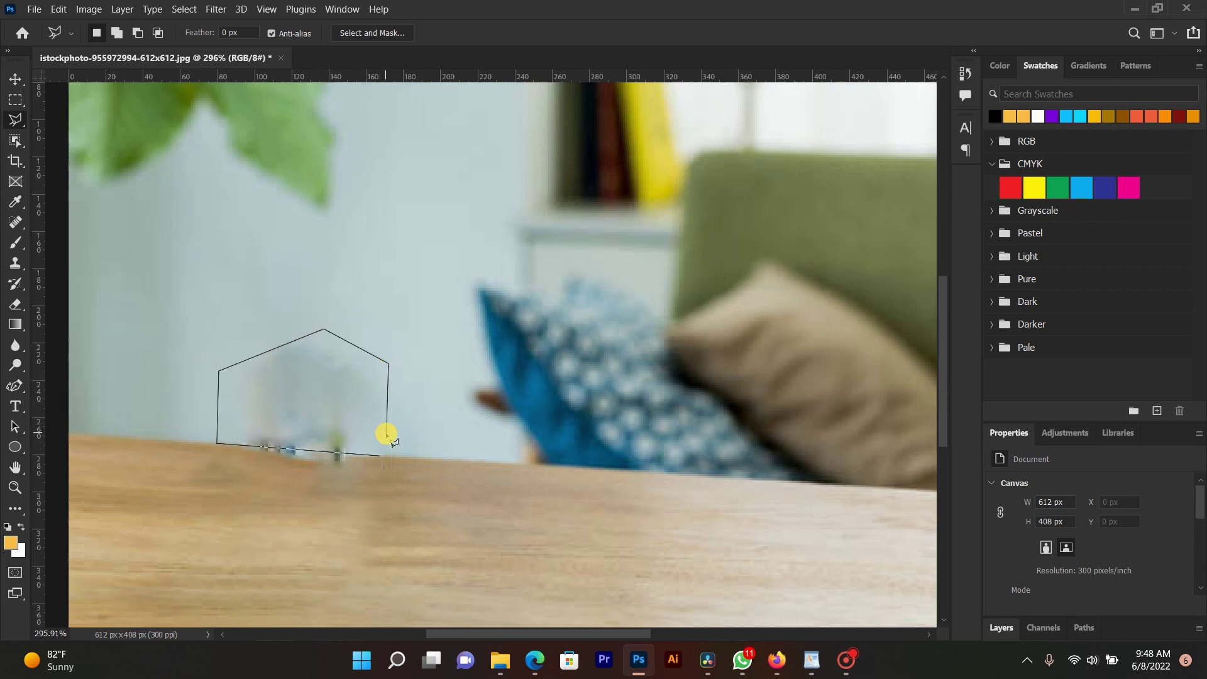
{"action": "double_click", "coordinate": [386, 433]}
{"action": "right_click", "coordinate": [289, 400]}
{"action": "left_click", "coordinate": [317, 293]}
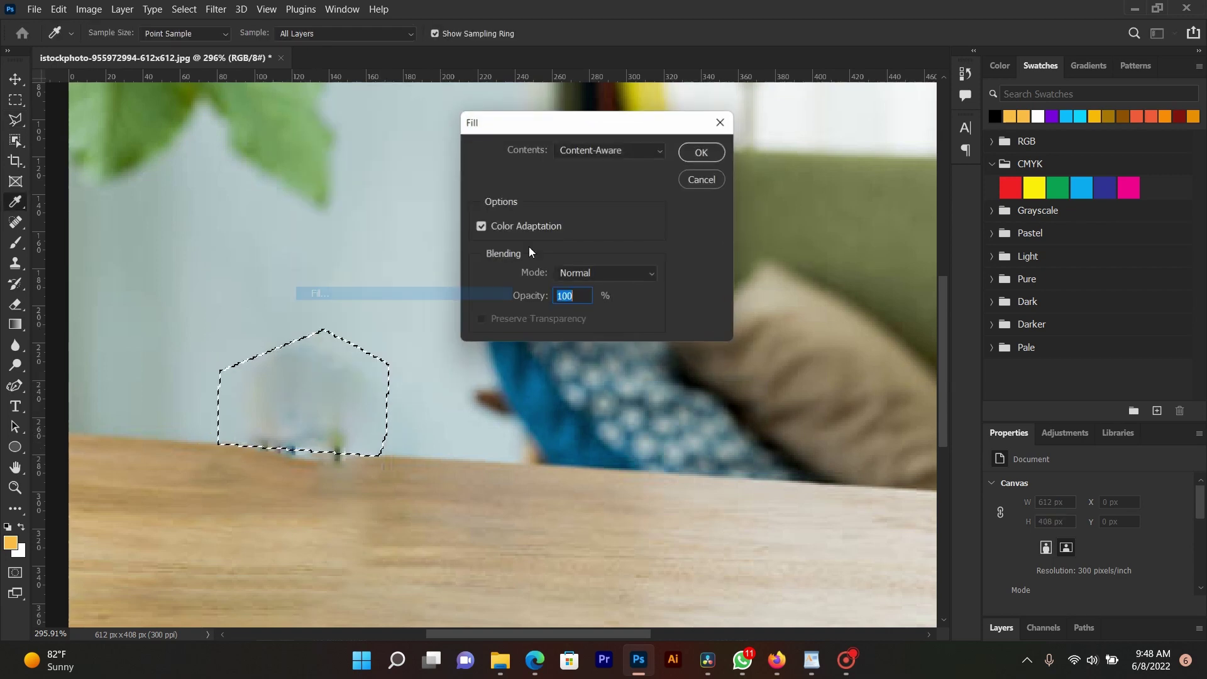
{"action": "left_click", "coordinate": [700, 152]}
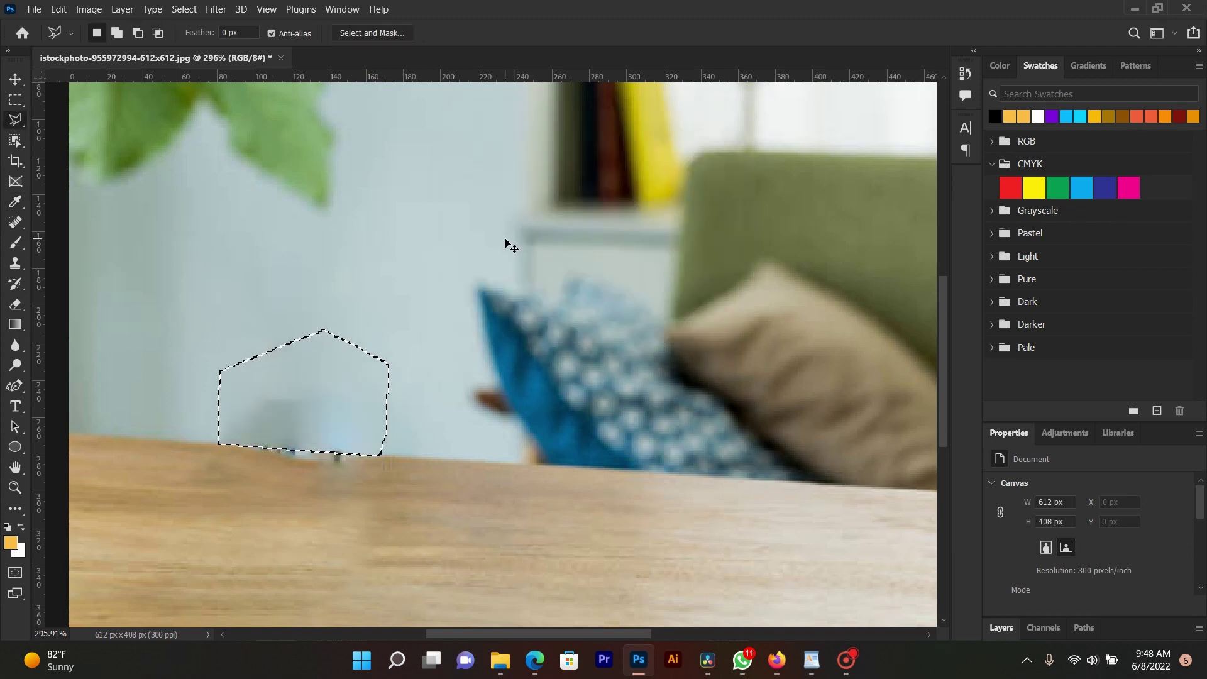
{"action": "key", "text": "ctrl+d"}
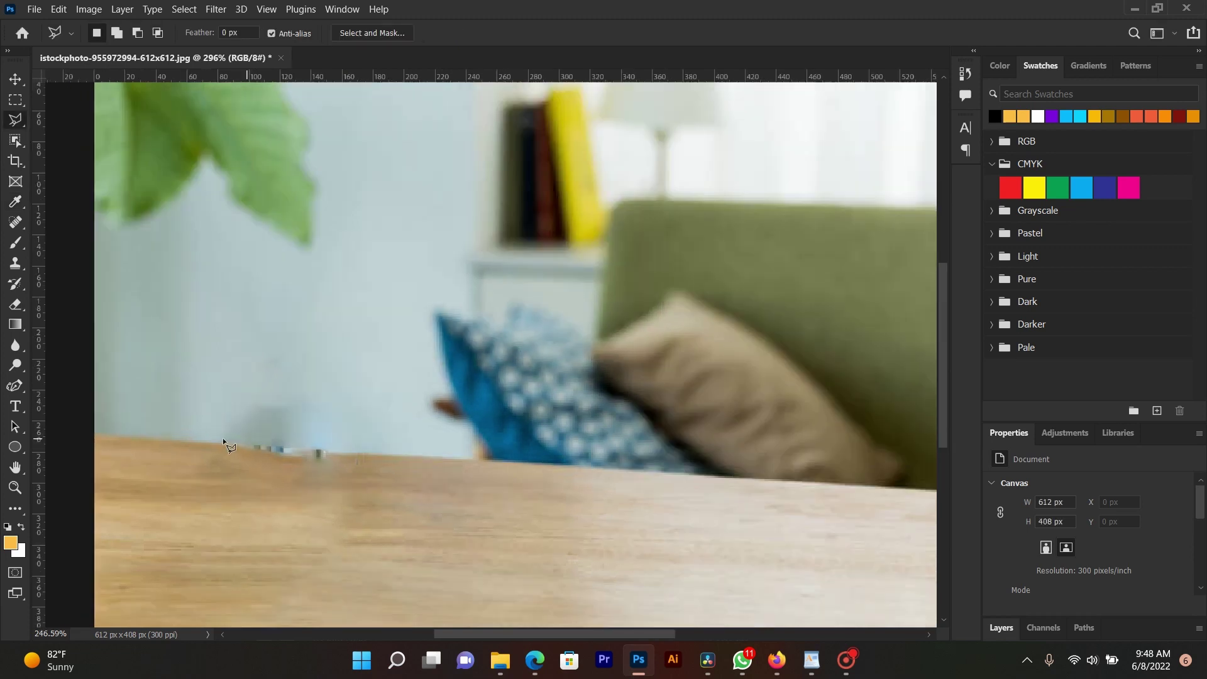
- Zoom the living-room photo in from 144% to 172%
{"action": "scroll", "coordinate": [220, 440], "scroll_direction": "down", "scroll_amount": 3}
{"action": "scroll", "coordinate": [311, 473], "scroll_direction": "down", "scroll_amount": 3}
{"action": "scroll", "coordinate": [232, 460], "scroll_direction": "up", "scroll_amount": 2}
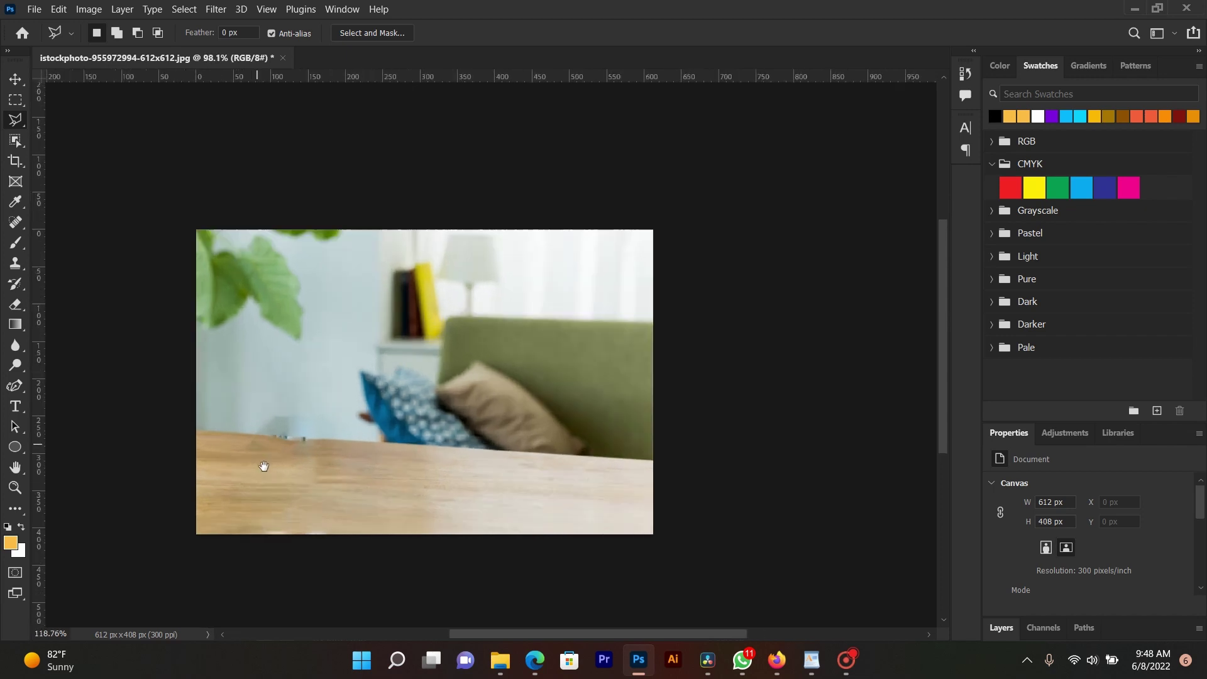
{"action": "scroll", "coordinate": [262, 463], "scroll_direction": "up", "scroll_amount": 2}
{"action": "scroll", "coordinate": [322, 457], "scroll_direction": "down", "scroll_amount": 1}
{"action": "scroll", "coordinate": [323, 461], "scroll_direction": "up", "scroll_amount": 2}
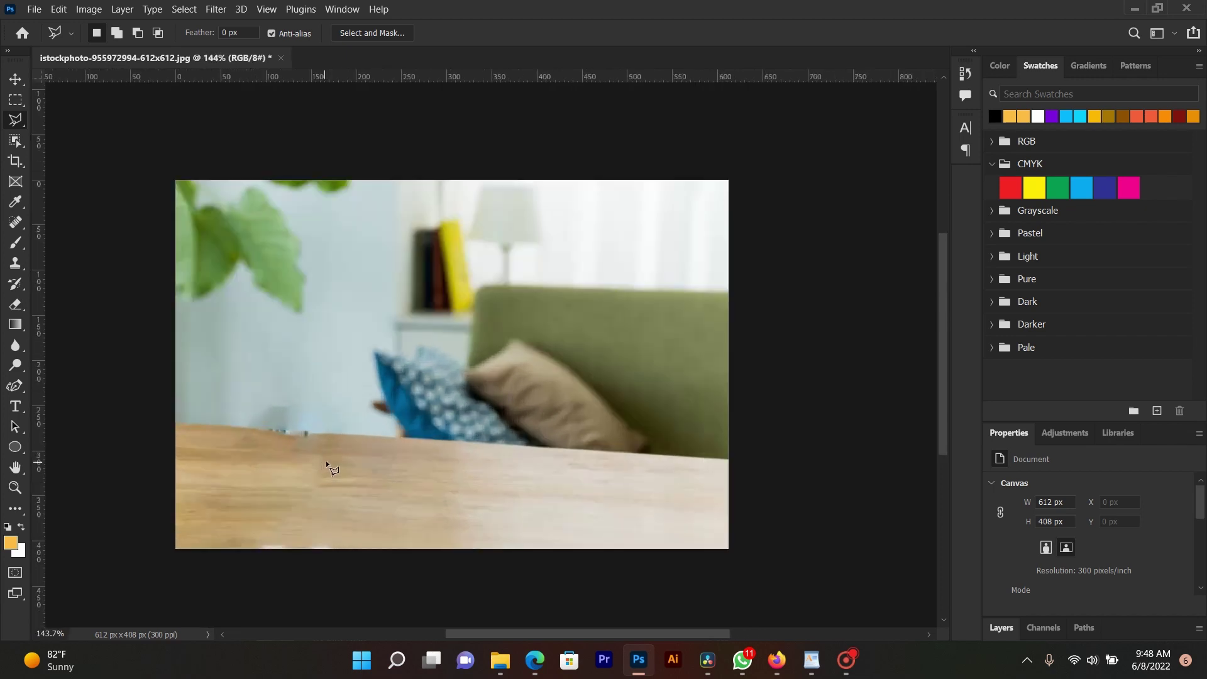
{"action": "scroll", "coordinate": [352, 442], "scroll_direction": "up", "scroll_amount": 1}
{"action": "scroll", "coordinate": [342, 446], "scroll_direction": "up", "scroll_amount": 1}
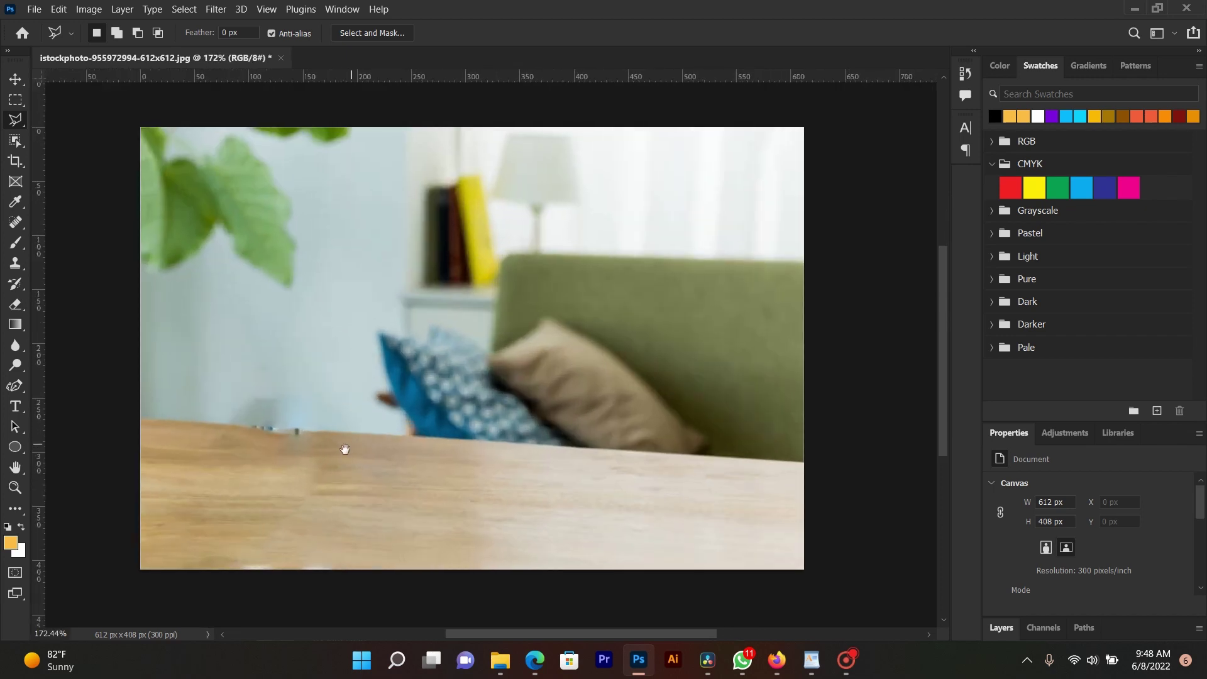
{"action": "left_click", "coordinate": [844, 663]}
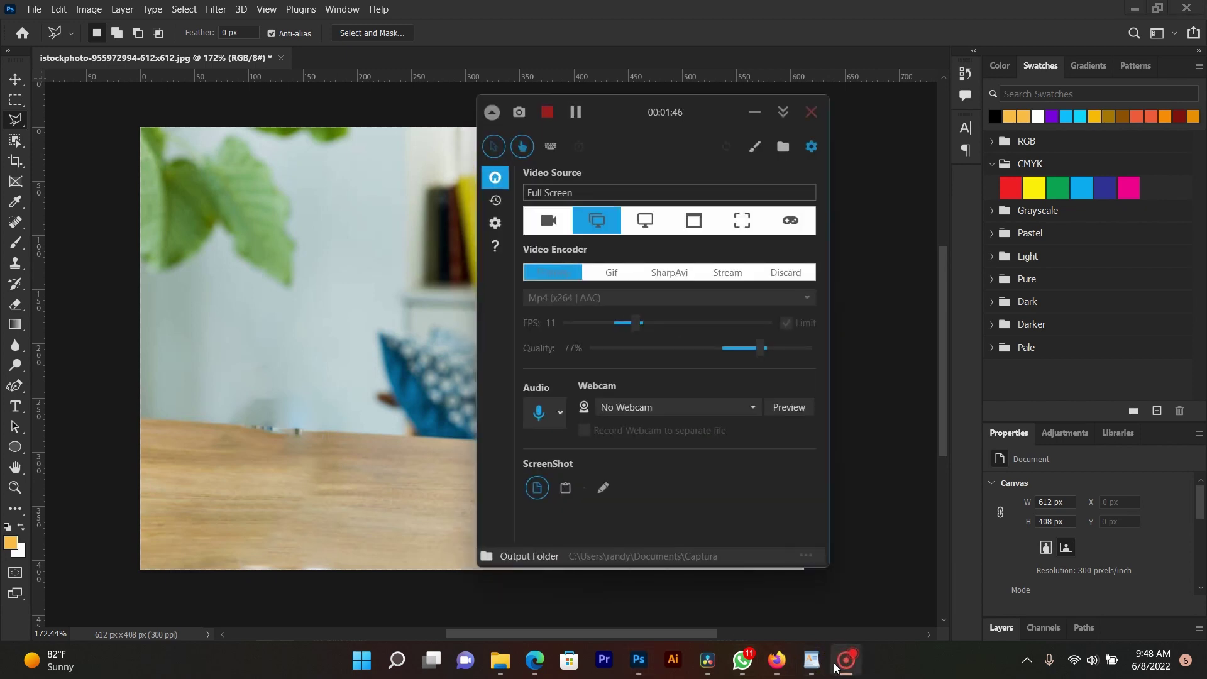
{"action": "left_click", "coordinate": [836, 668]}
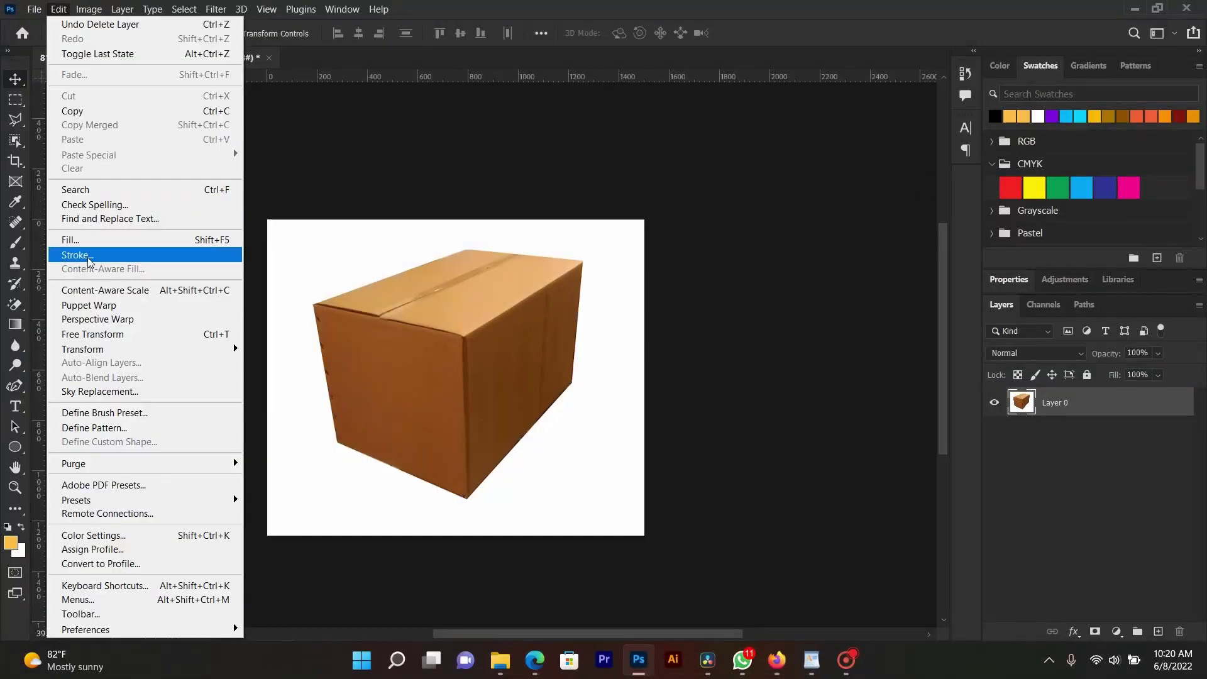
{"action": "left_click", "coordinate": [97, 319]}
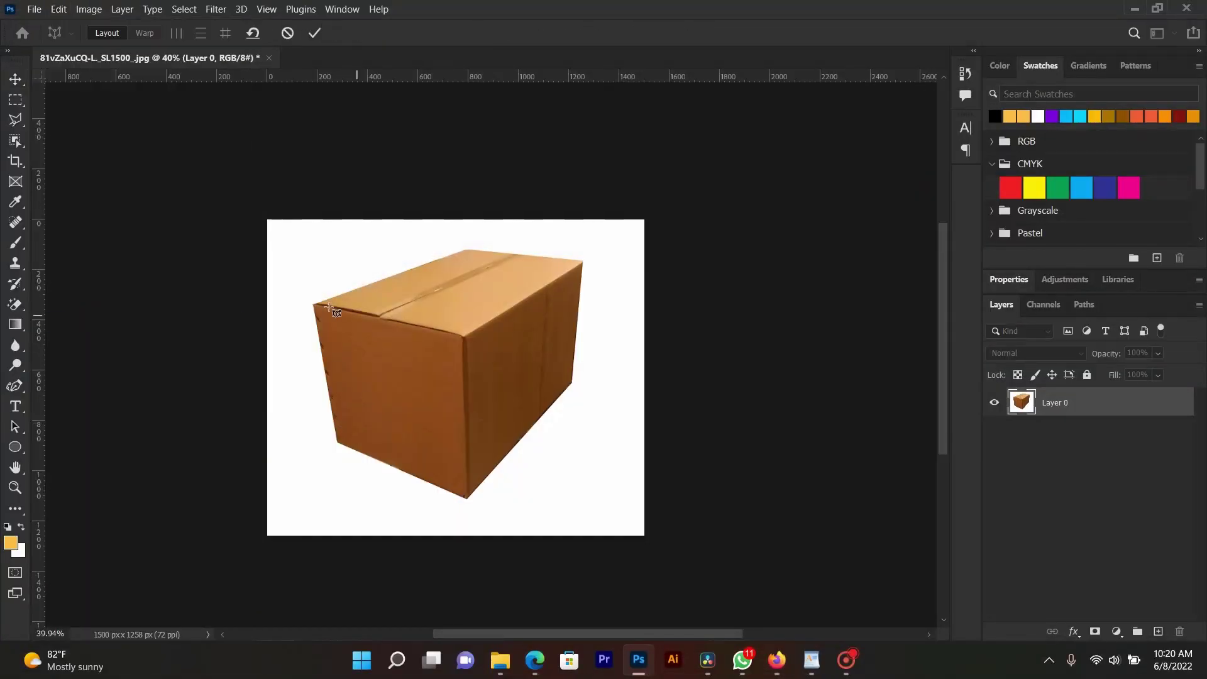
{"action": "left_click_drag", "start_coordinate": [313, 306], "coordinate": [387, 368]}
{"action": "left_click_drag", "start_coordinate": [387, 305], "coordinate": [464, 337]}
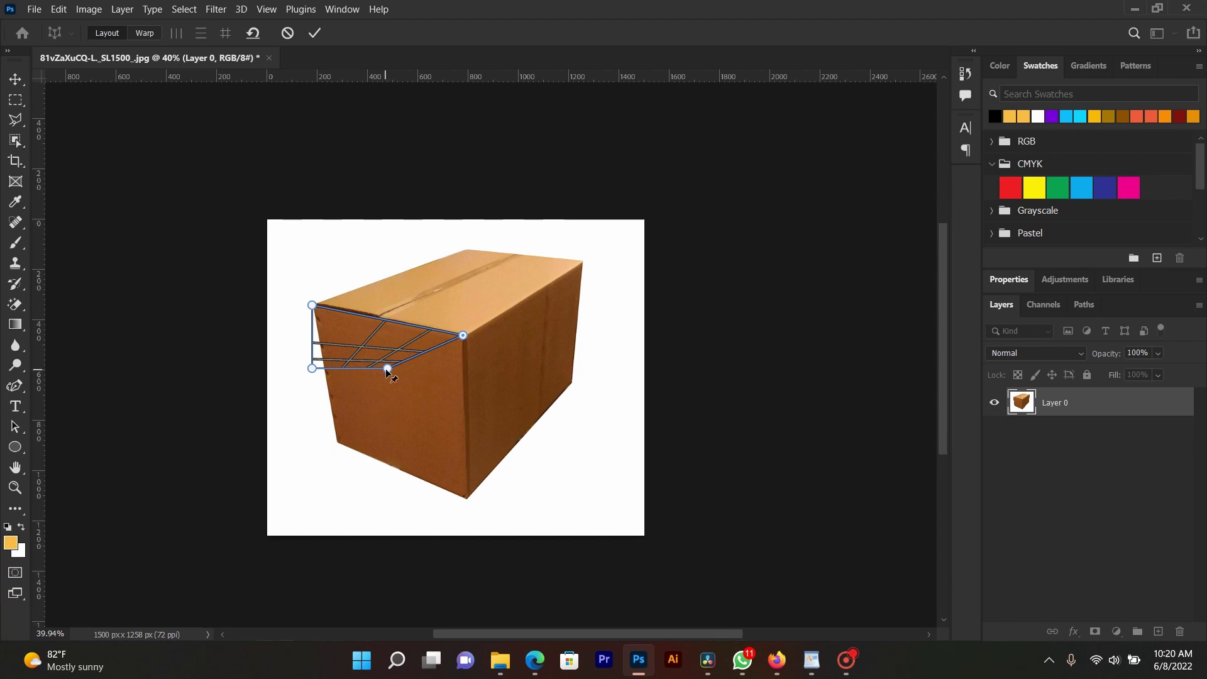
{"action": "left_click_drag", "start_coordinate": [388, 368], "coordinate": [468, 498]}
{"action": "left_click_drag", "start_coordinate": [312, 368], "coordinate": [336, 442]}
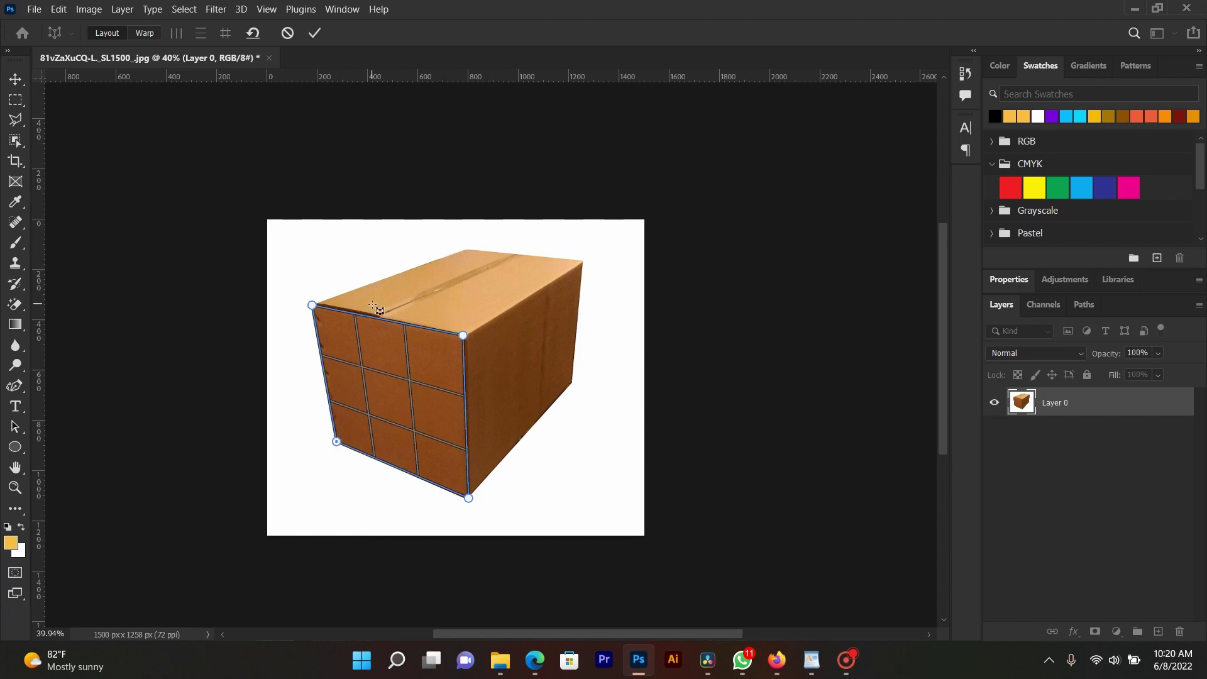
{"action": "left_click", "coordinate": [582, 262]}
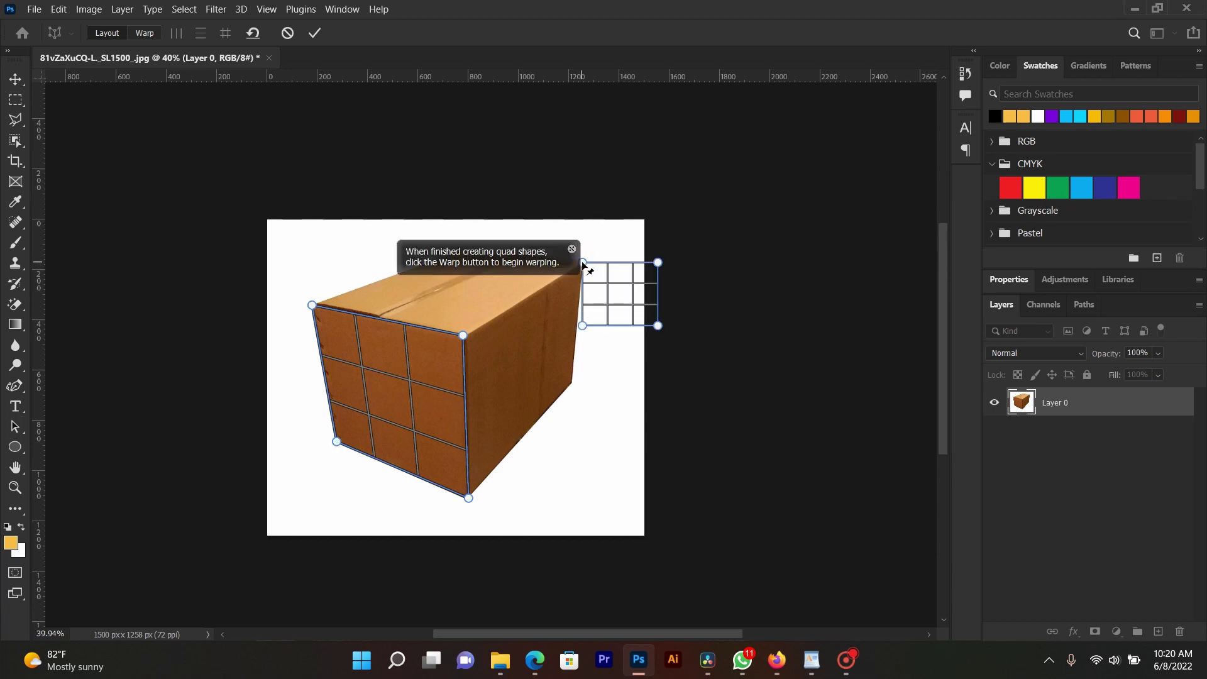
{"action": "left_click_drag", "start_coordinate": [658, 262], "coordinate": [652, 278]}
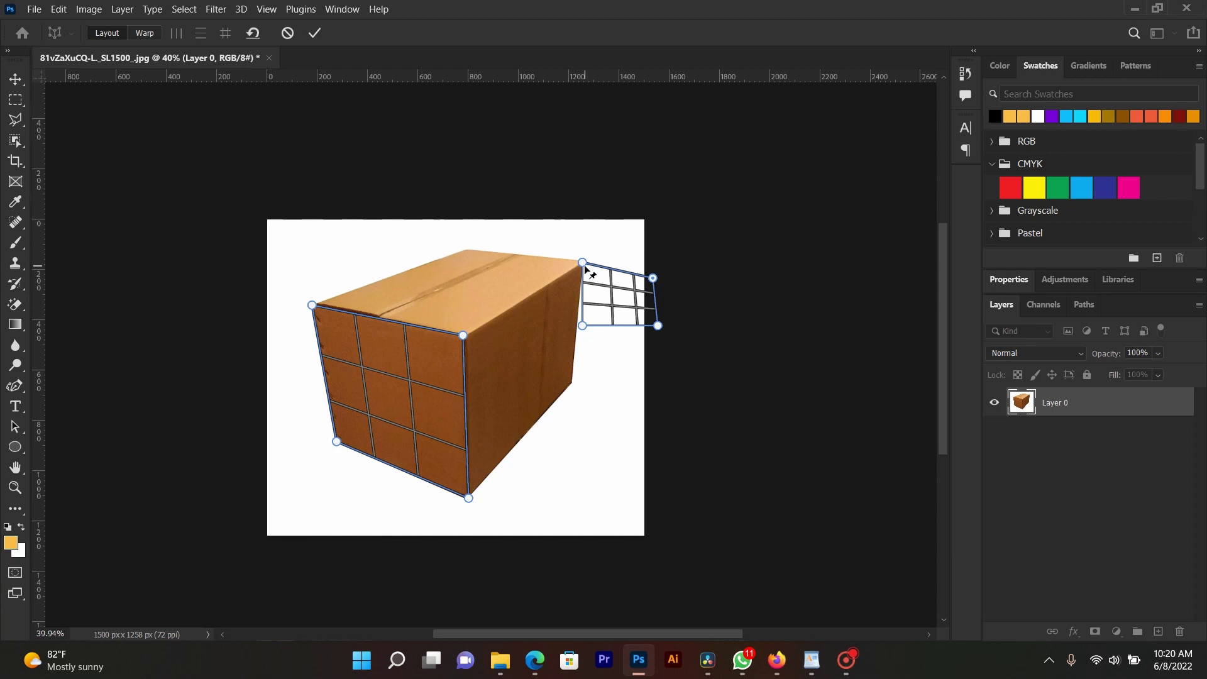
{"action": "left_click_drag", "start_coordinate": [583, 264], "coordinate": [474, 333]}
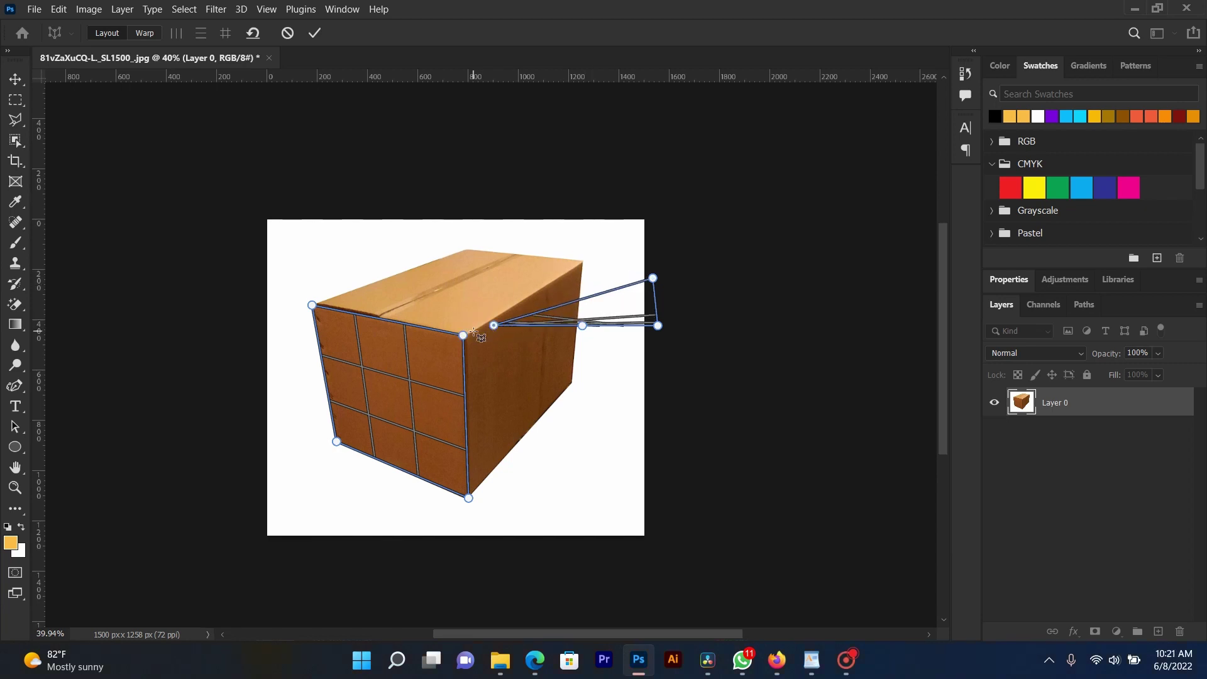
{"action": "key", "text": "ctrl+z"}
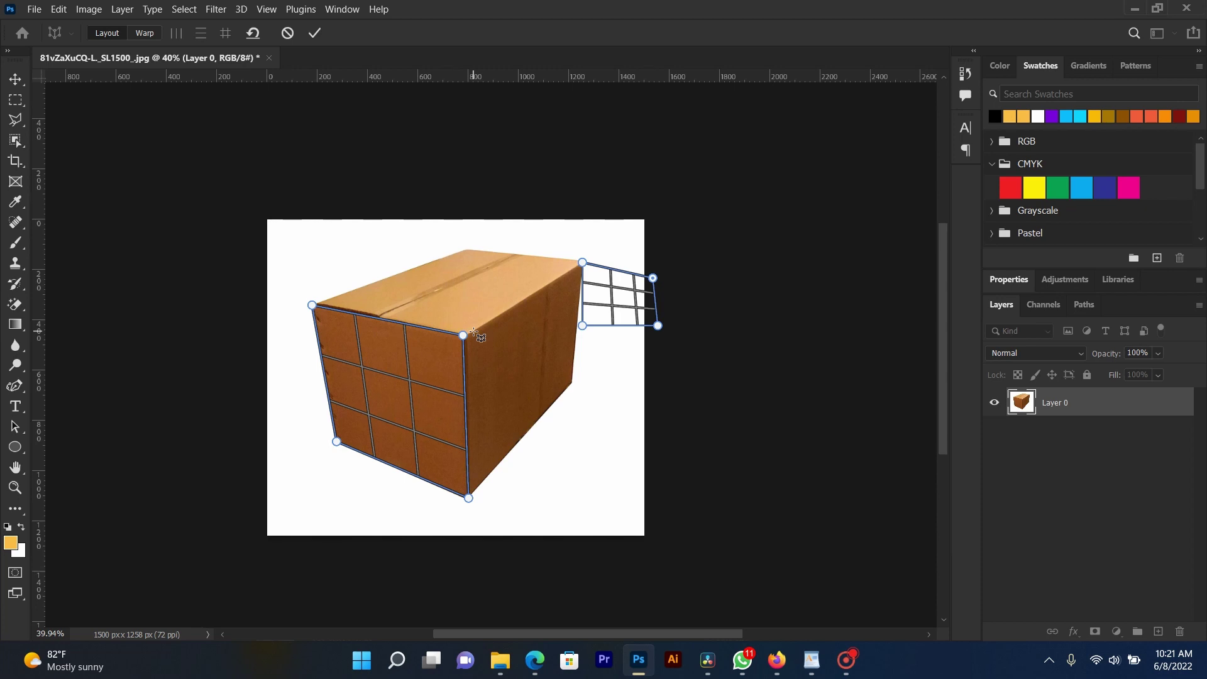
{"action": "left_click", "coordinate": [14, 81]}
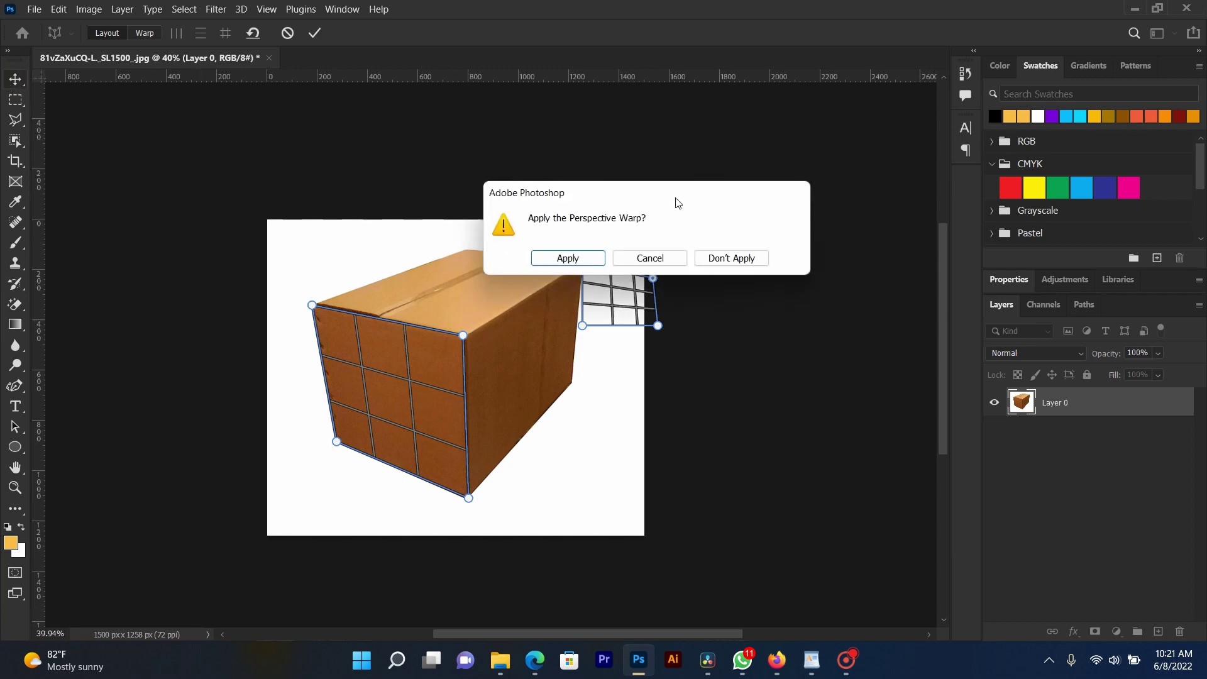
{"action": "left_click", "coordinate": [732, 257]}
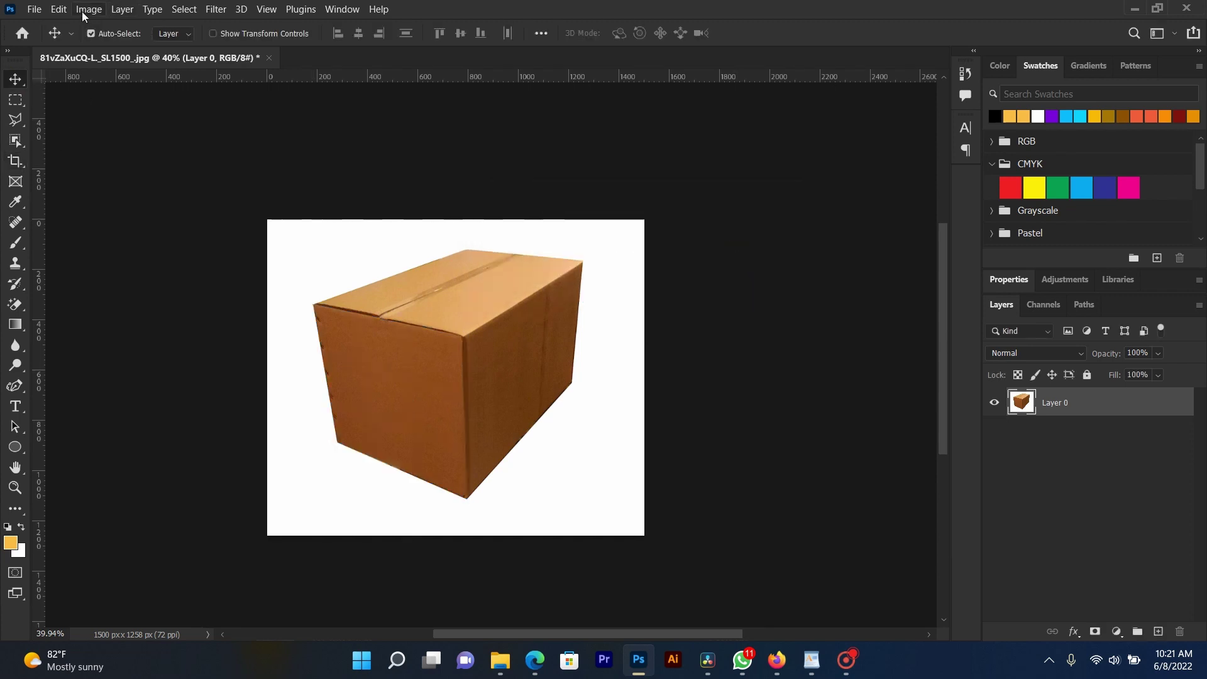
- Start Edit > Perspective Warp and fit a plane's corners onto the box's front face
{"action": "left_click", "coordinate": [58, 9]}
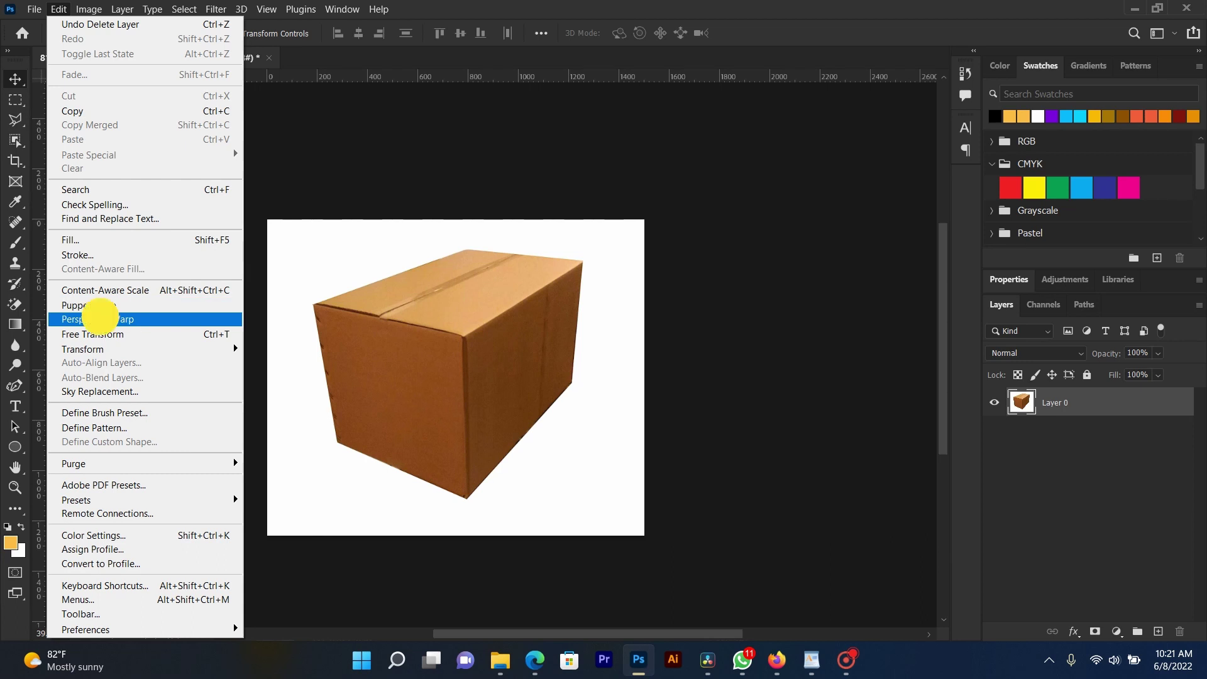
{"action": "left_click", "coordinate": [98, 318]}
{"action": "left_click", "coordinate": [316, 302]}
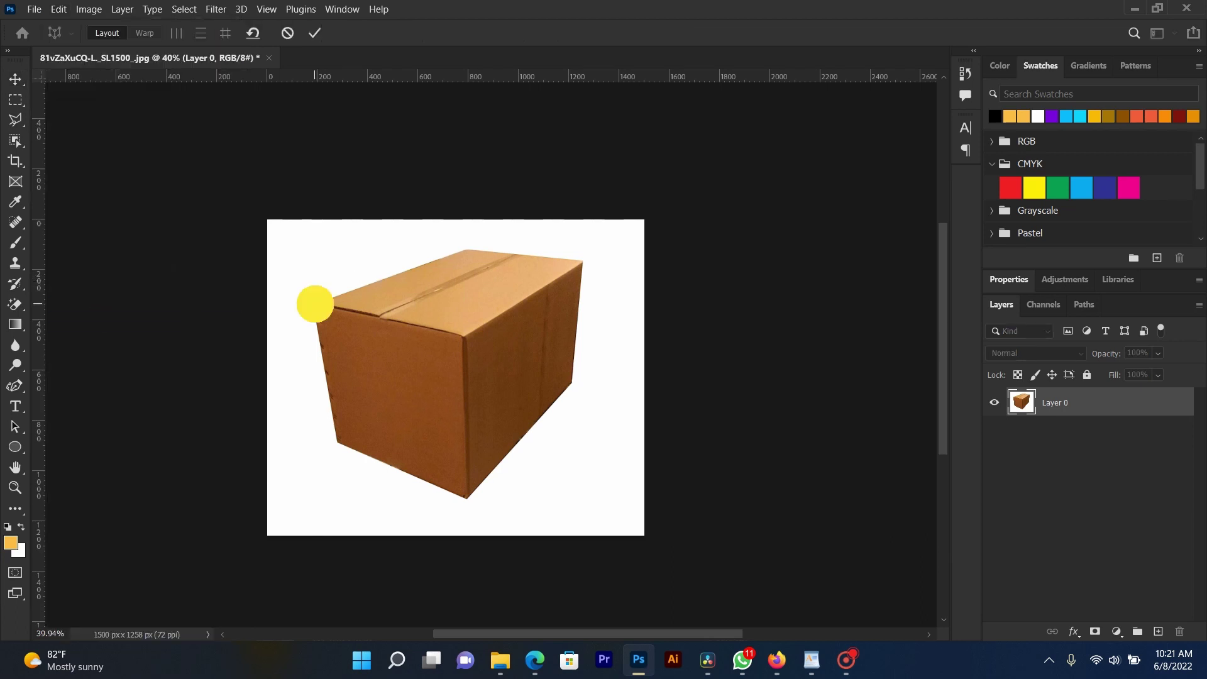
{"action": "left_click_drag", "start_coordinate": [388, 307], "coordinate": [463, 336]}
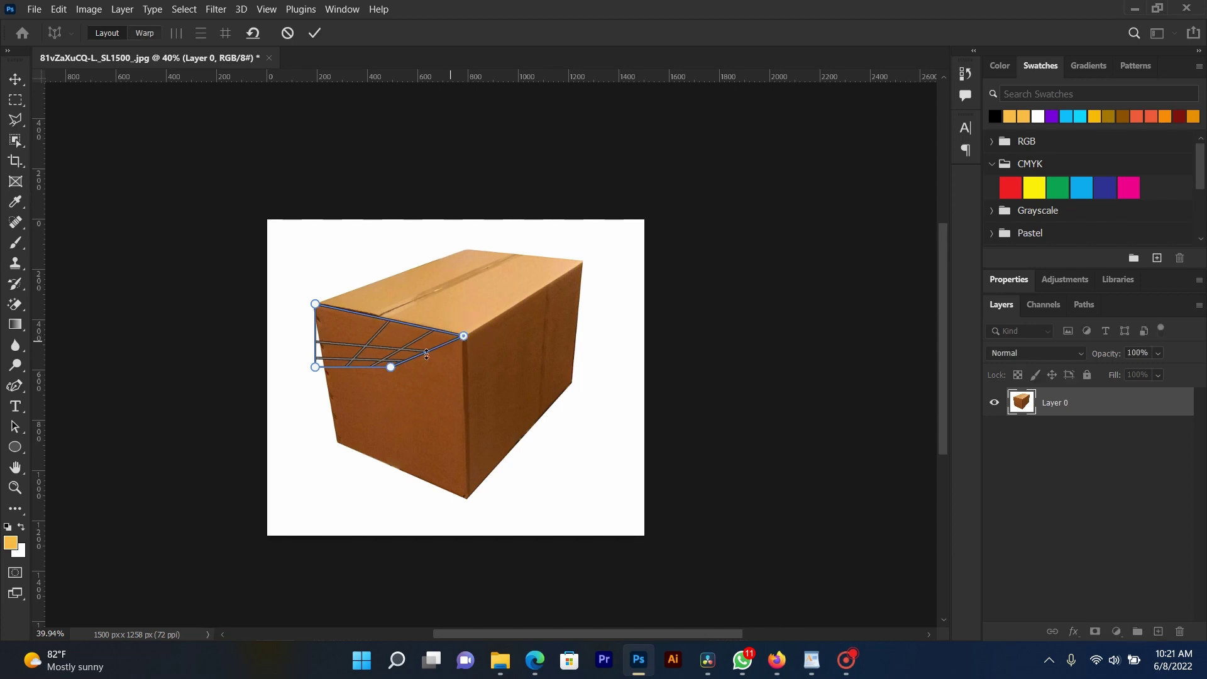
{"action": "left_click_drag", "start_coordinate": [391, 367], "coordinate": [468, 499]}
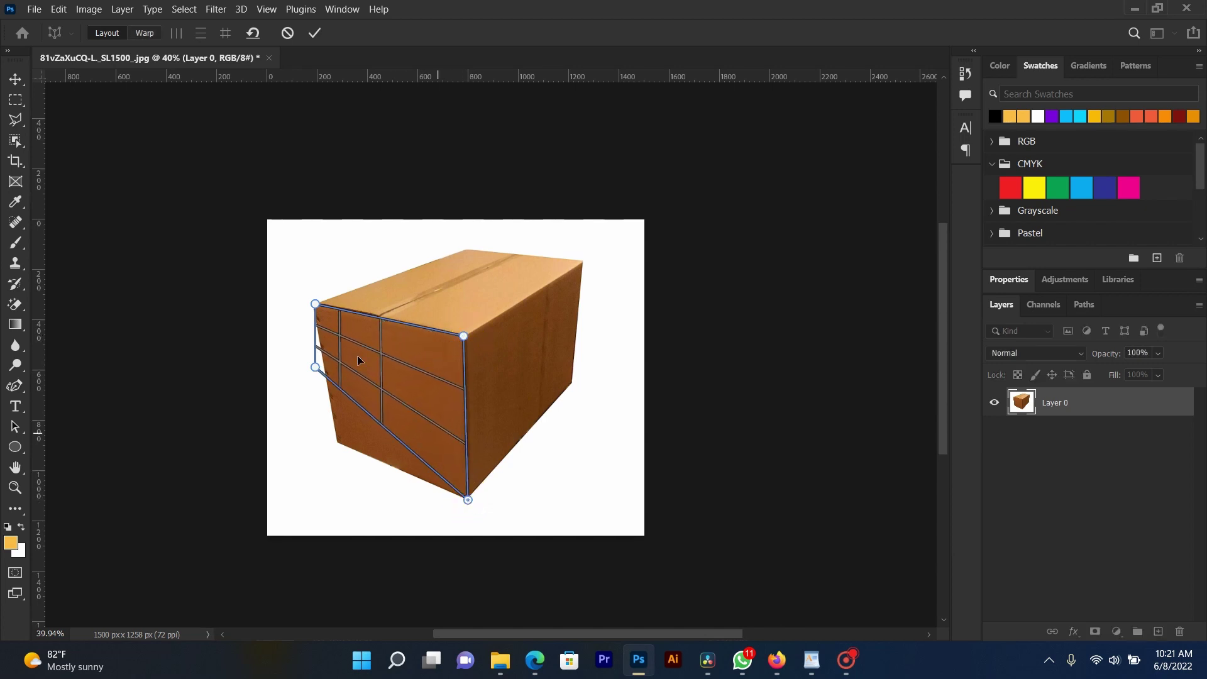
{"action": "left_click_drag", "start_coordinate": [314, 368], "coordinate": [337, 441]}
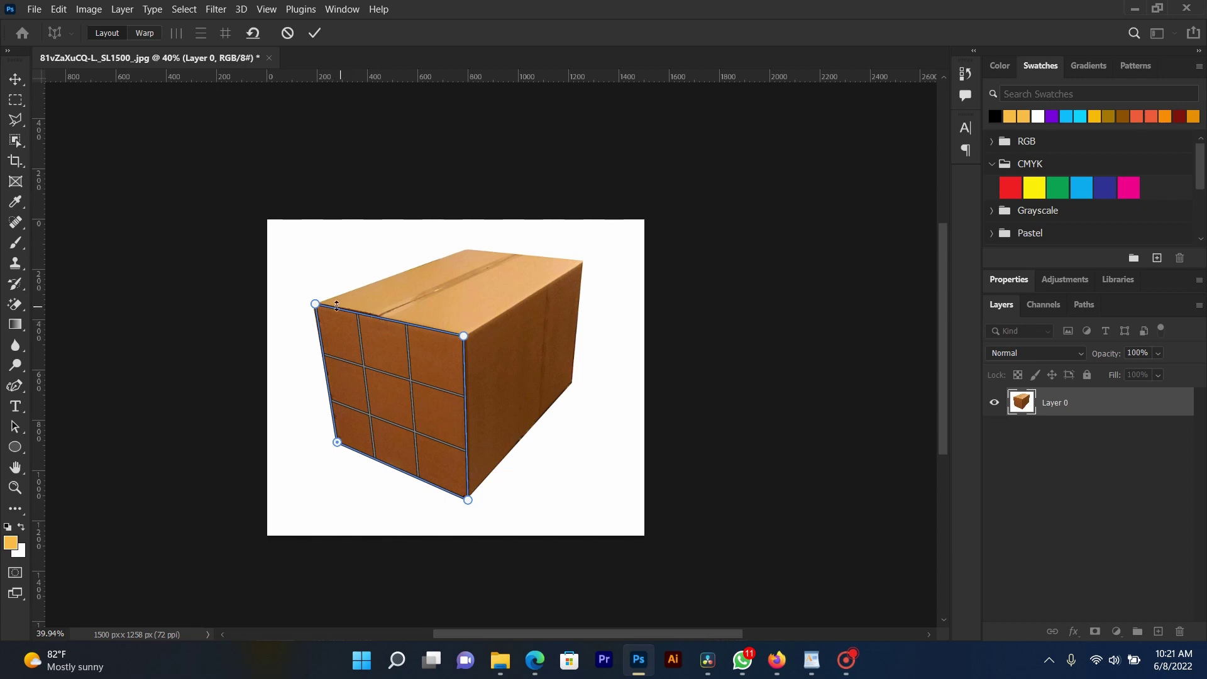
{"action": "left_click_drag", "start_coordinate": [315, 304], "coordinate": [314, 303]}
- Draw a second plane over the box's side face, snapped to the front plane's shared edge
{"action": "left_click", "coordinate": [582, 263]}
{"action": "left_click_drag", "start_coordinate": [583, 263], "coordinate": [513, 288]}
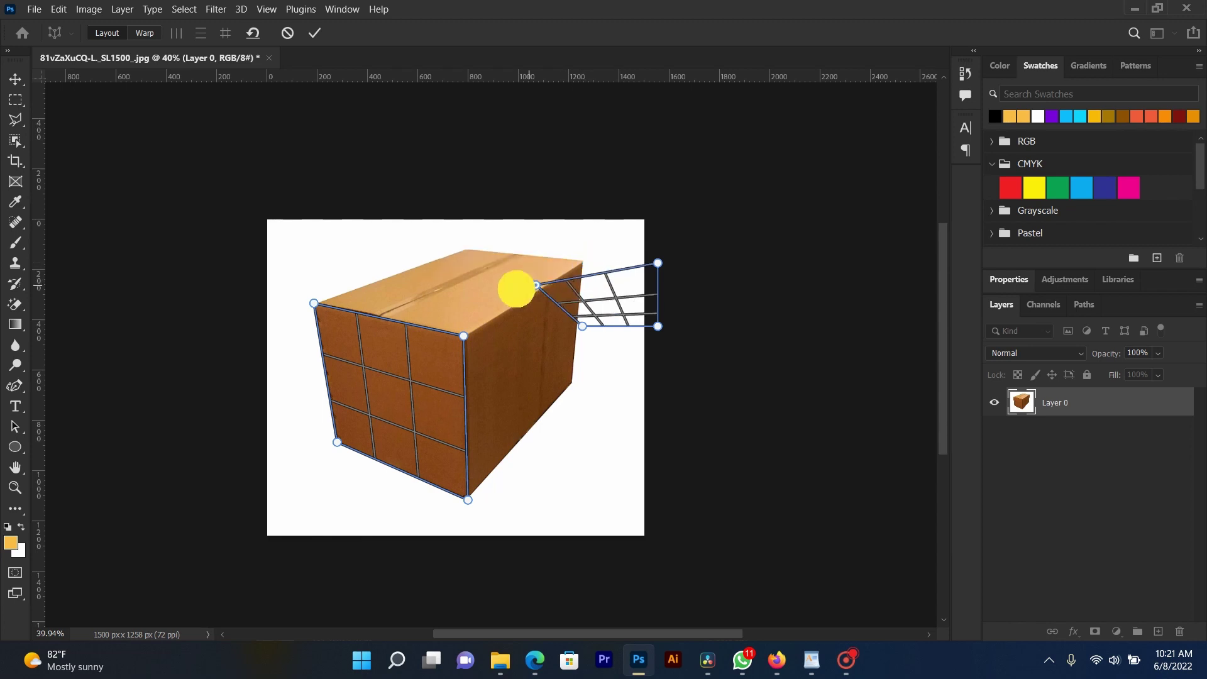
{"action": "left_click_drag", "start_coordinate": [658, 262], "coordinate": [582, 271]}
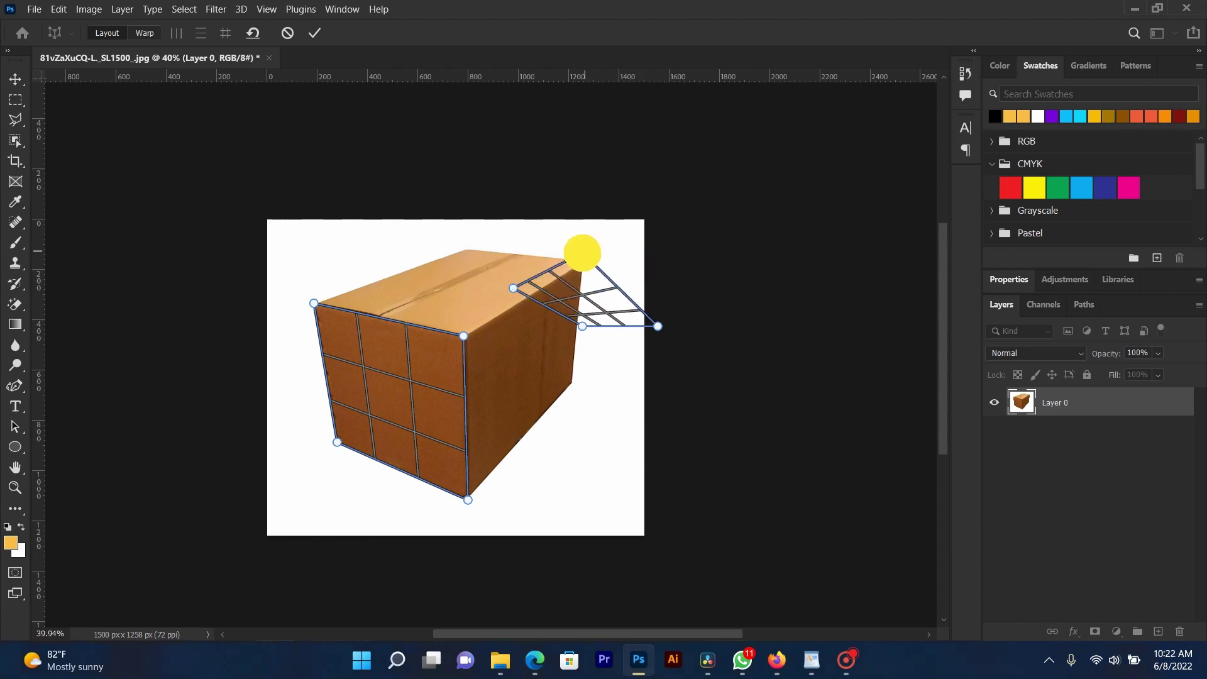
{"action": "left_click", "coordinate": [582, 271]}
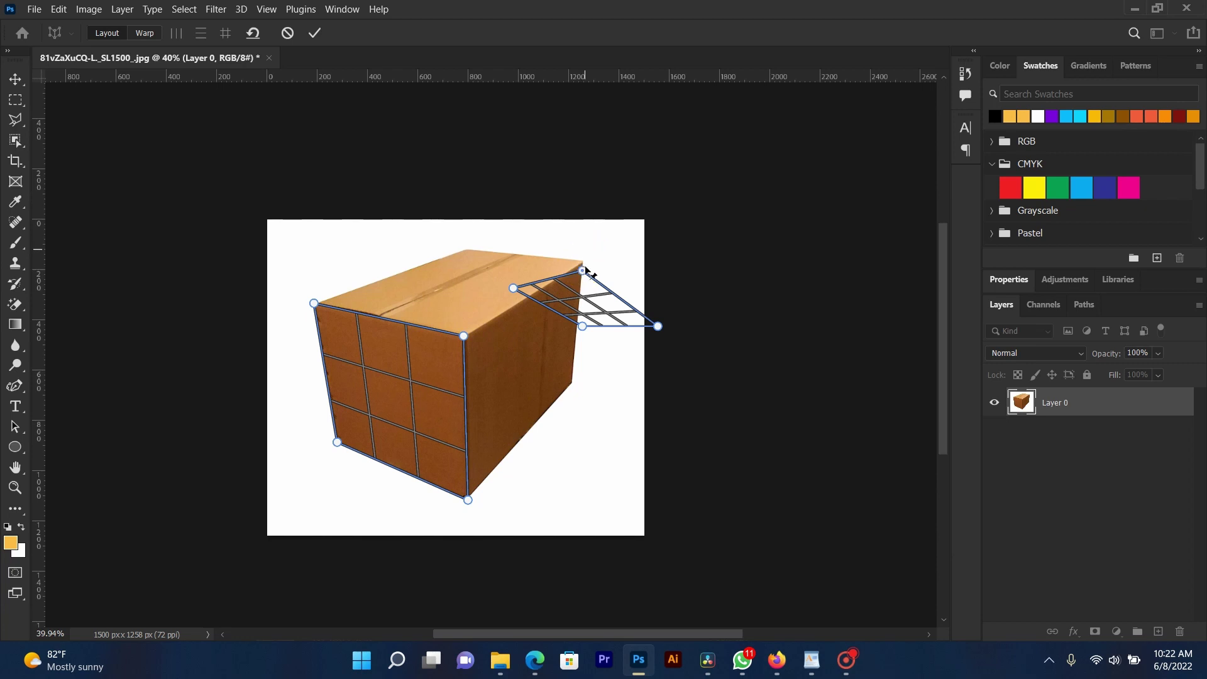
{"action": "left_click_drag", "start_coordinate": [583, 270], "coordinate": [585, 249]}
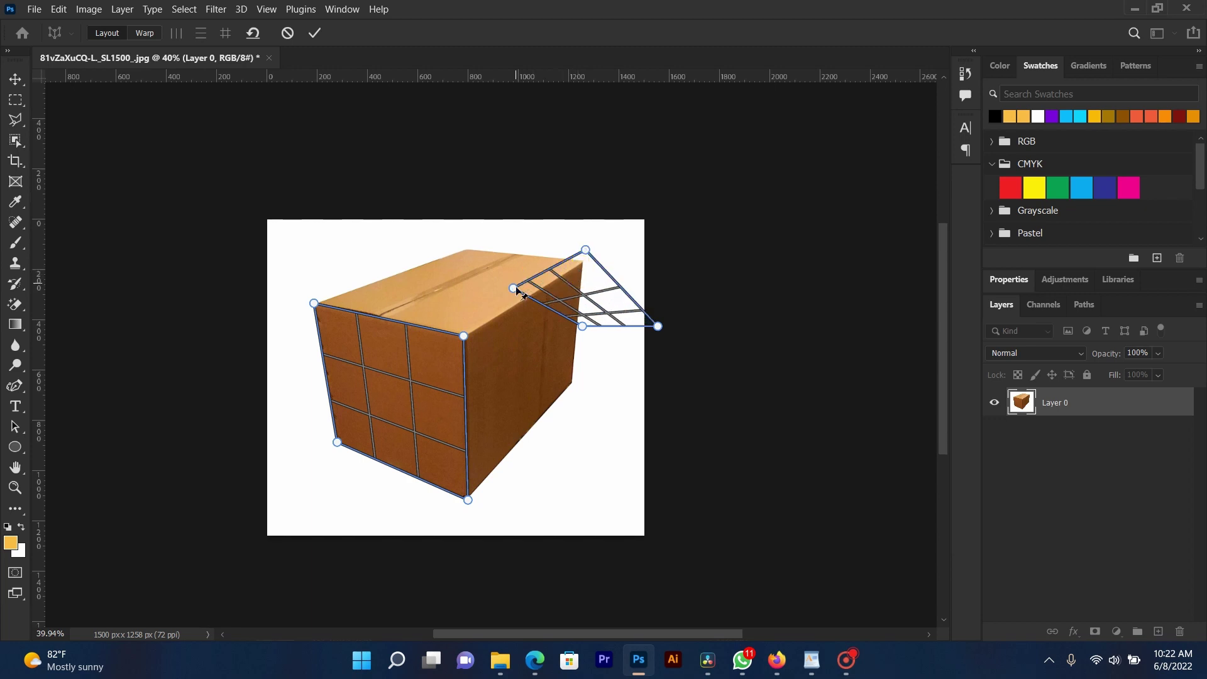
{"action": "left_click_drag", "start_coordinate": [513, 288], "coordinate": [468, 333]}
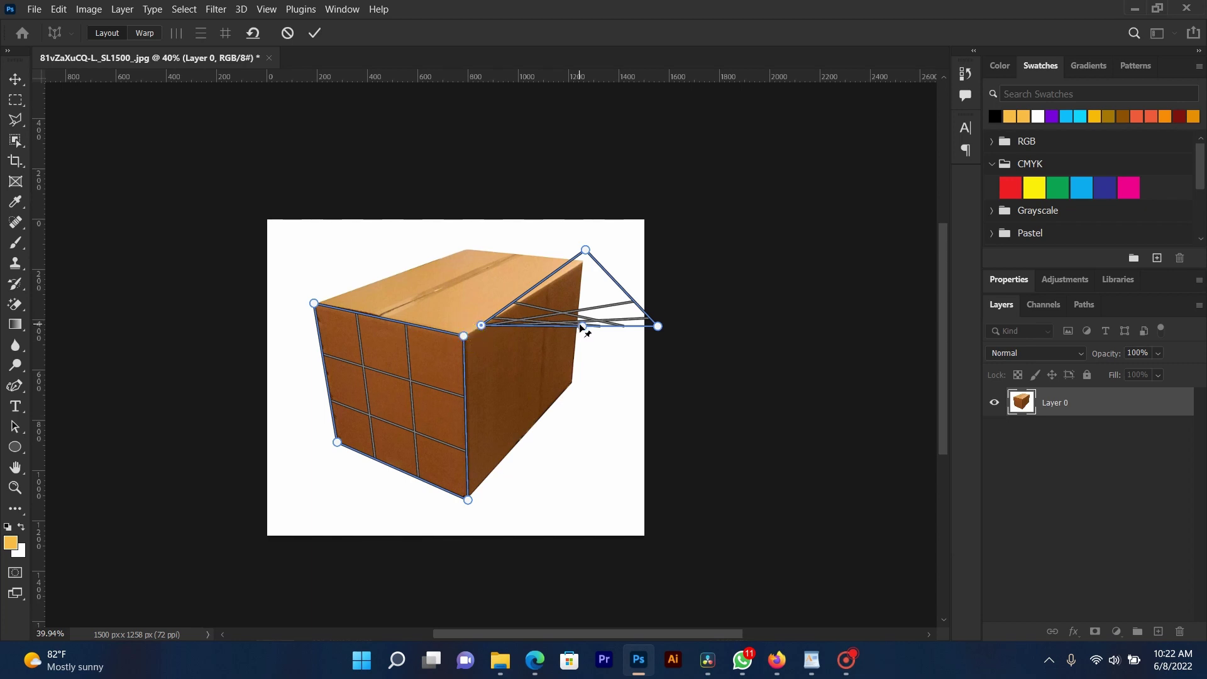
{"action": "mouse_move", "coordinate": [581, 326]}
{"action": "left_mouse_down"}
{"action": "mouse_move", "coordinate": [478, 462]}
{"action": "mouse_move", "coordinate": [467, 497]}
{"action": "left_mouse_up"}
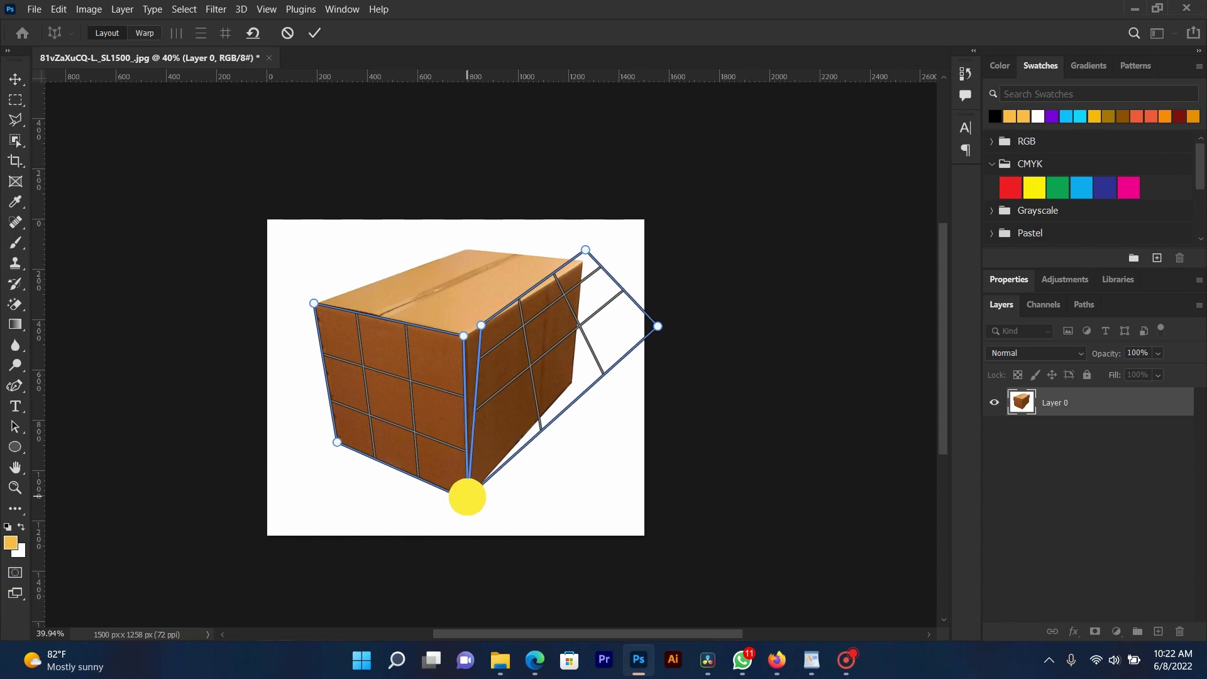
{"action": "left_click_drag", "start_coordinate": [467, 498], "coordinate": [468, 500]}
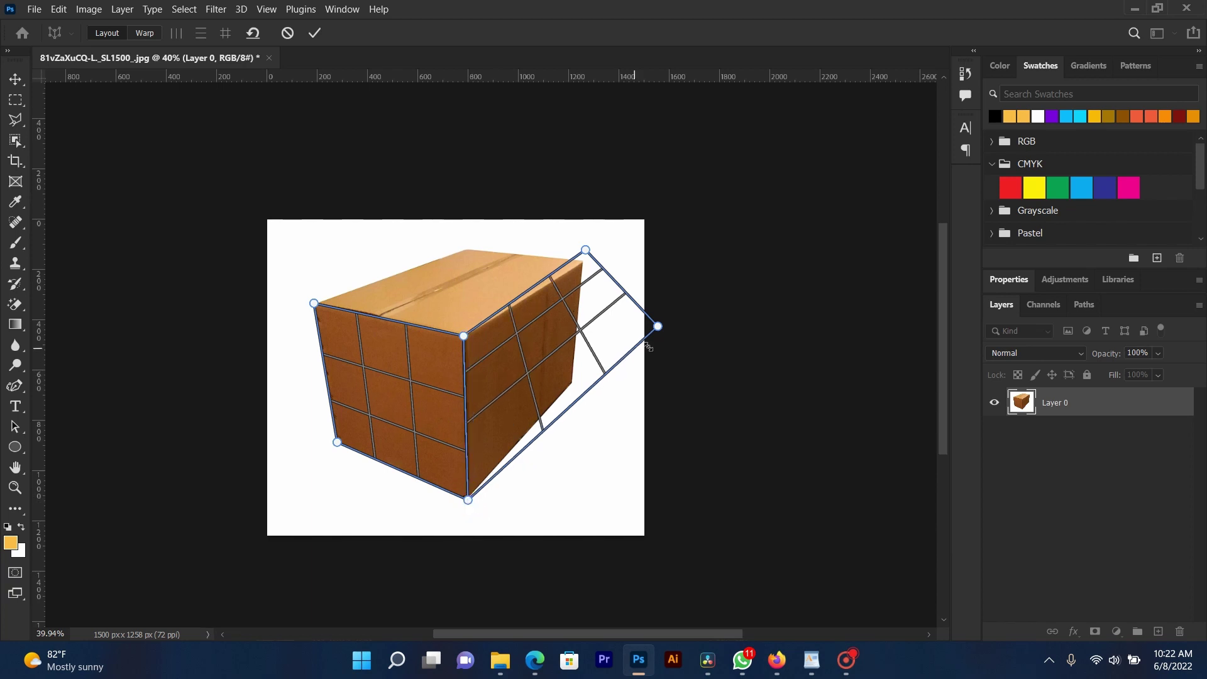
{"action": "left_click_drag", "start_coordinate": [658, 326], "coordinate": [571, 385]}
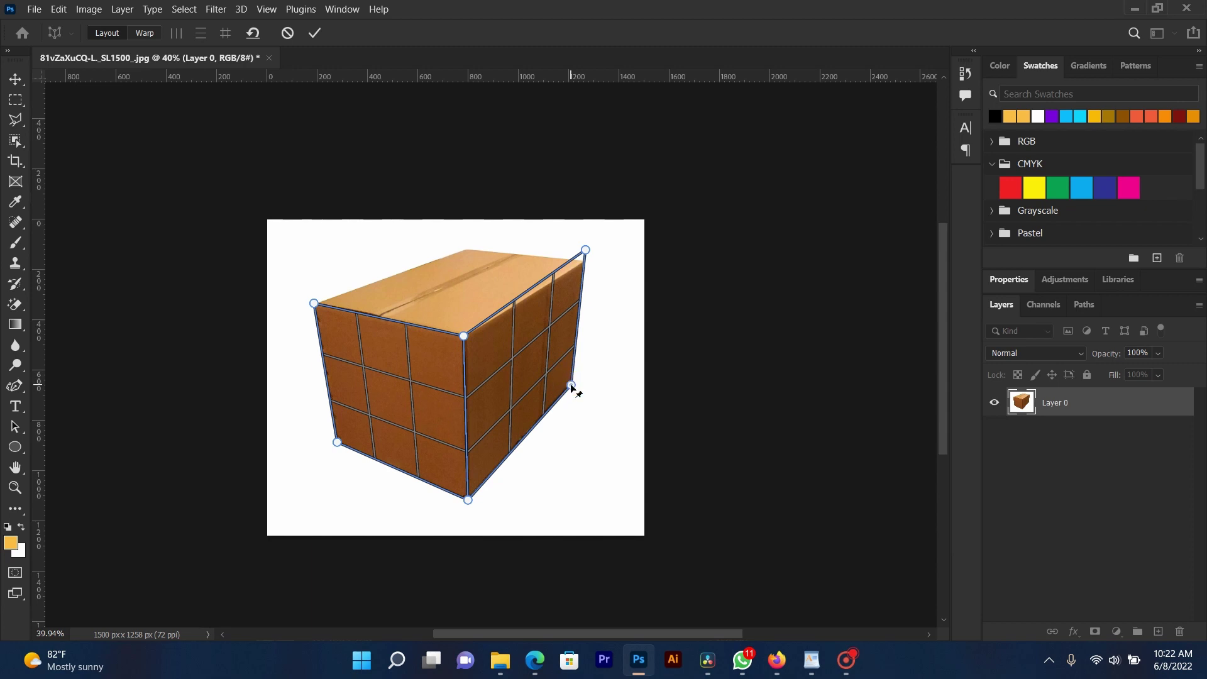
{"action": "left_click_drag", "start_coordinate": [585, 249], "coordinate": [581, 261]}
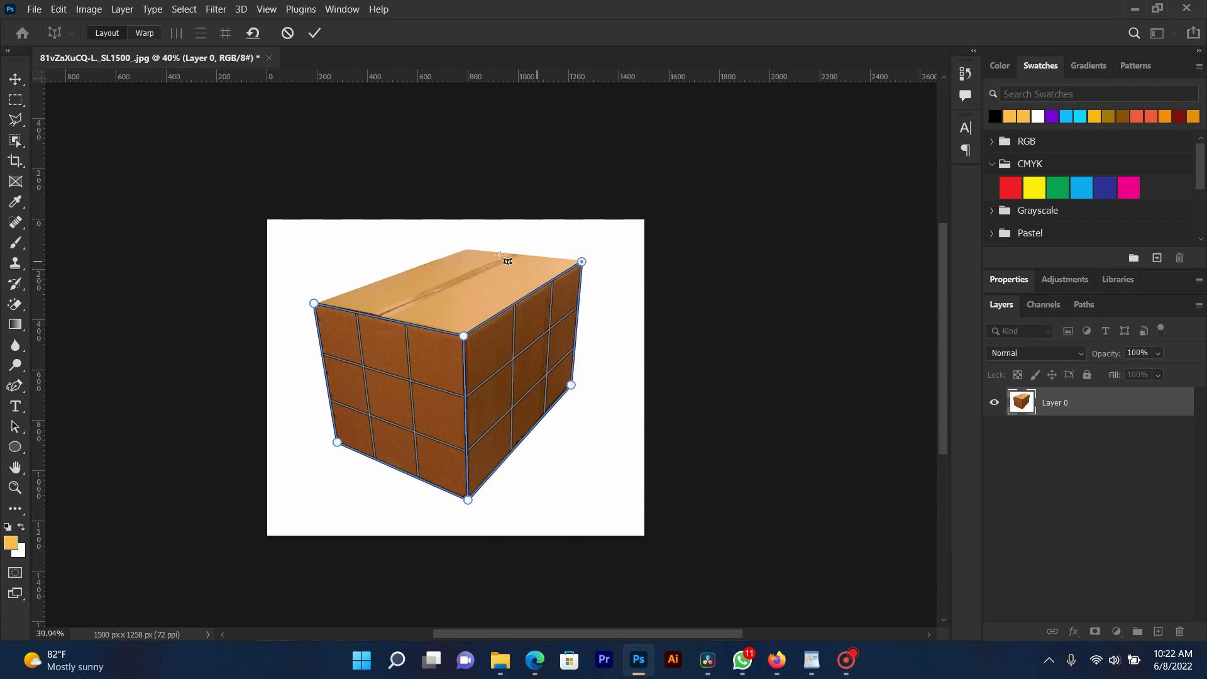
- Switch to Warp mode and adjust the right and bottom pins of the box
{"action": "left_click", "coordinate": [464, 248]}
{"action": "left_click", "coordinate": [465, 250]}
{"action": "left_click", "coordinate": [150, 32]}
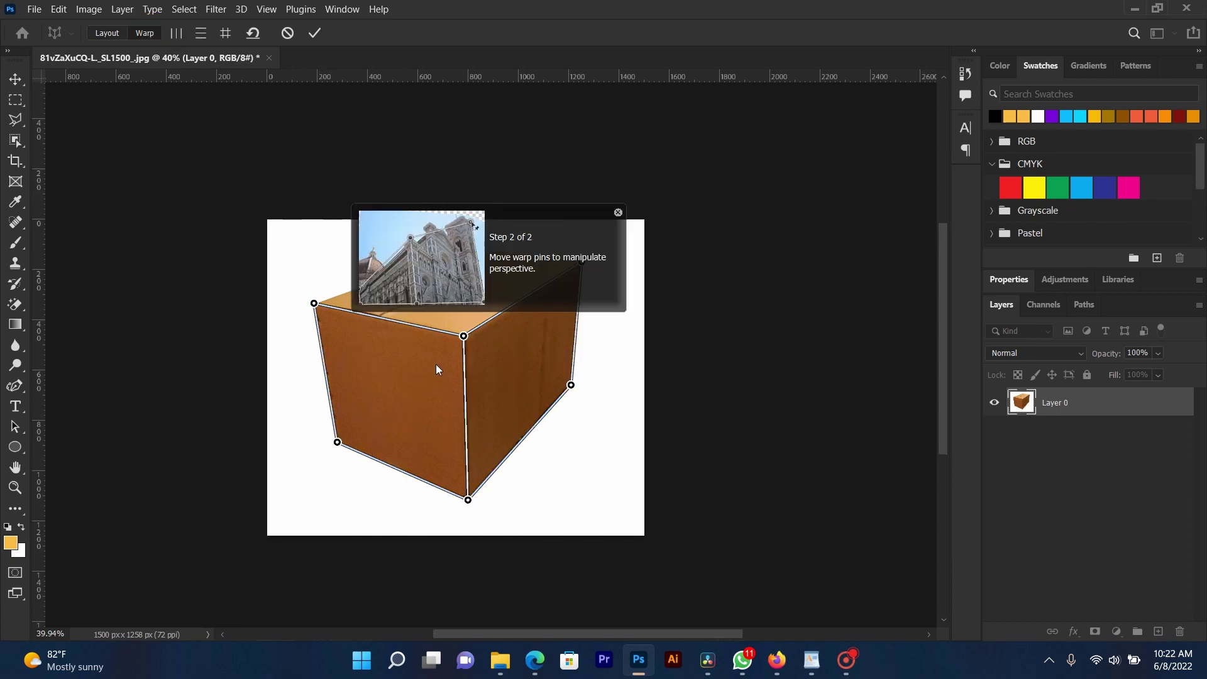
{"action": "left_click_drag", "start_coordinate": [571, 385], "coordinate": [589, 385]}
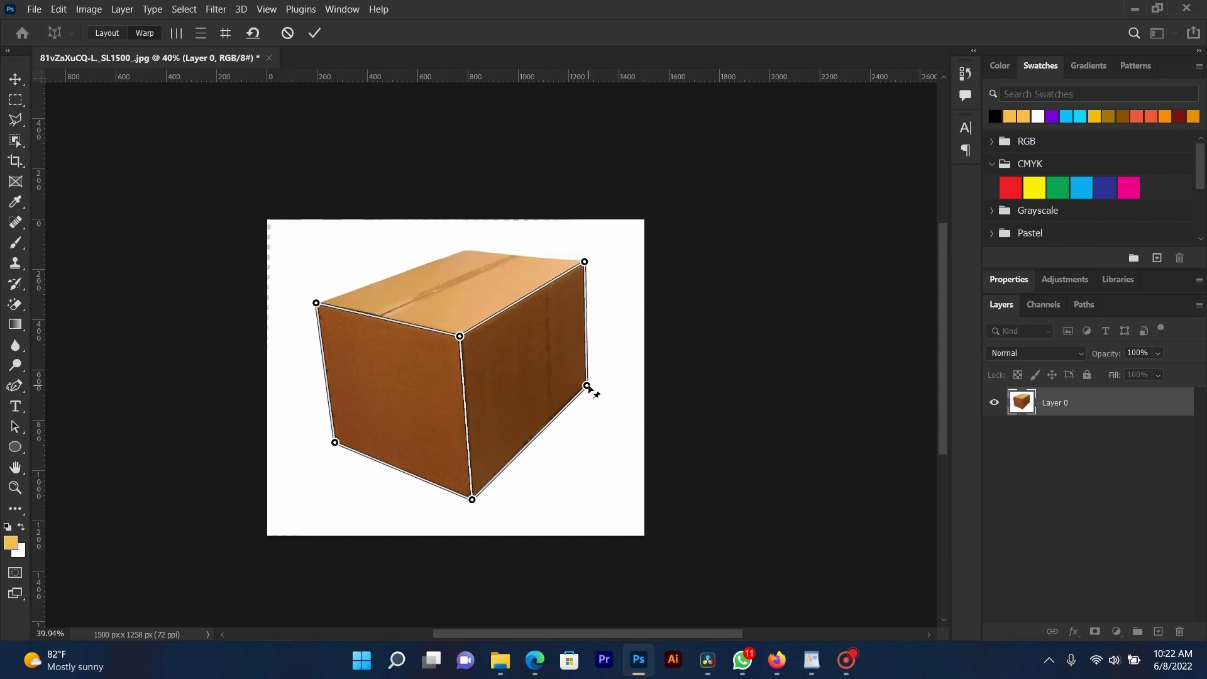
{"action": "left_click", "coordinate": [472, 500]}
{"action": "left_click_drag", "start_coordinate": [472, 499], "coordinate": [467, 493]}
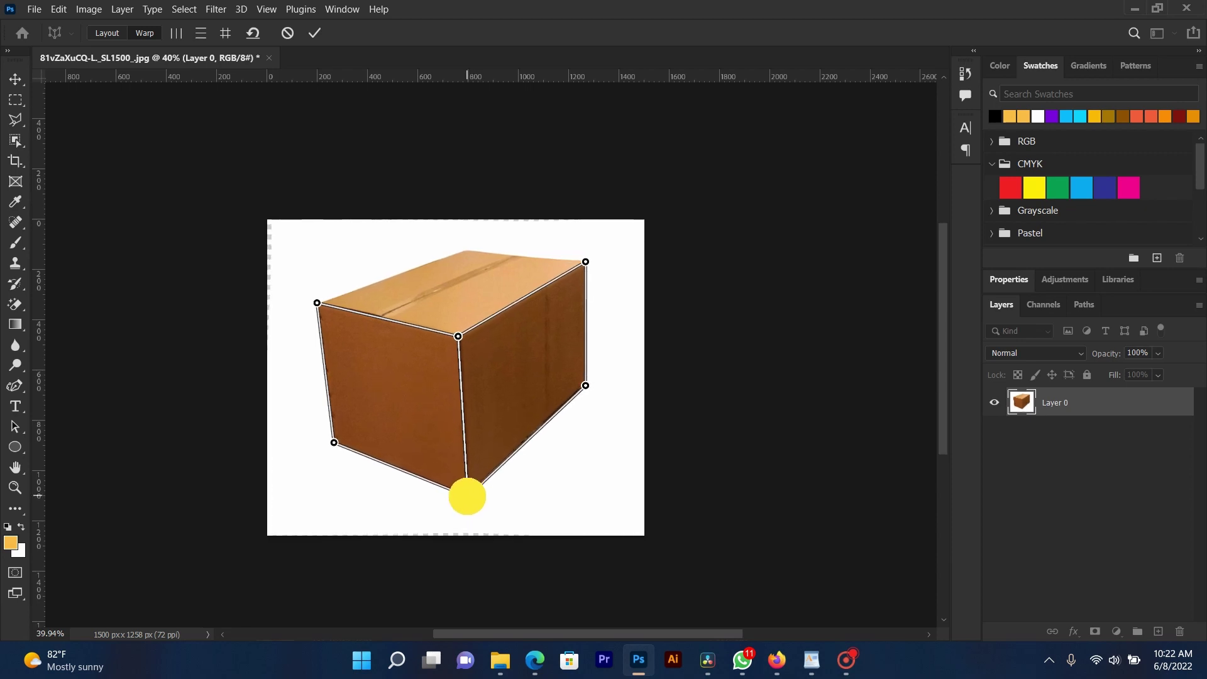
{"action": "left_click_drag", "start_coordinate": [467, 493], "coordinate": [463, 495]}
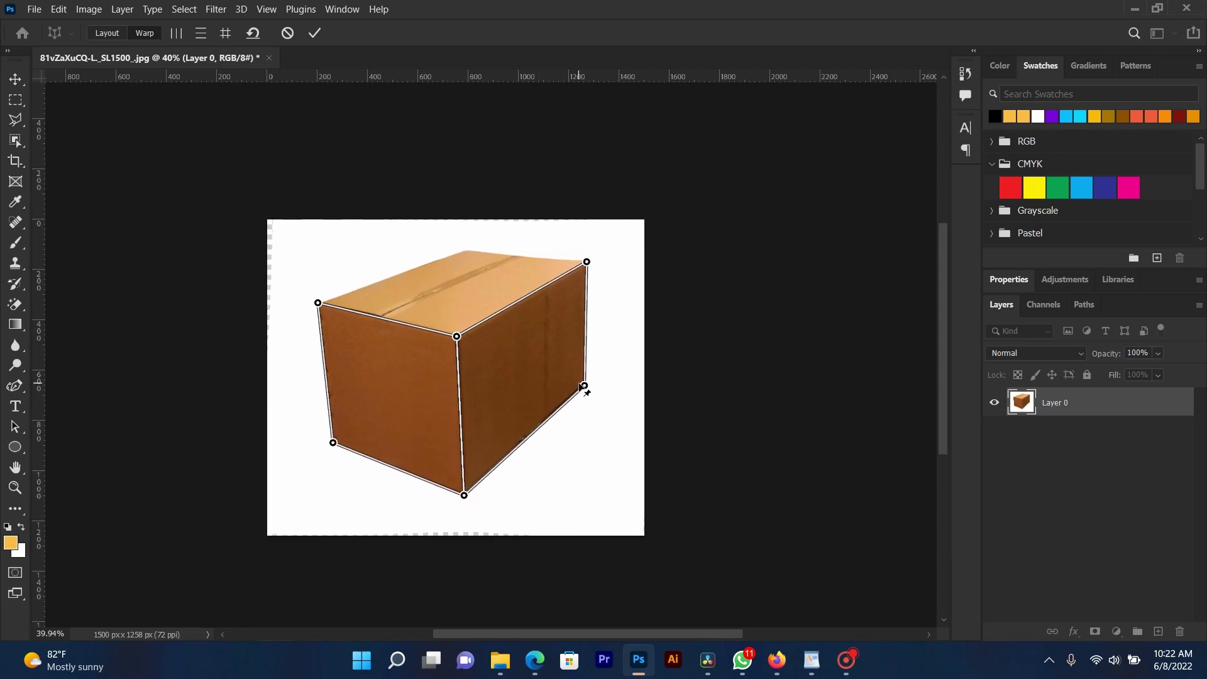
{"action": "left_click", "coordinate": [585, 385]}
{"action": "left_click_drag", "start_coordinate": [587, 386], "coordinate": [590, 388]}
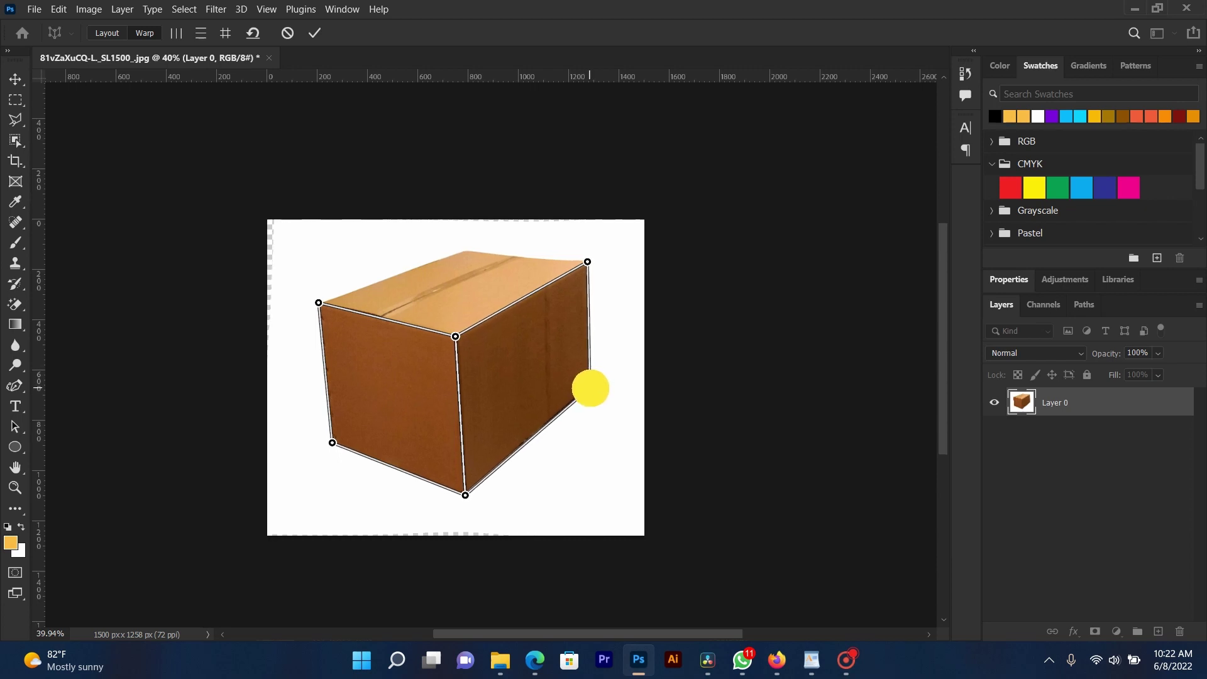
- Lower the central top corner, tweak the top-right corner, and shift the bottom-left corner outward
{"action": "left_click", "coordinate": [458, 352]}
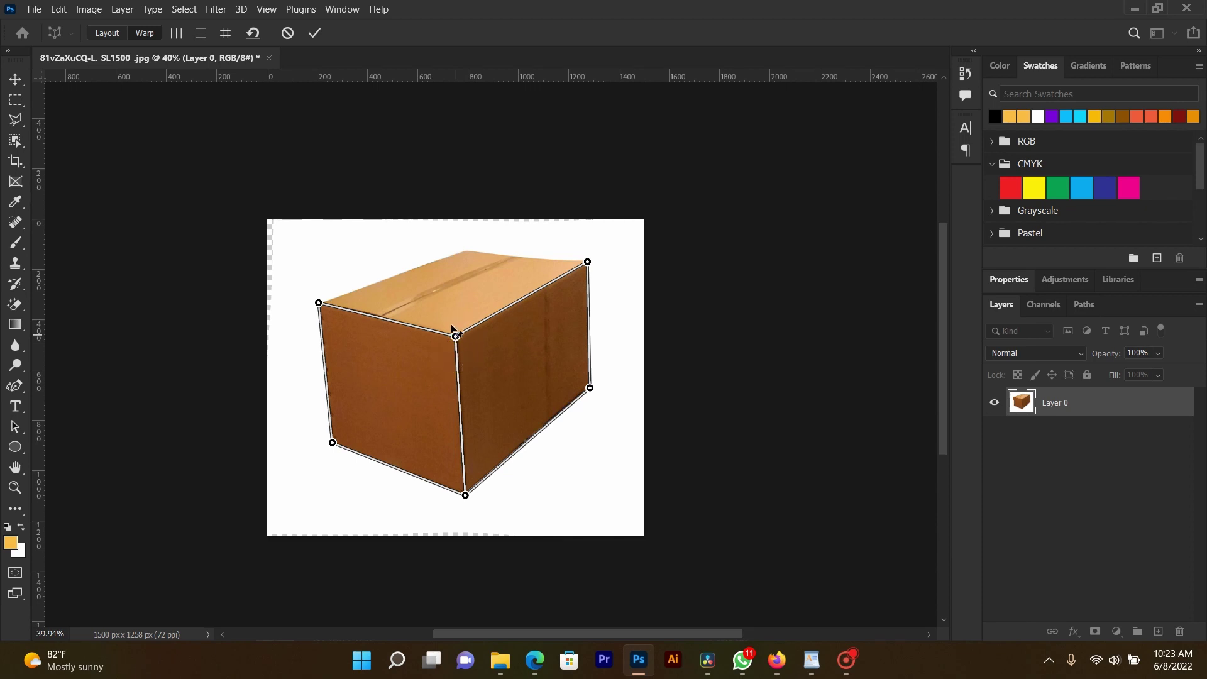
{"action": "left_click", "coordinate": [455, 337]}
{"action": "left_click", "coordinate": [456, 337]}
{"action": "left_click_drag", "start_coordinate": [464, 347], "coordinate": [466, 365]}
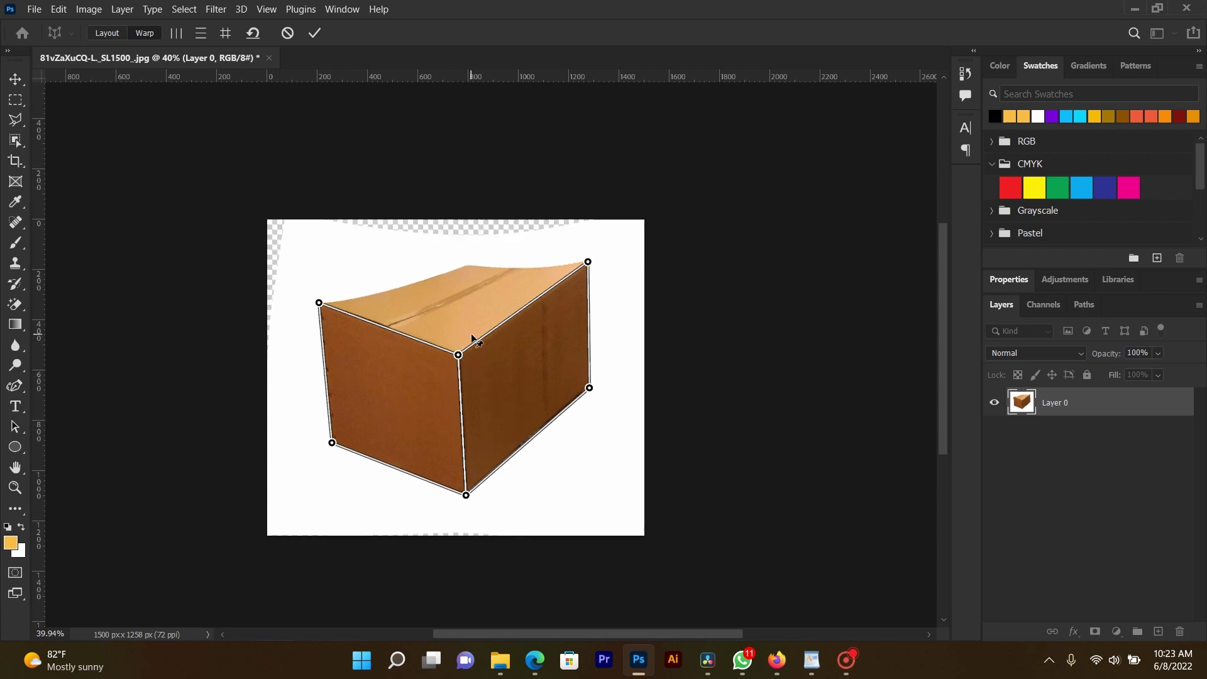
{"action": "key", "text": "ctrl+z"}
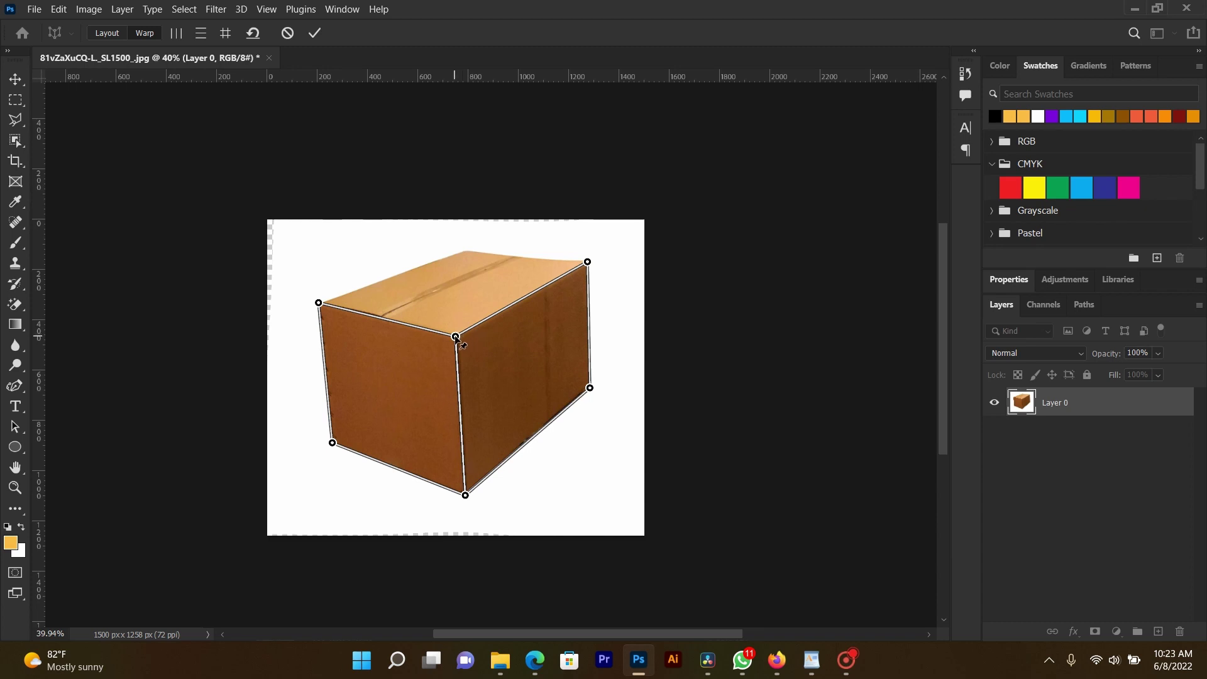
{"action": "left_click_drag", "start_coordinate": [456, 337], "coordinate": [456, 333]}
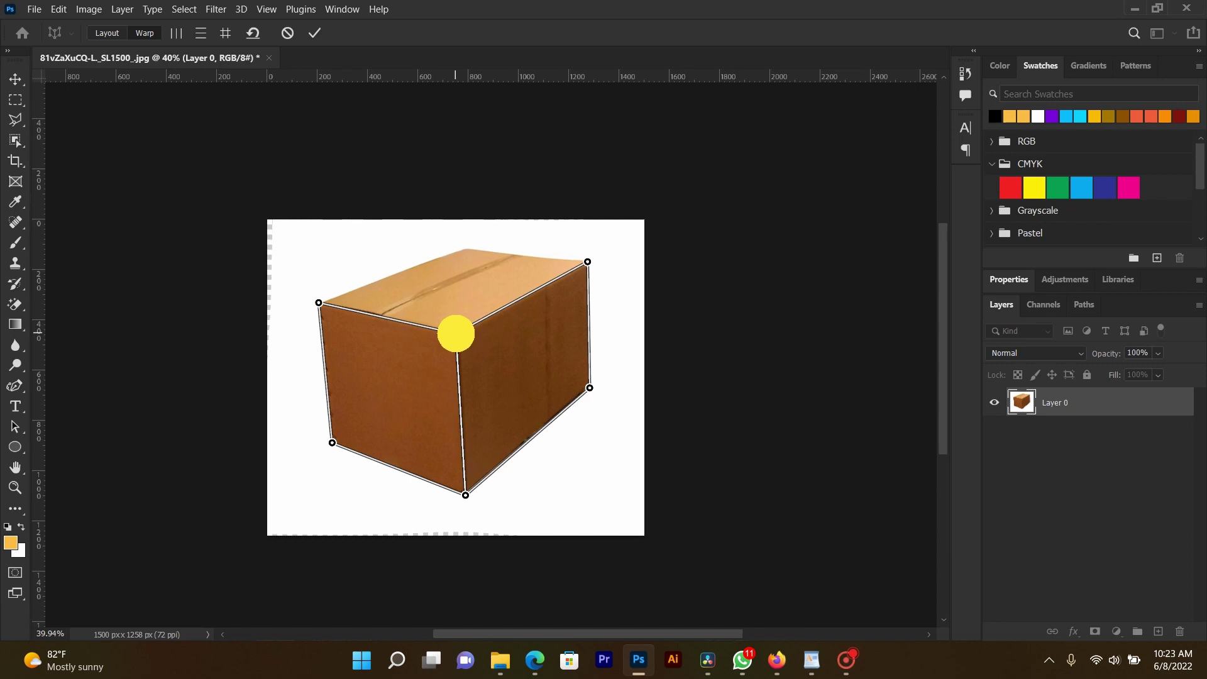
{"action": "left_click_drag", "start_coordinate": [455, 333], "coordinate": [456, 338]}
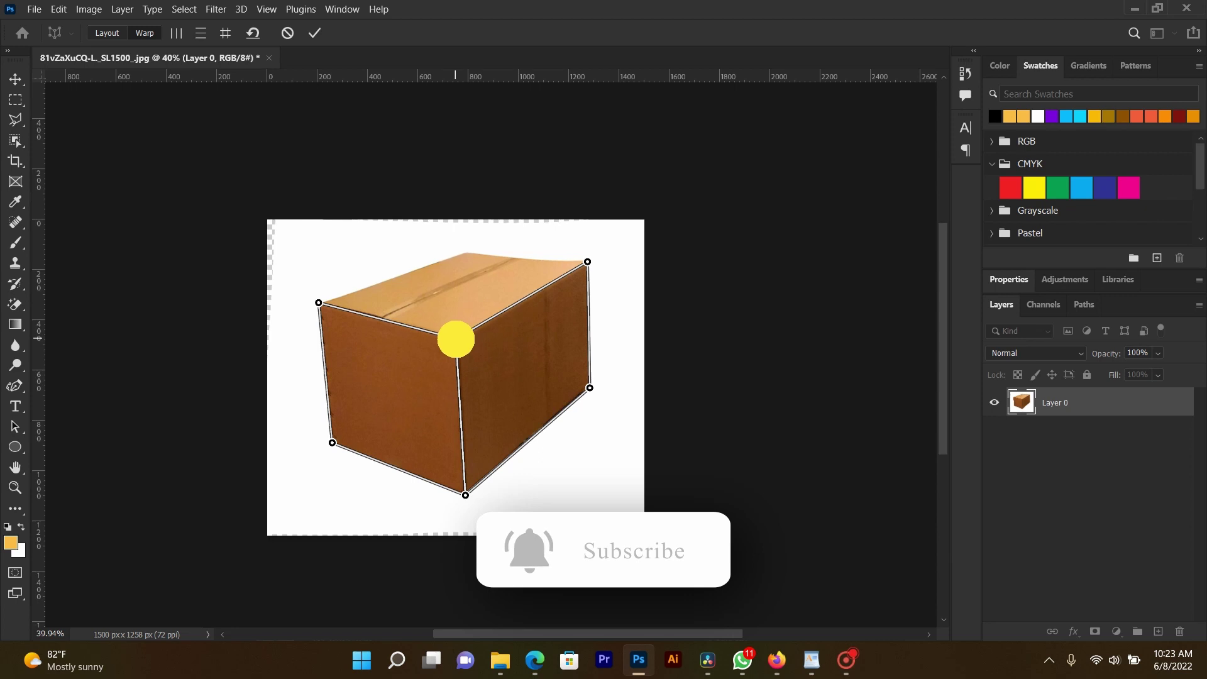
{"action": "left_click_drag", "start_coordinate": [456, 338], "coordinate": [456, 338]}
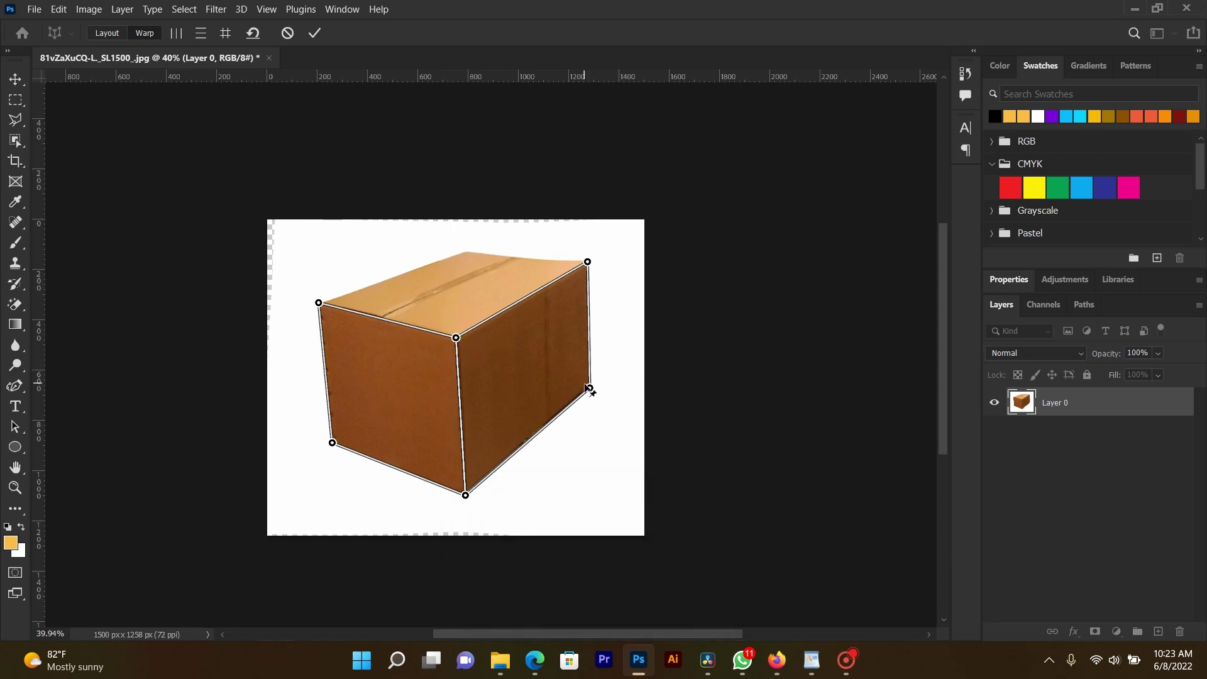
{"action": "left_click_drag", "start_coordinate": [588, 262], "coordinate": [585, 260]}
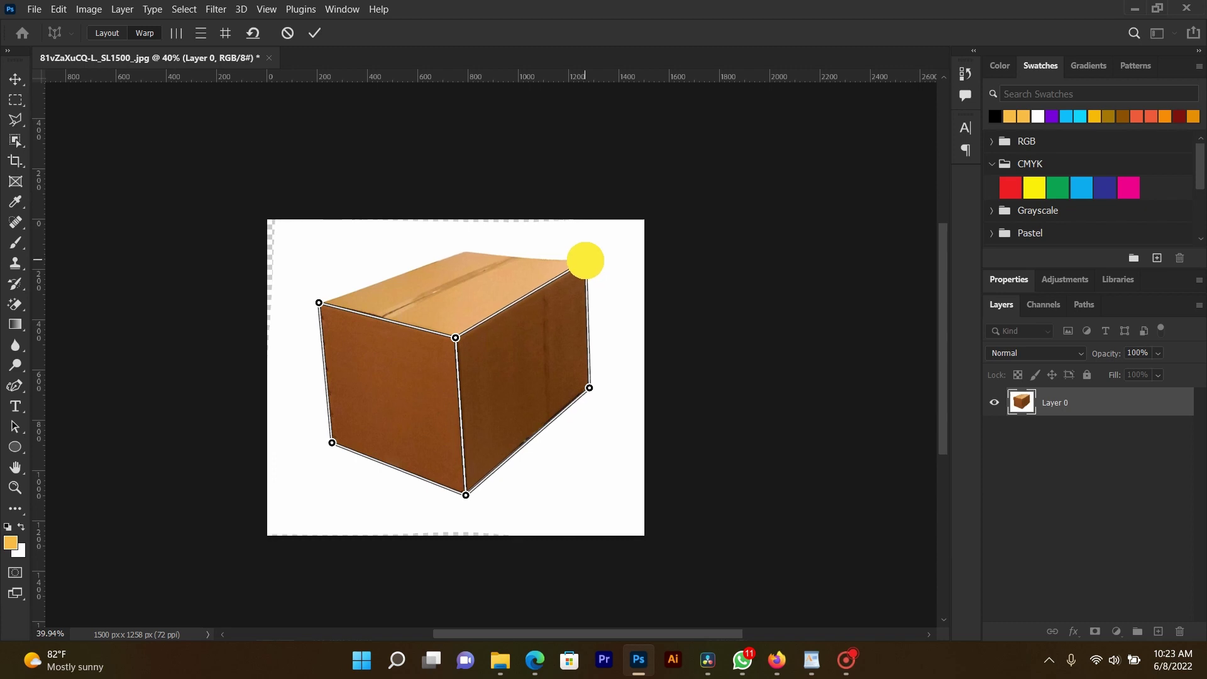
{"action": "left_click_drag", "start_coordinate": [585, 260], "coordinate": [585, 261]}
{"action": "left_click_drag", "start_coordinate": [331, 442], "coordinate": [338, 447]}
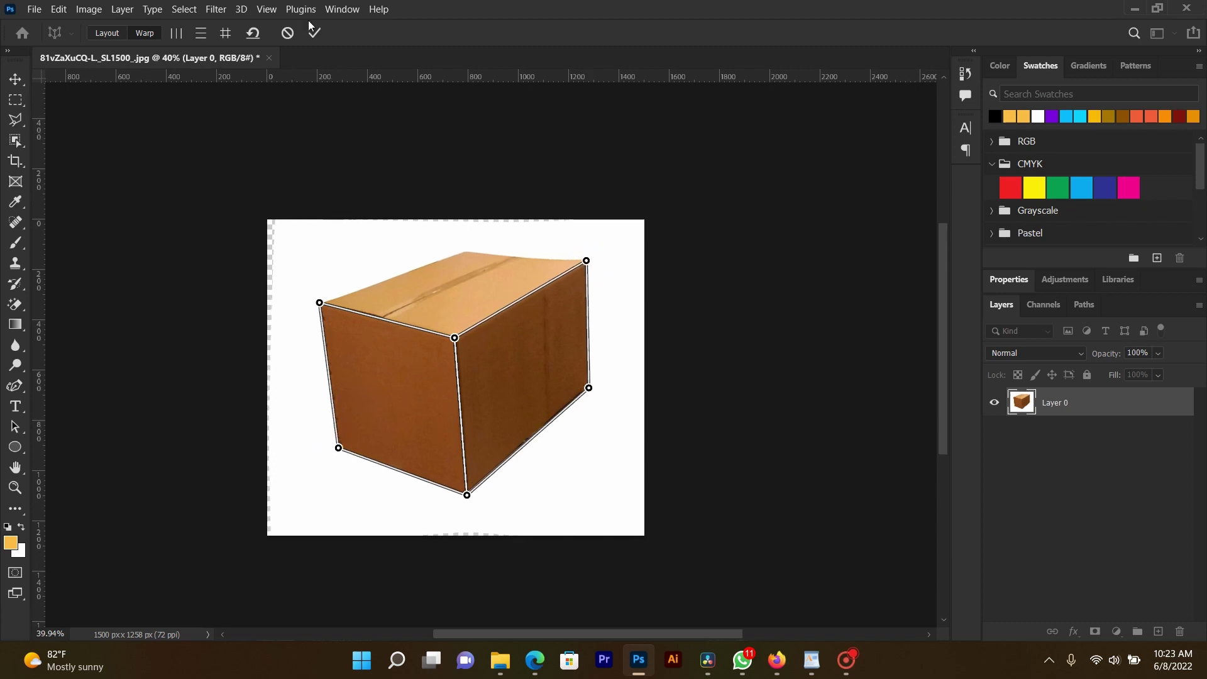
{"action": "left_click", "coordinate": [354, 61]}
- Commit the warp, then place DELIEVERY THUMB at about 58% over the box's right side
{"action": "key", "text": "Return"}
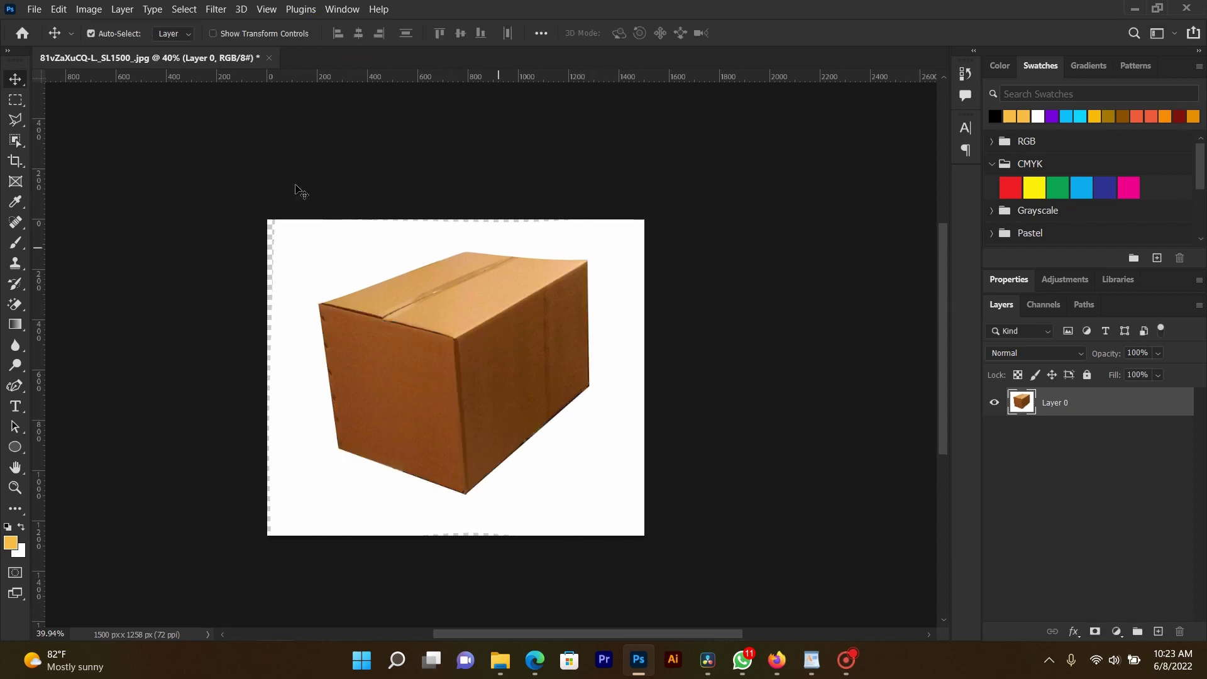
{"action": "mouse_move", "coordinate": [500, 659]}
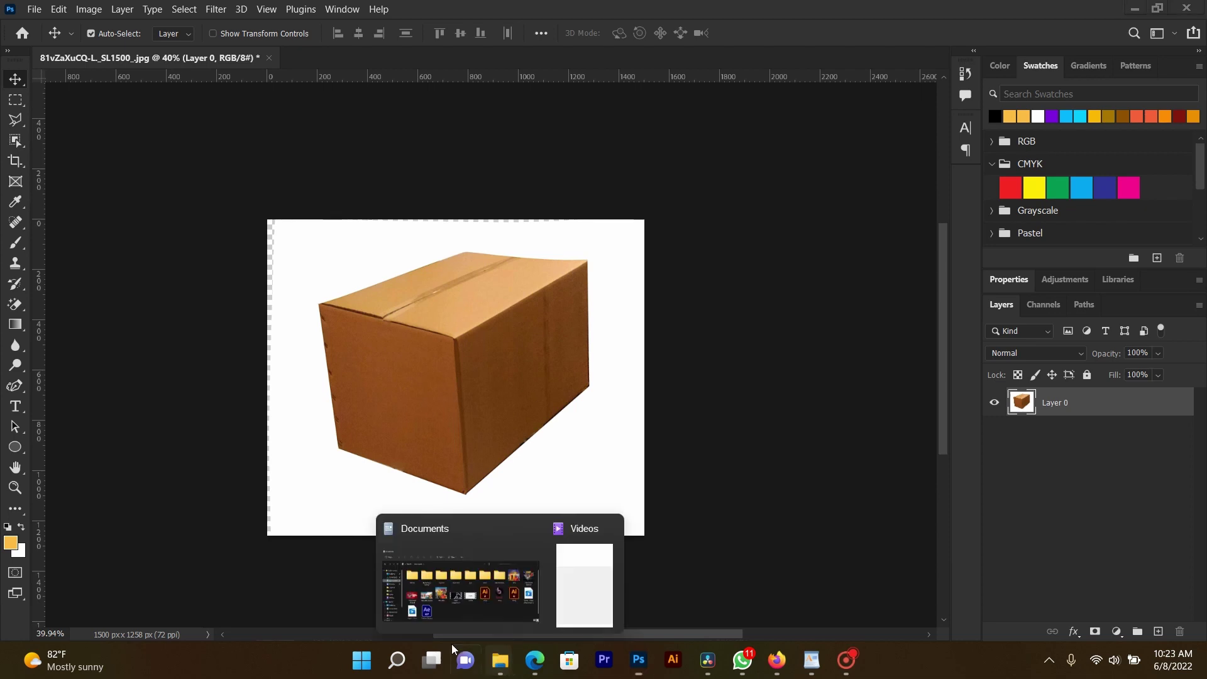
{"action": "left_click", "coordinate": [450, 606]}
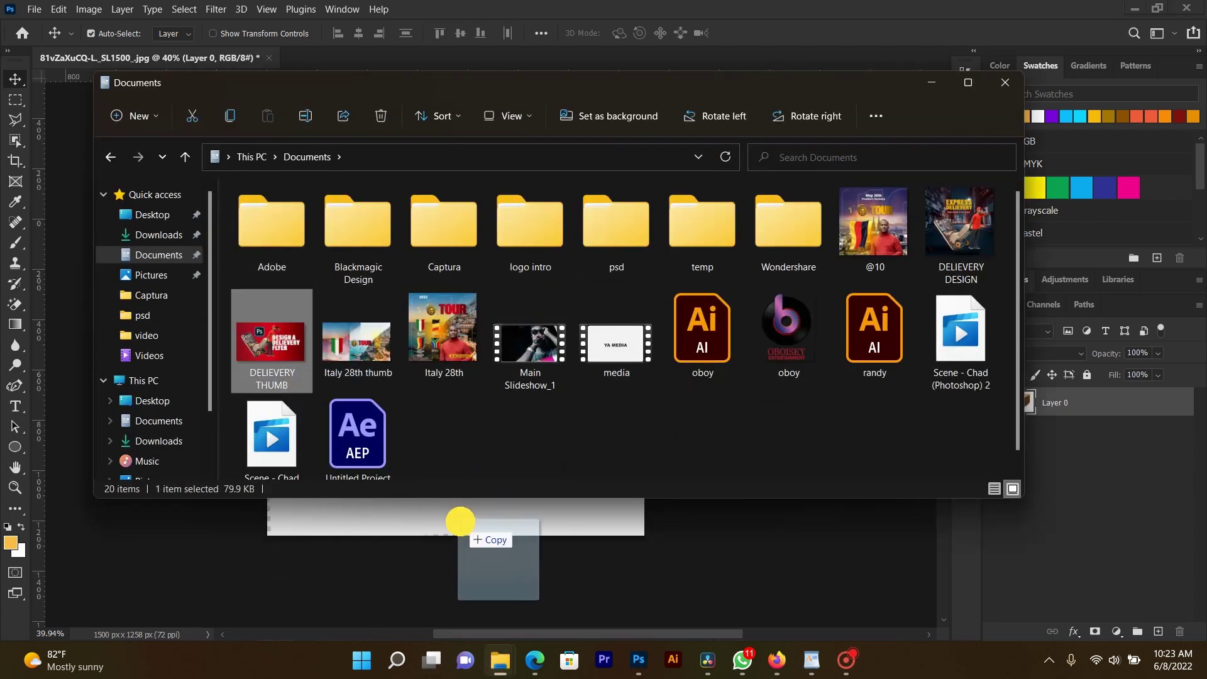
{"action": "left_click_drag", "start_coordinate": [492, 486], "coordinate": [478, 528]}
{"action": "left_click_drag", "start_coordinate": [615, 288], "coordinate": [482, 362]}
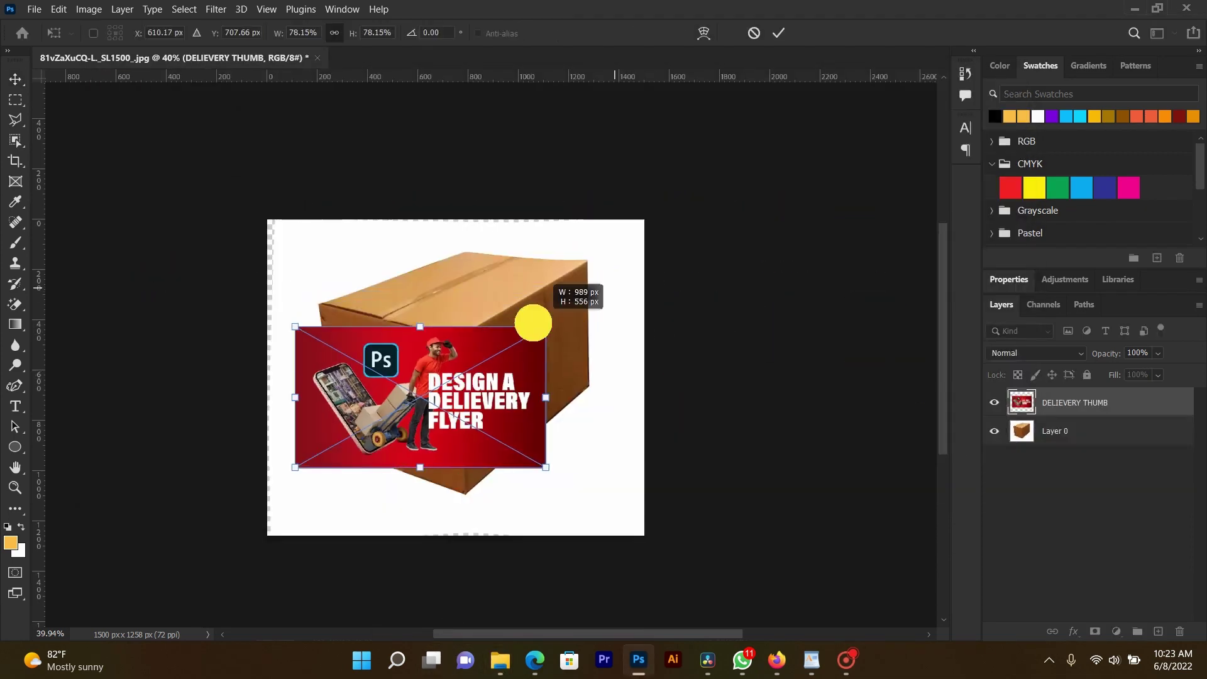
{"action": "left_click_drag", "start_coordinate": [425, 388], "coordinate": [555, 363]}
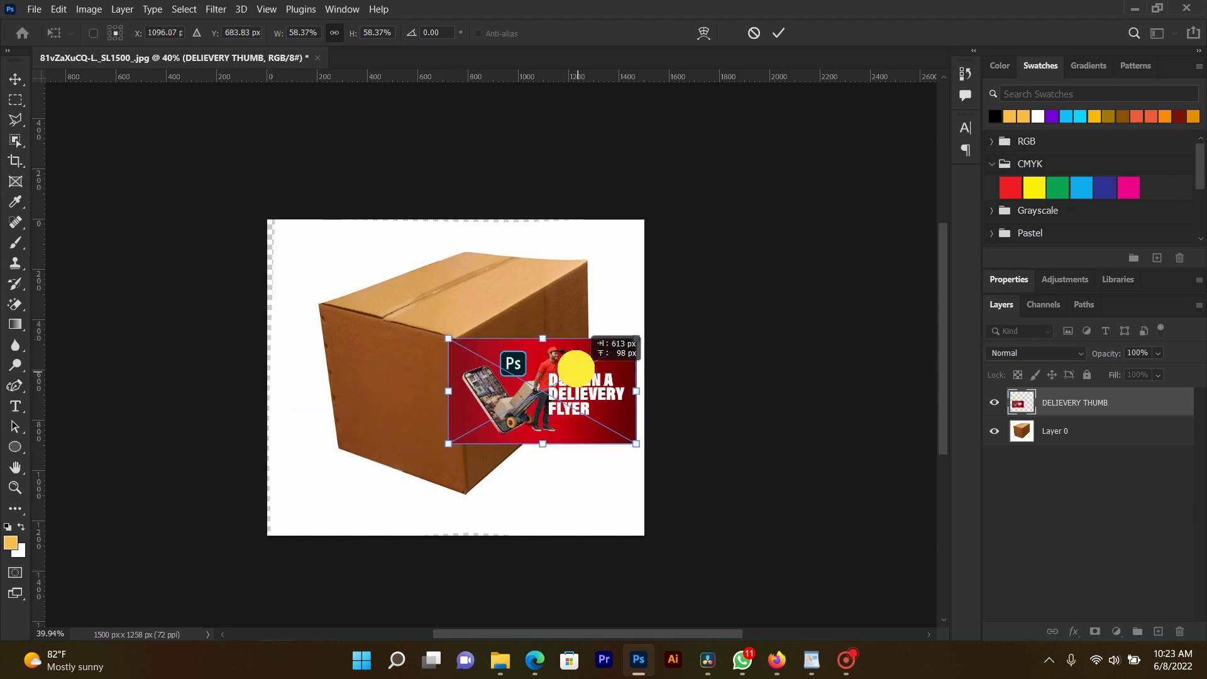
{"action": "left_click", "coordinate": [778, 33]}
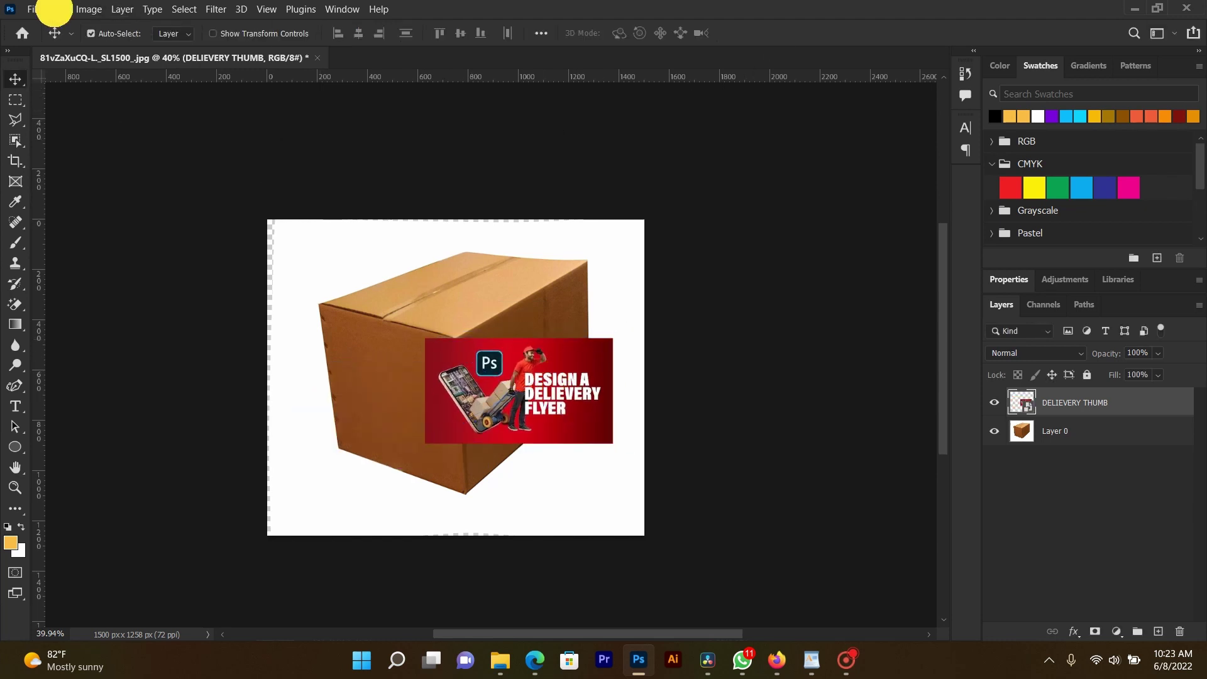
{"action": "left_click", "coordinate": [59, 8]}
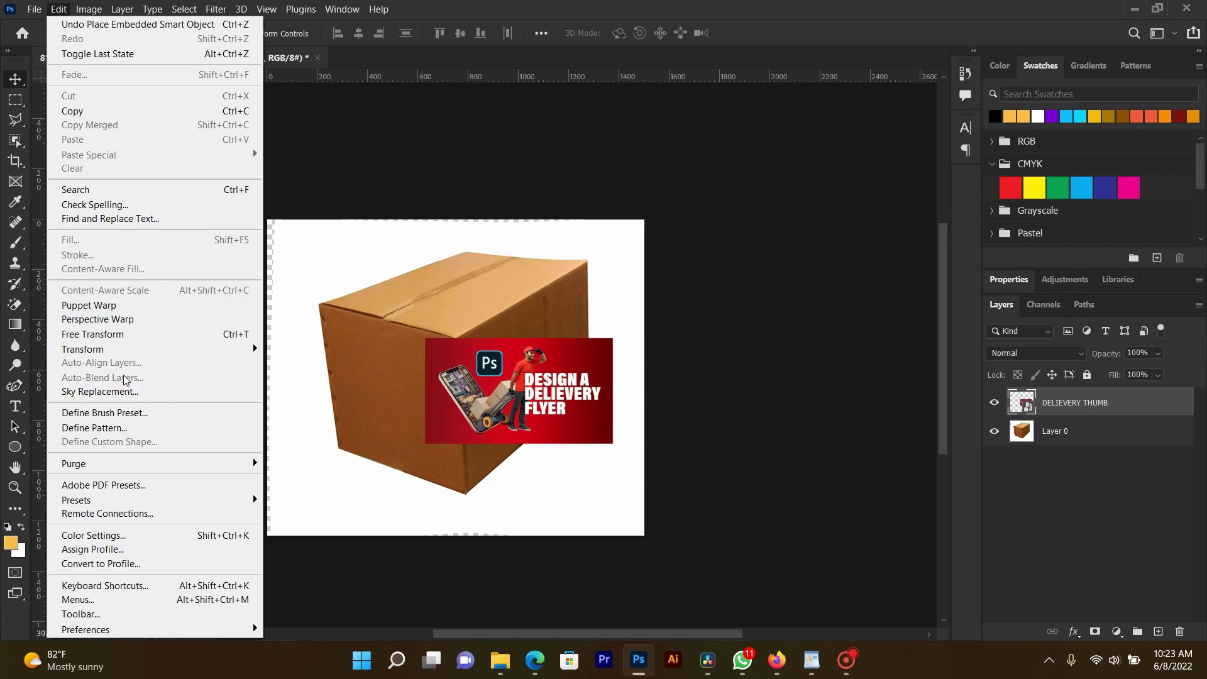
- Start a Perspective Warp and fit the layout quad to the flyer's four corners
{"action": "left_click", "coordinate": [133, 320]}
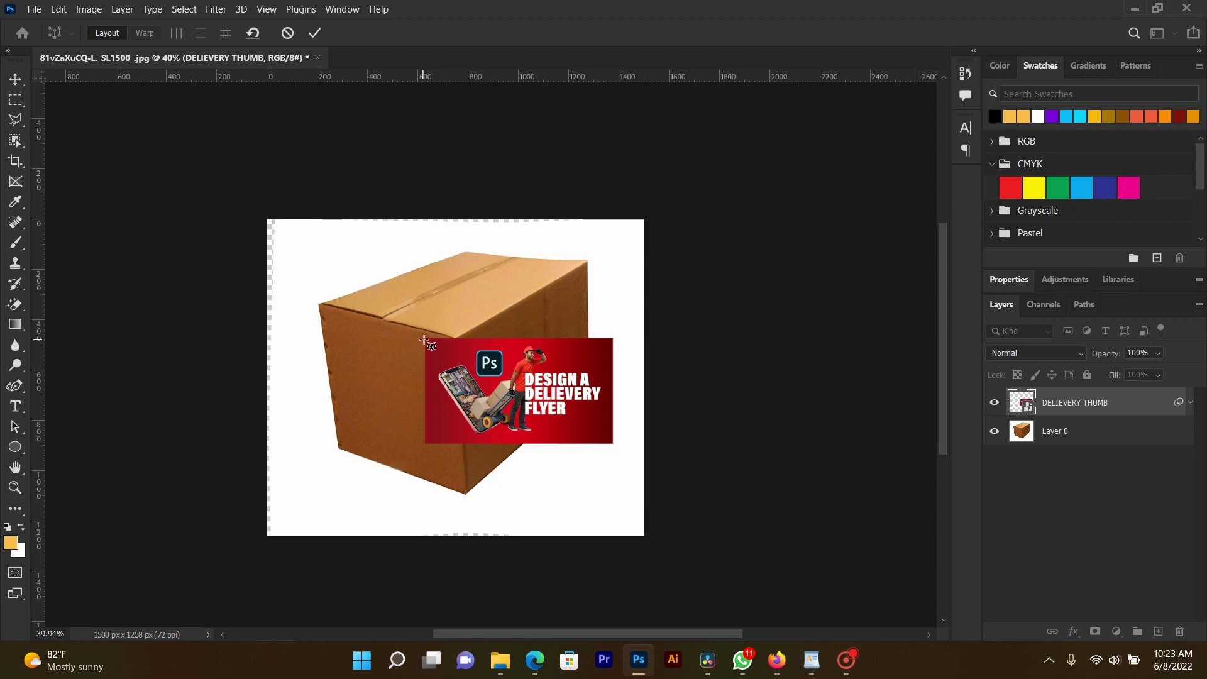
{"action": "left_click_drag", "start_coordinate": [423, 339], "coordinate": [500, 402]}
{"action": "left_click_drag", "start_coordinate": [500, 339], "coordinate": [612, 339]}
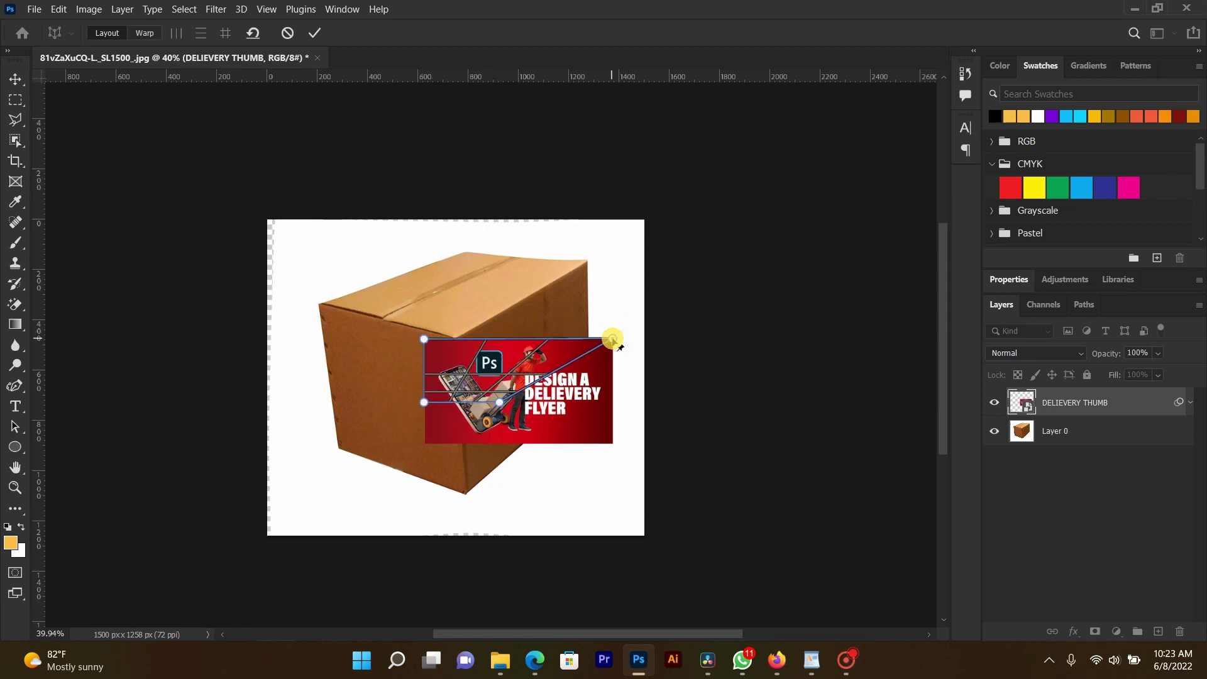
{"action": "mouse_move", "coordinate": [500, 402]}
{"action": "left_mouse_down"}
{"action": "mouse_move", "coordinate": [622, 436]}
{"action": "mouse_move", "coordinate": [612, 443]}
{"action": "left_mouse_up"}
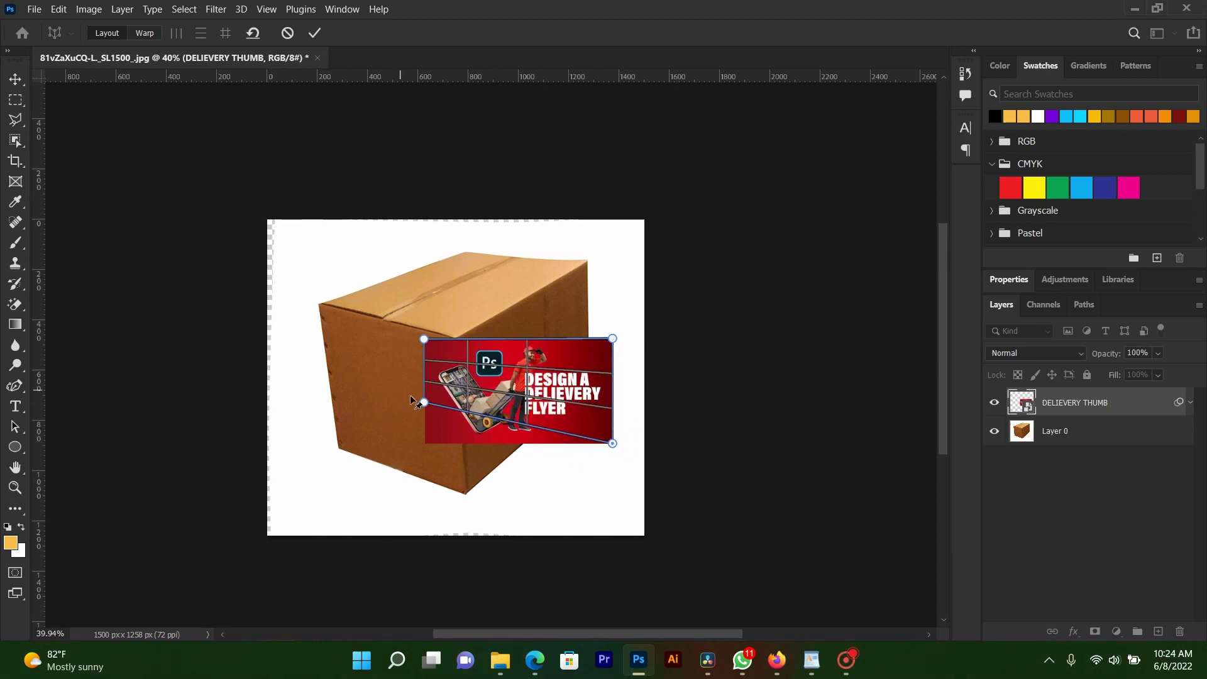
{"action": "left_click_drag", "start_coordinate": [417, 403], "coordinate": [430, 431]}
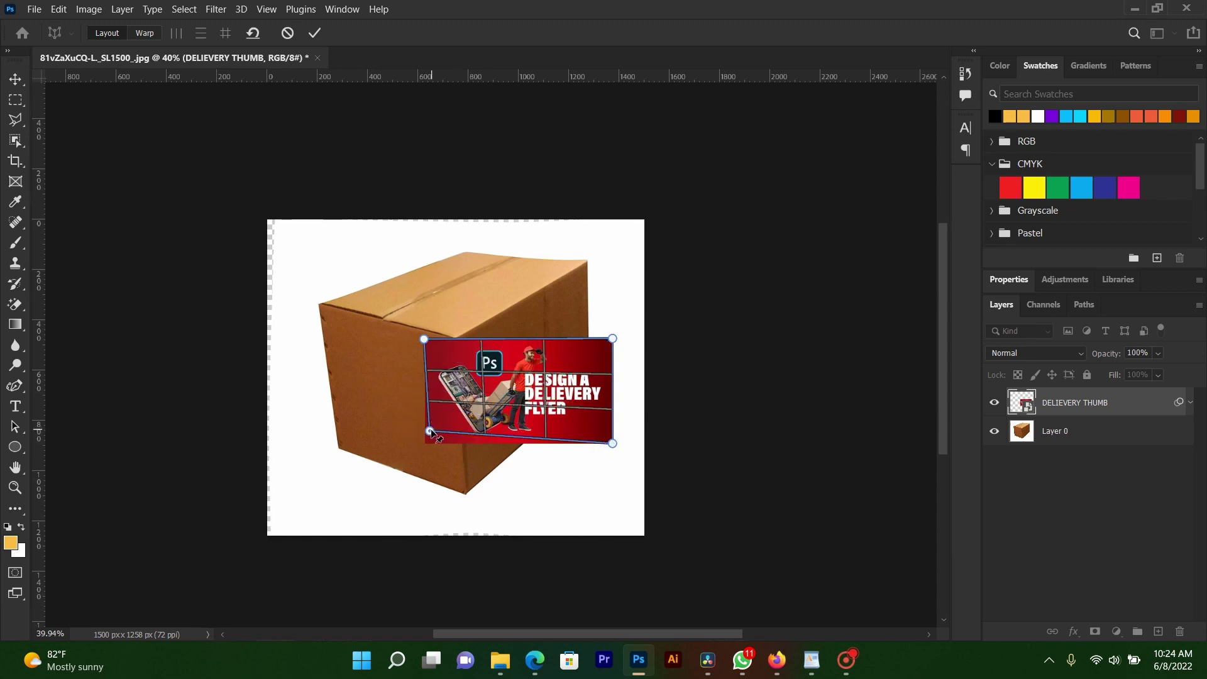
{"action": "left_click_drag", "start_coordinate": [430, 431], "coordinate": [424, 442]}
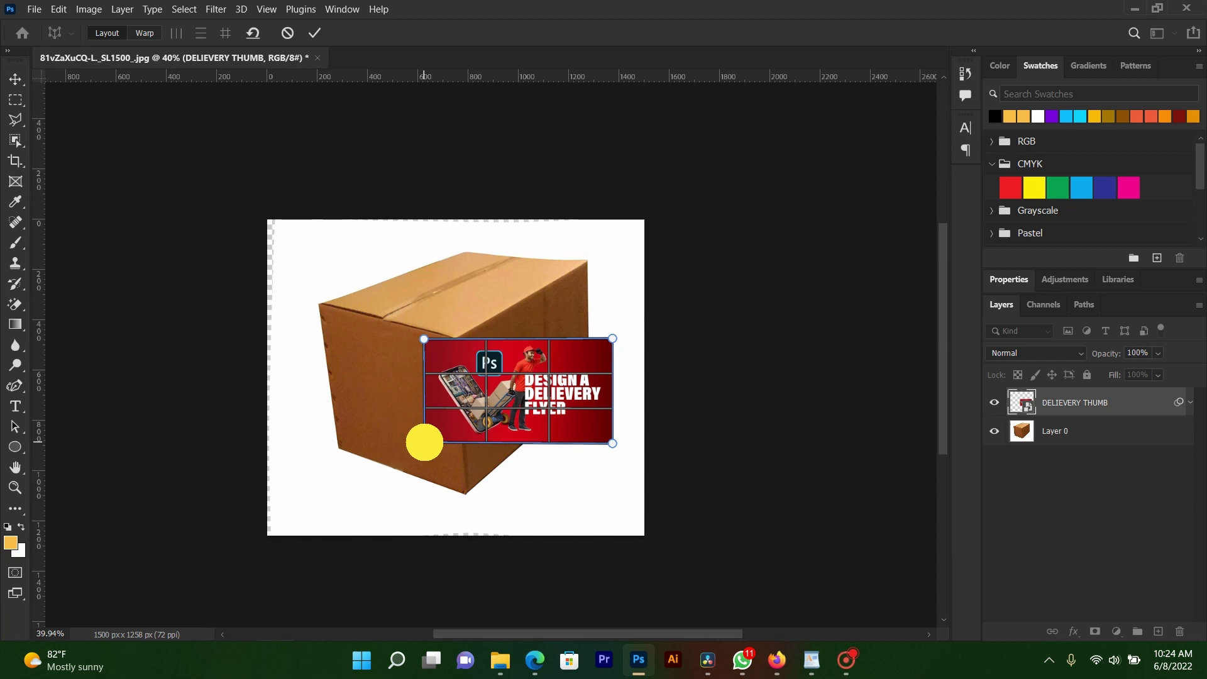
{"action": "left_click_drag", "start_coordinate": [424, 442], "coordinate": [424, 442]}
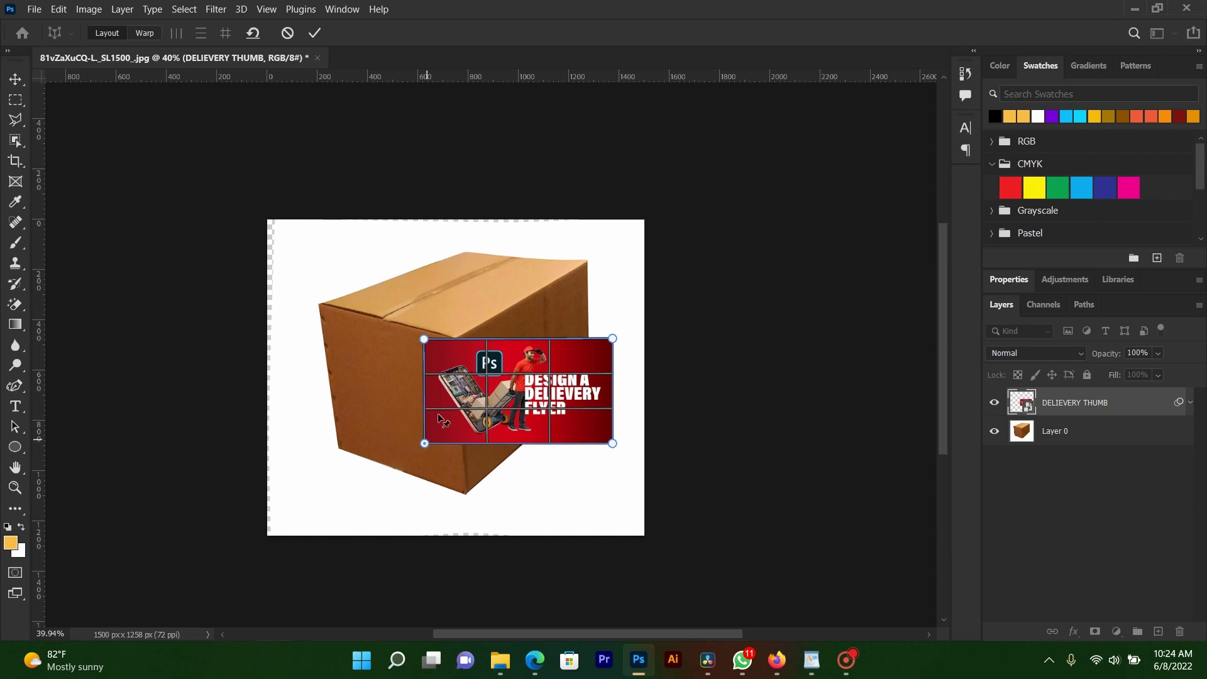
- Warp the flyer's corners onto the box's right side face
{"action": "left_click", "coordinate": [150, 32]}
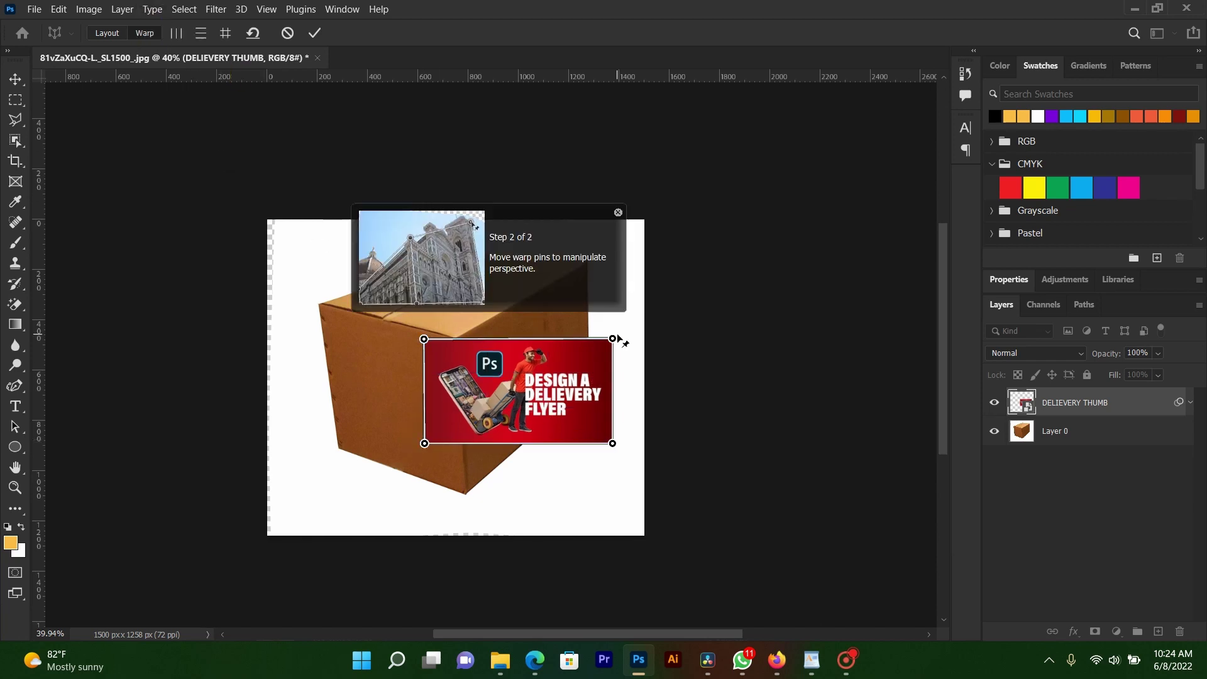
{"action": "left_click_drag", "start_coordinate": [613, 340], "coordinate": [581, 300]}
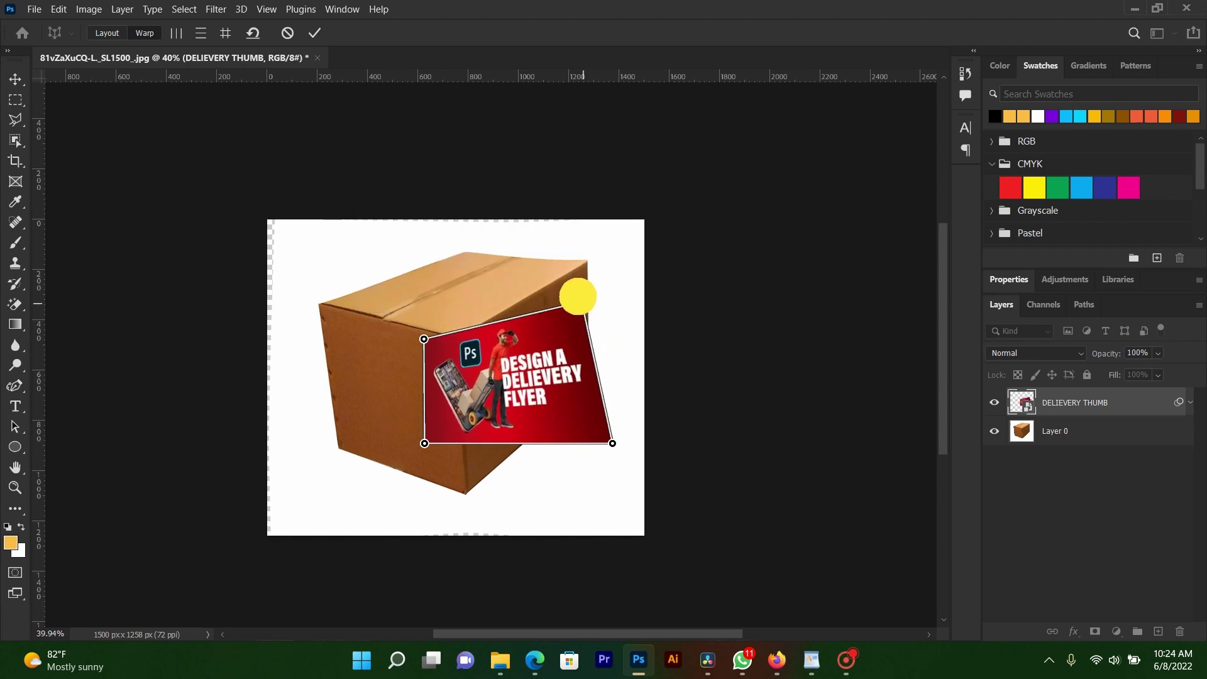
{"action": "left_click_drag", "start_coordinate": [613, 443], "coordinate": [576, 381]}
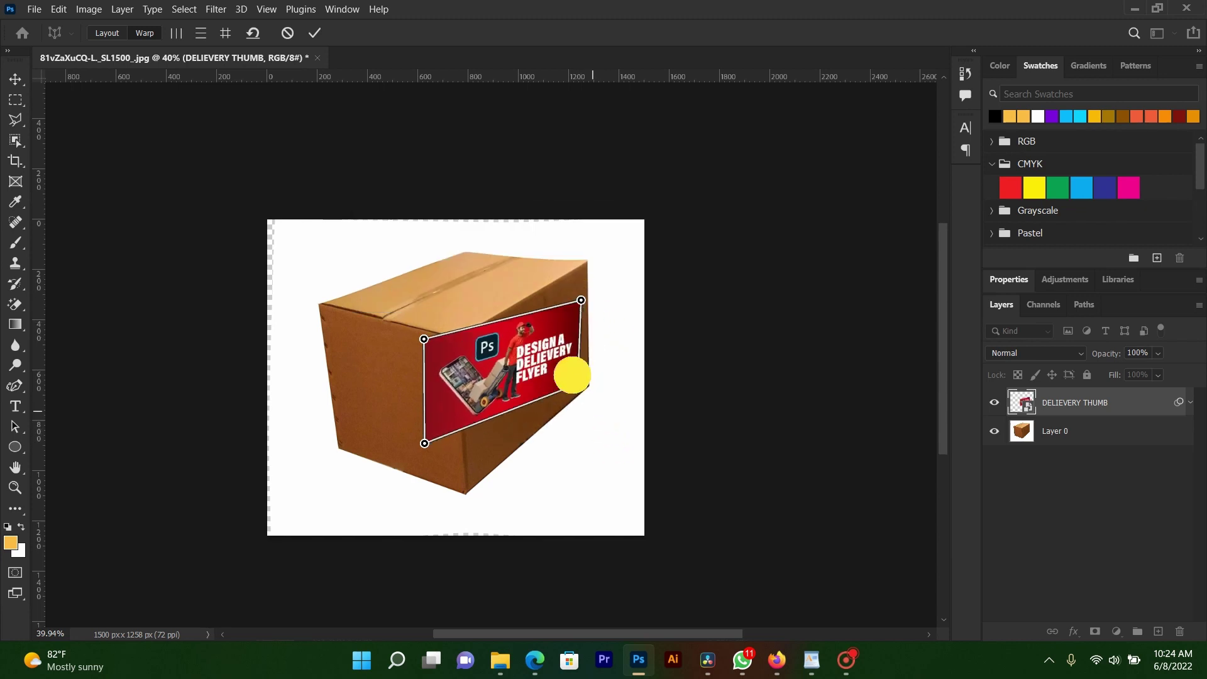
{"action": "mouse_move", "coordinate": [424, 339]}
{"action": "left_mouse_down"}
{"action": "mouse_move", "coordinate": [445, 357]}
{"action": "mouse_move", "coordinate": [462, 343]}
{"action": "left_mouse_up"}
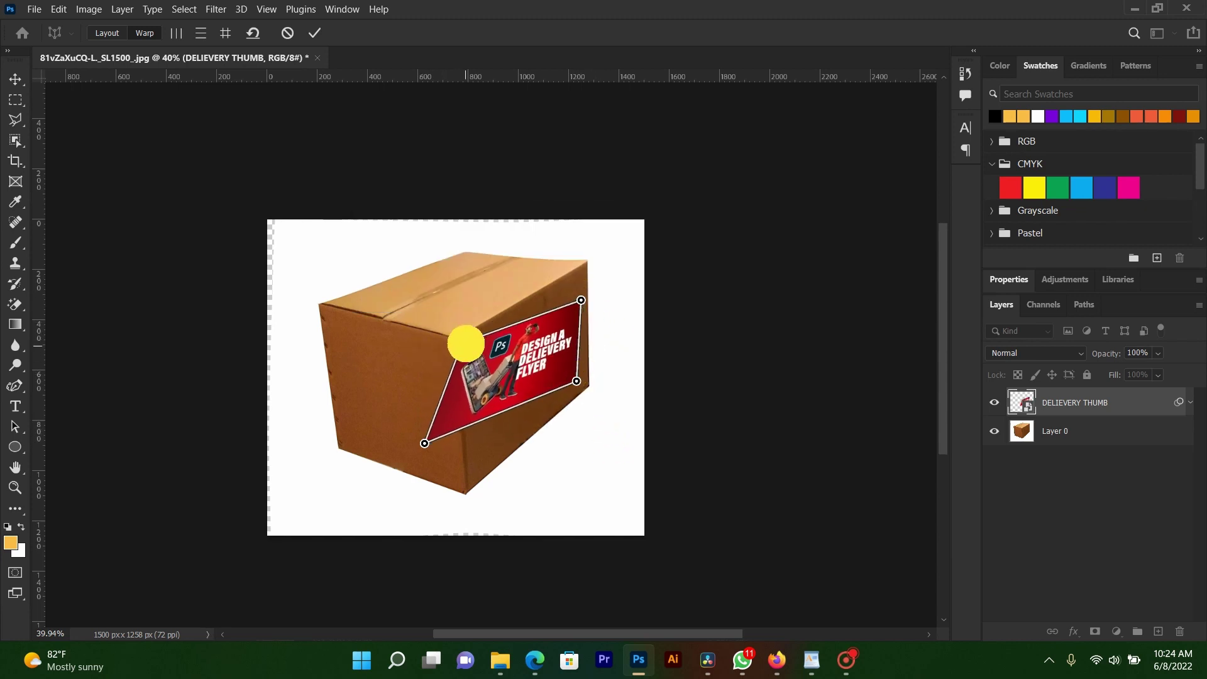
{"action": "left_click_drag", "start_coordinate": [424, 443], "coordinate": [478, 460]}
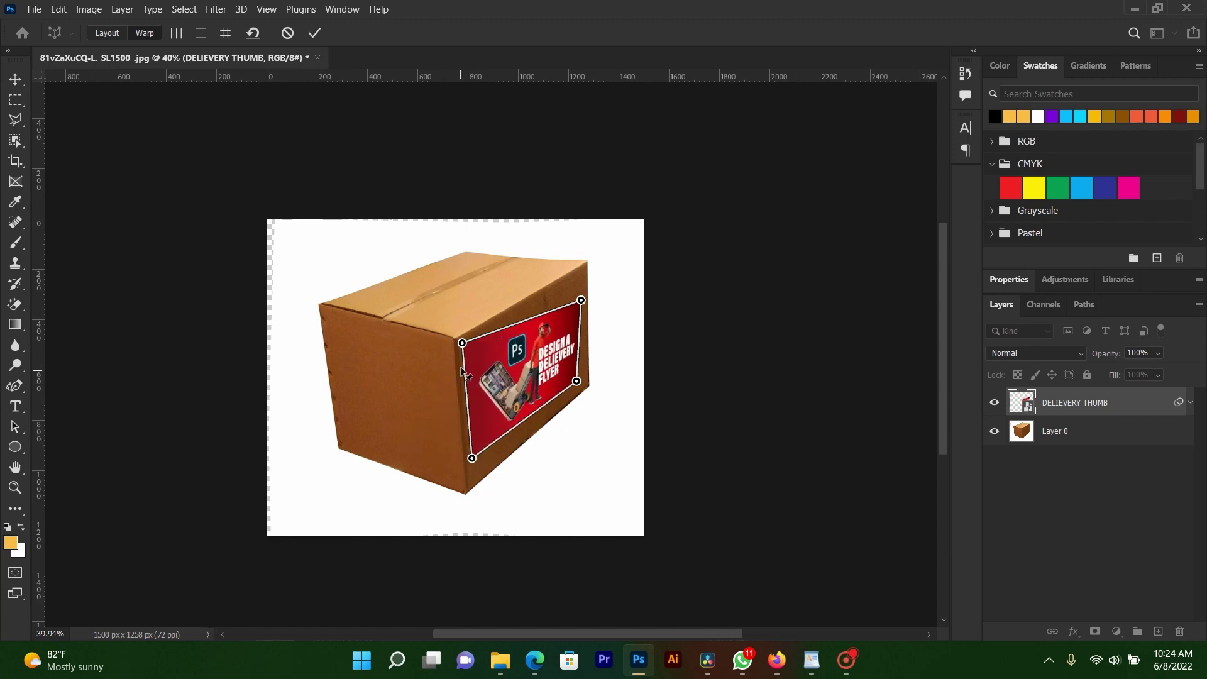
{"action": "left_click_drag", "start_coordinate": [462, 342], "coordinate": [468, 364]}
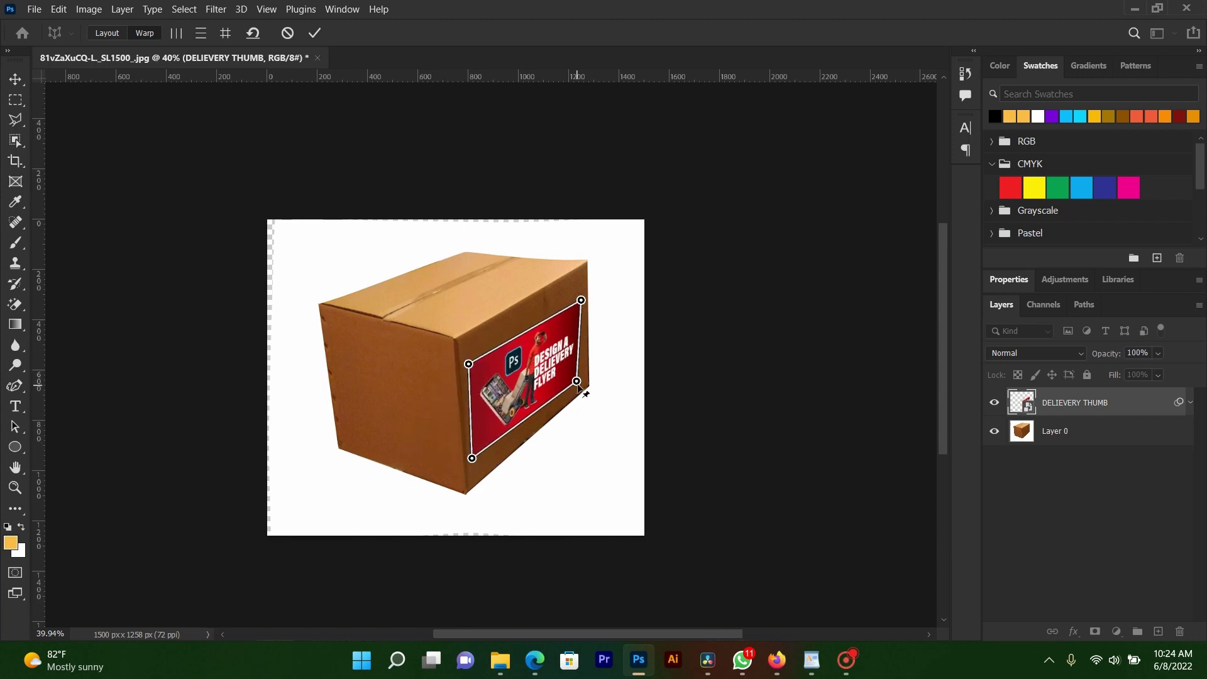
{"action": "left_click_drag", "start_coordinate": [577, 381], "coordinate": [581, 368]}
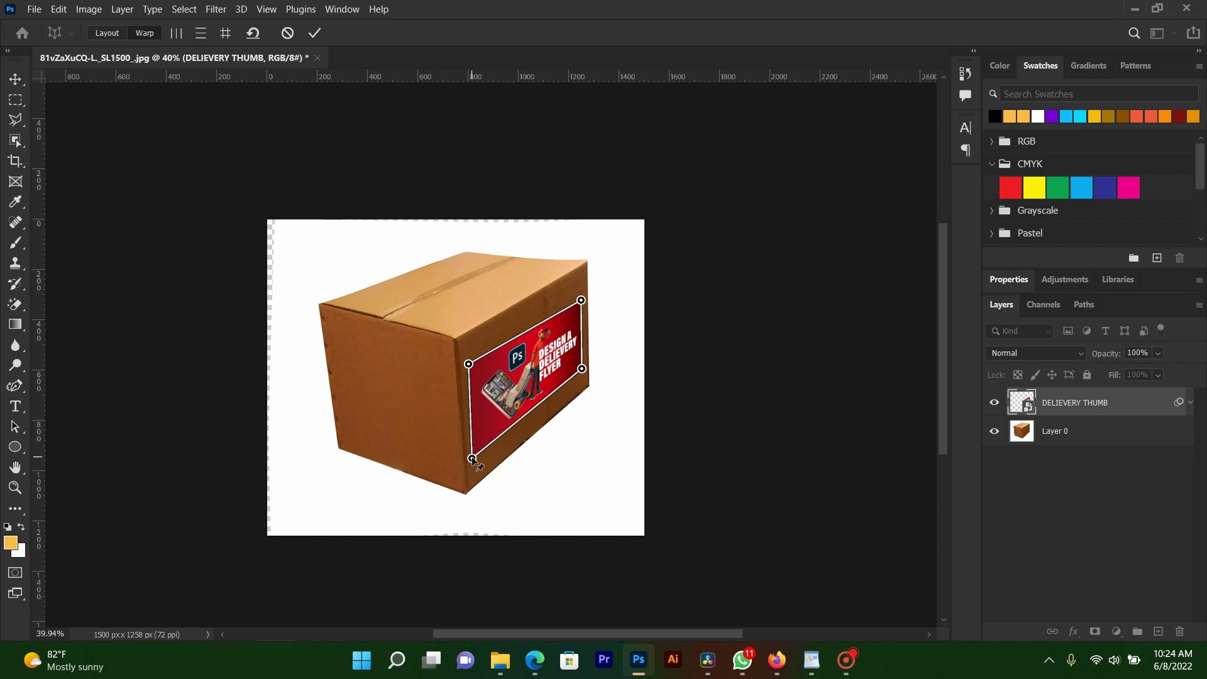
{"action": "left_click_drag", "start_coordinate": [472, 459], "coordinate": [474, 447]}
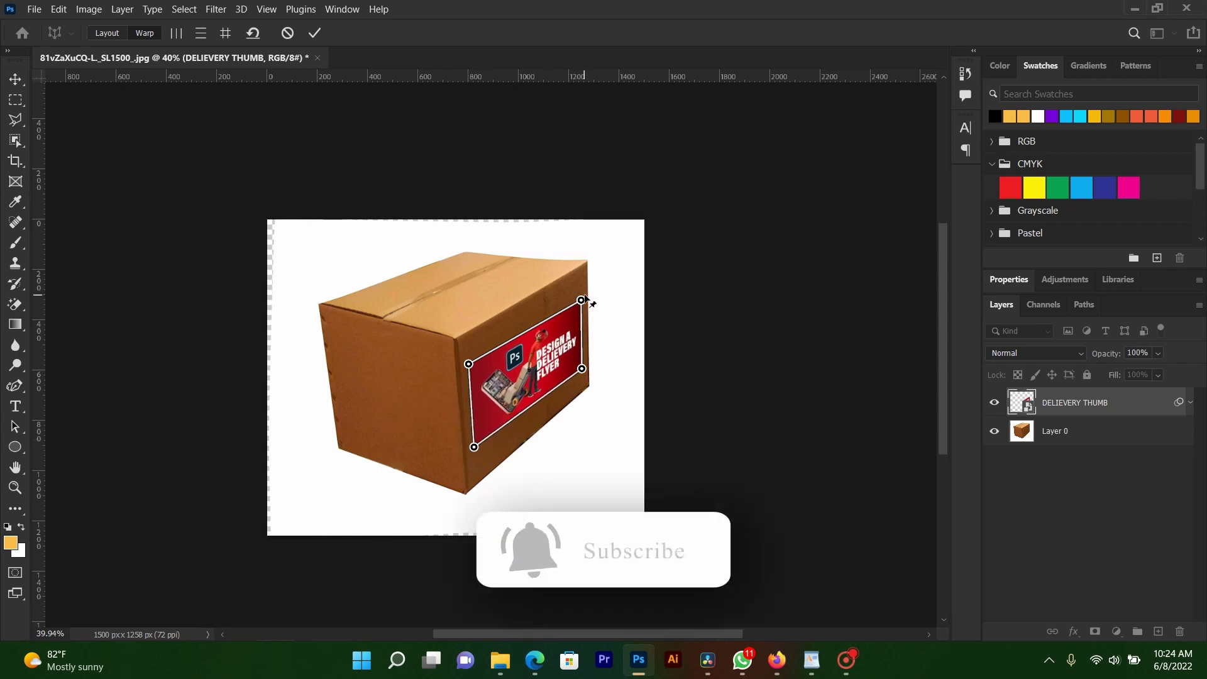
- Fine-tune the flyer's corner pins against the box side and commit the warp
{"action": "left_click_drag", "start_coordinate": [581, 299], "coordinate": [579, 295]}
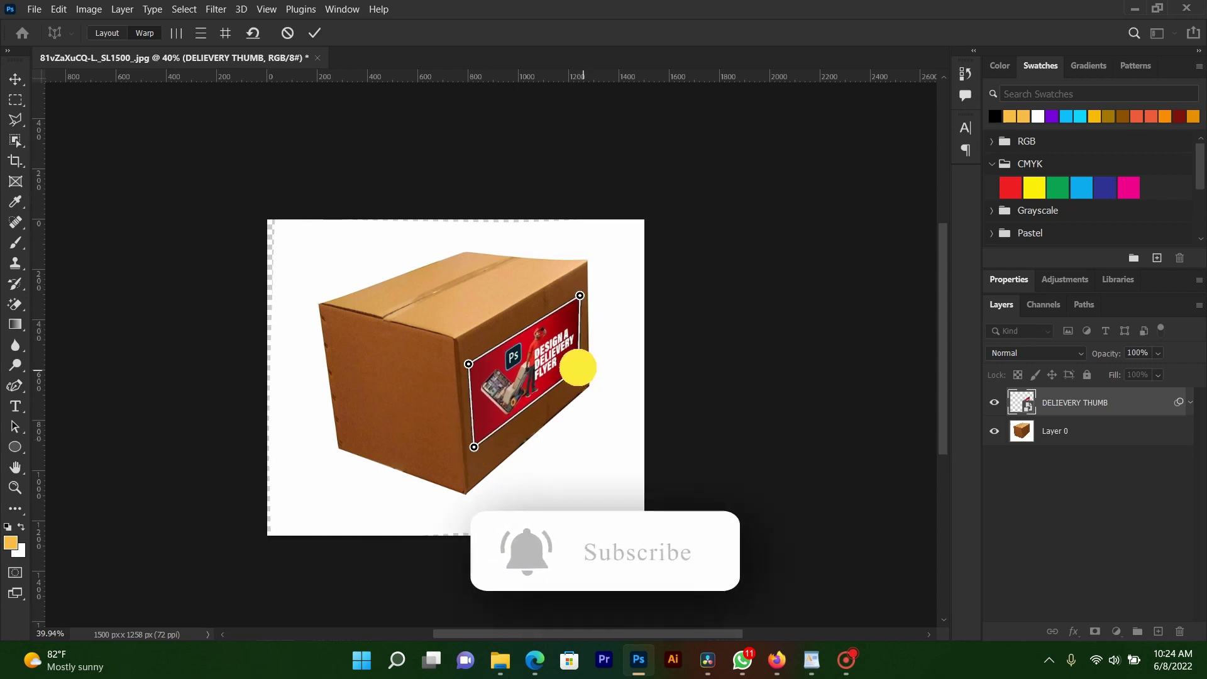
{"action": "left_click_drag", "start_coordinate": [577, 369], "coordinate": [578, 367]}
{"action": "left_click_drag", "start_coordinate": [474, 446], "coordinate": [476, 444]}
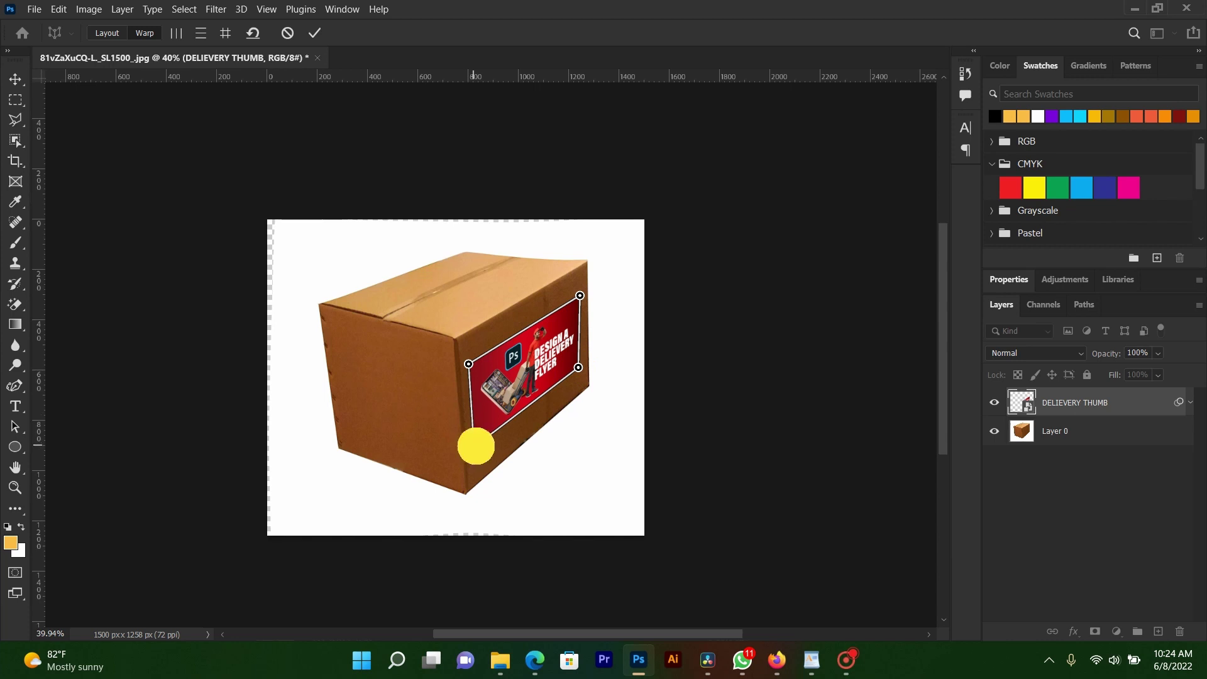
{"action": "left_click_drag", "start_coordinate": [468, 364], "coordinate": [470, 359]}
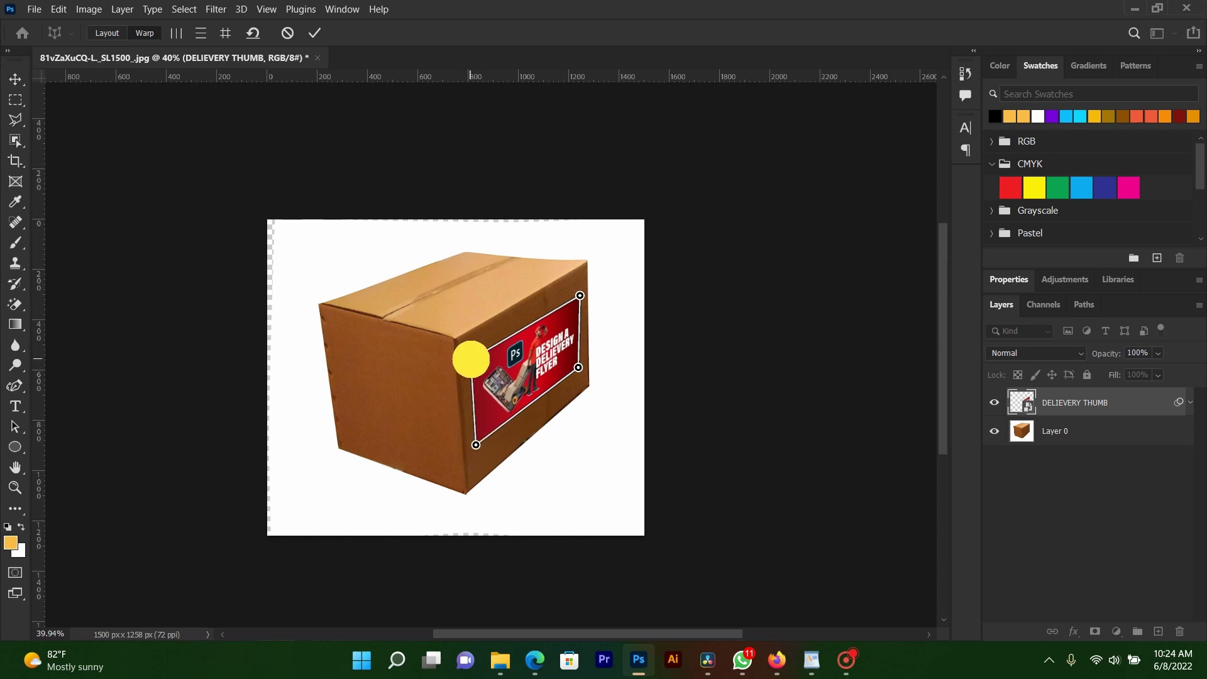
{"action": "left_click_drag", "start_coordinate": [580, 295], "coordinate": [576, 295]}
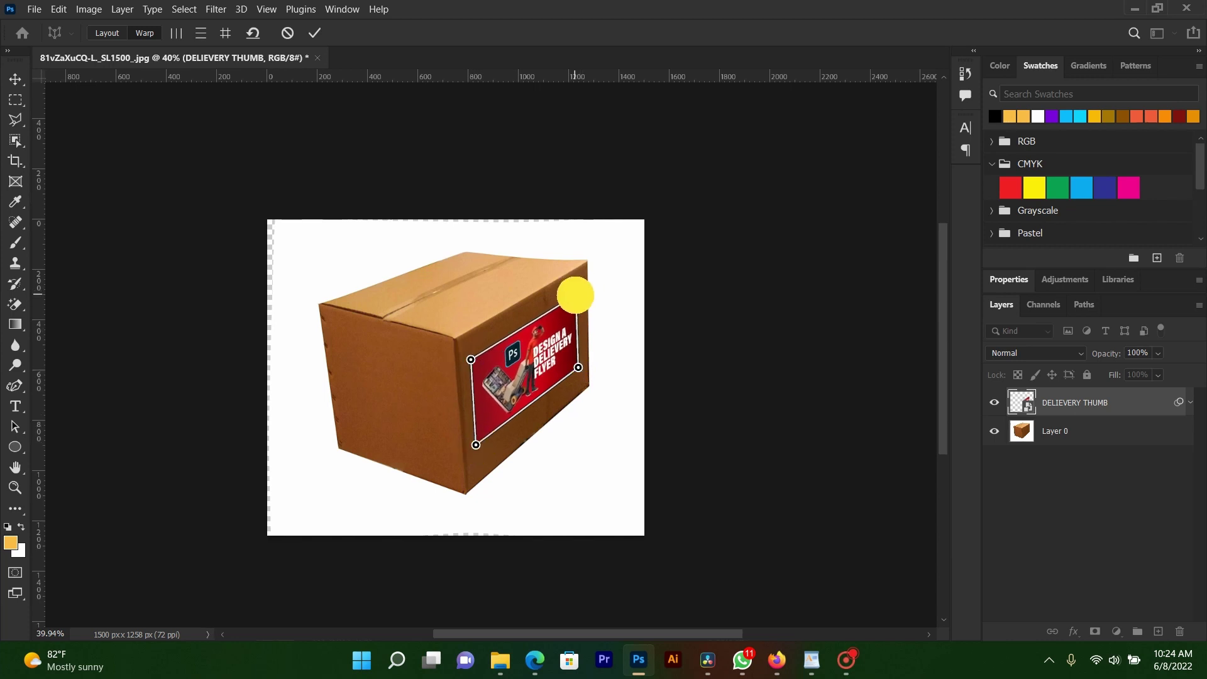
{"action": "left_click_drag", "start_coordinate": [578, 367], "coordinate": [579, 369]}
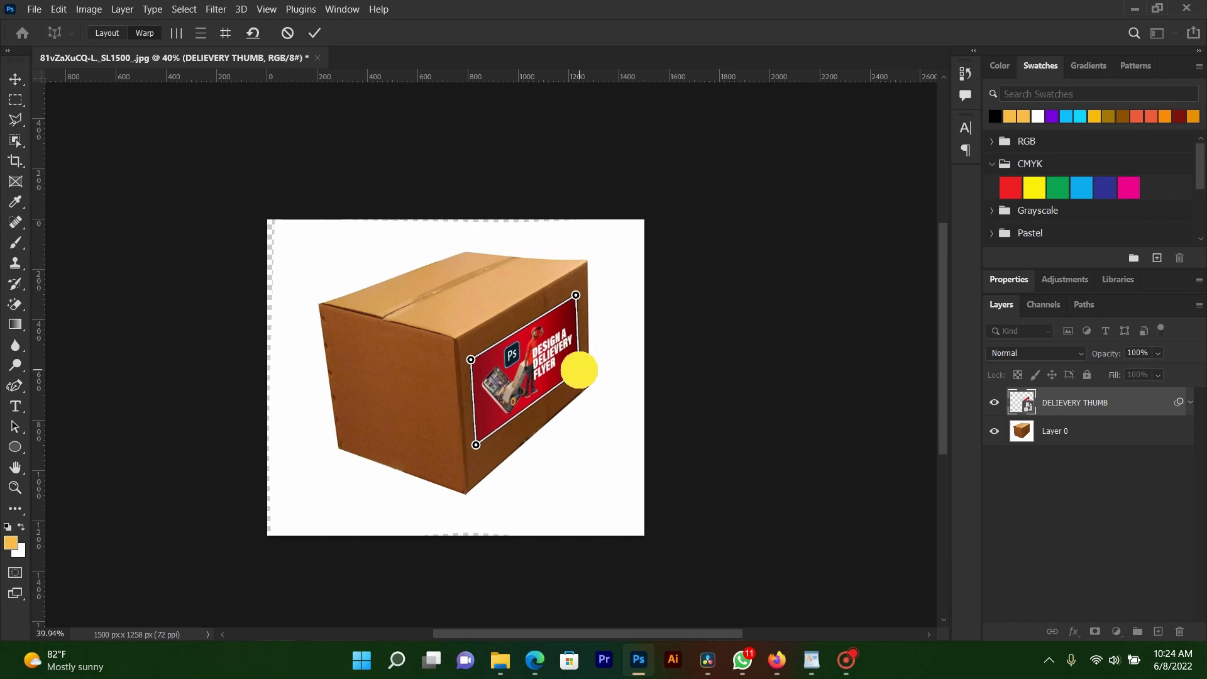
{"action": "left_click_drag", "start_coordinate": [476, 445], "coordinate": [478, 441]}
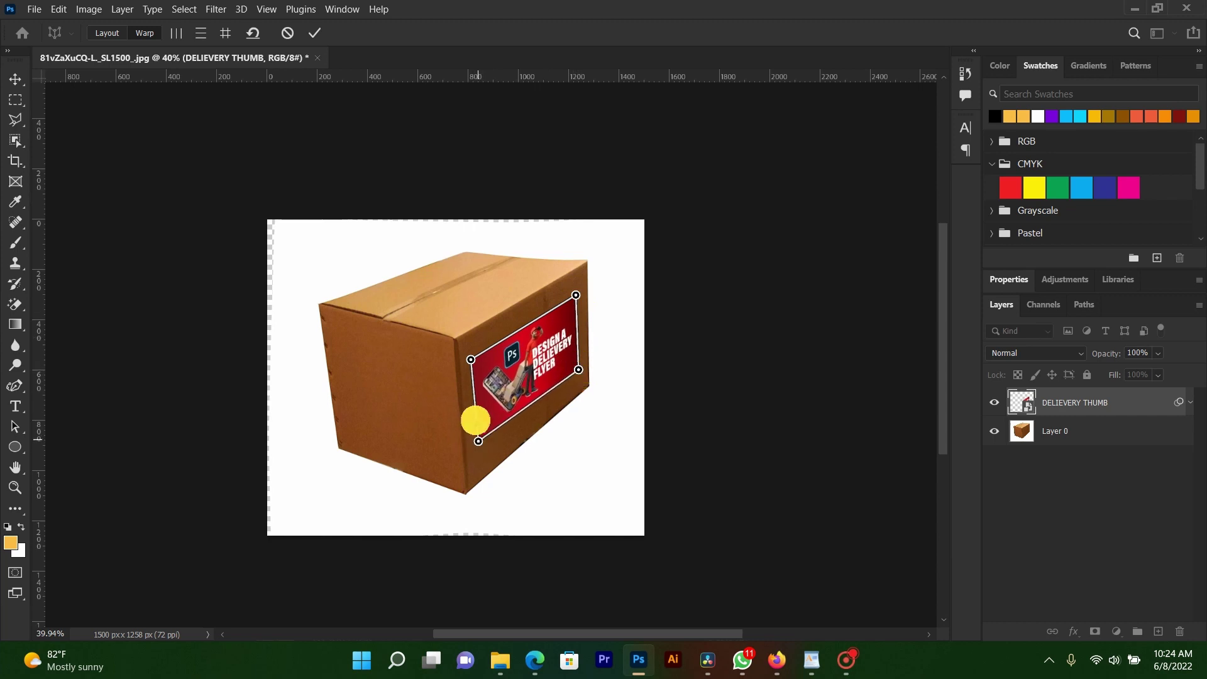
{"action": "left_click_drag", "start_coordinate": [471, 359], "coordinate": [476, 351]}
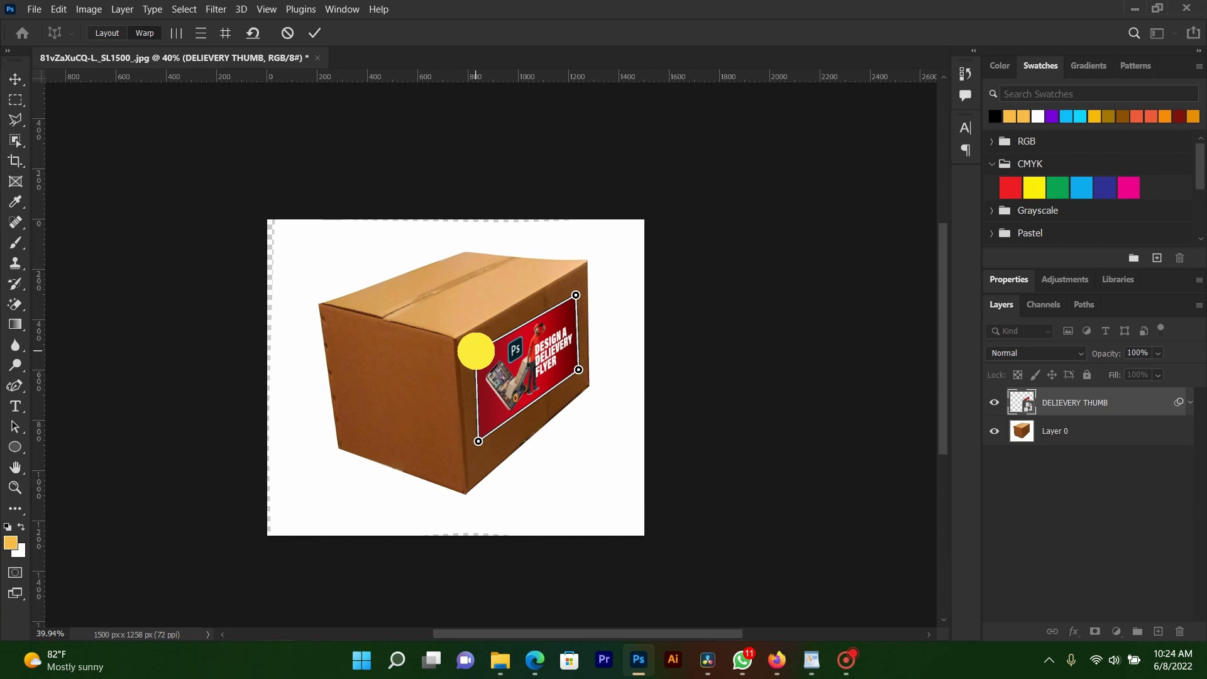
{"action": "left_click", "coordinate": [325, 34]}
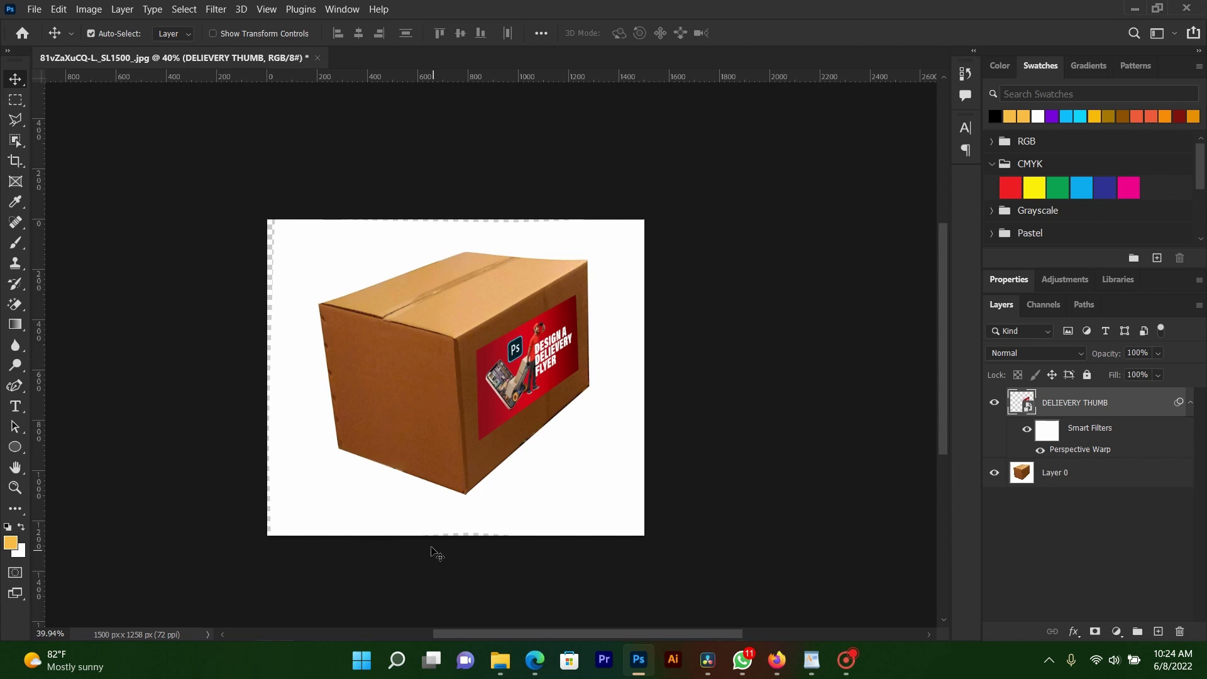
- Bring up File Explorer and show the Downloads folder
{"action": "left_click", "coordinate": [500, 657]}
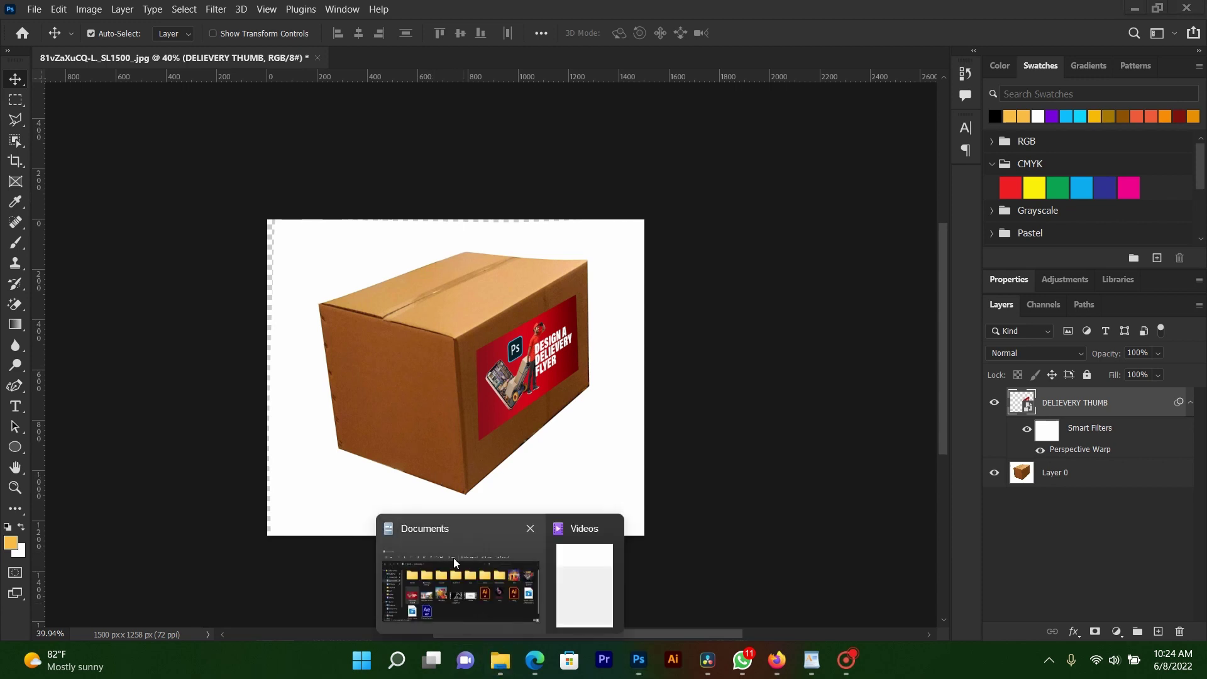
{"action": "left_click", "coordinate": [452, 616]}
{"action": "left_click", "coordinate": [159, 235]}
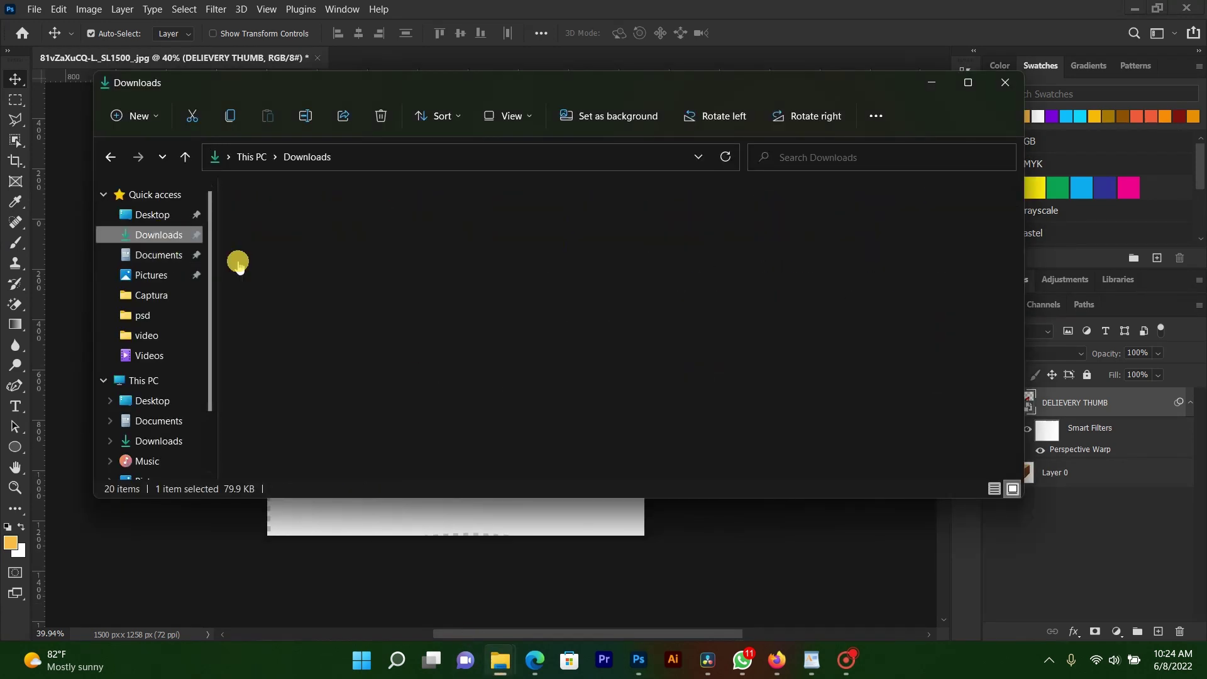
- Find the mg-logo image in Downloads and drag it onto the Photoshop box canvas
{"action": "scroll", "coordinate": [628, 389], "scroll_direction": "down", "scroll_amount": 5}
{"action": "scroll", "coordinate": [639, 388], "scroll_direction": "down", "scroll_amount": 5}
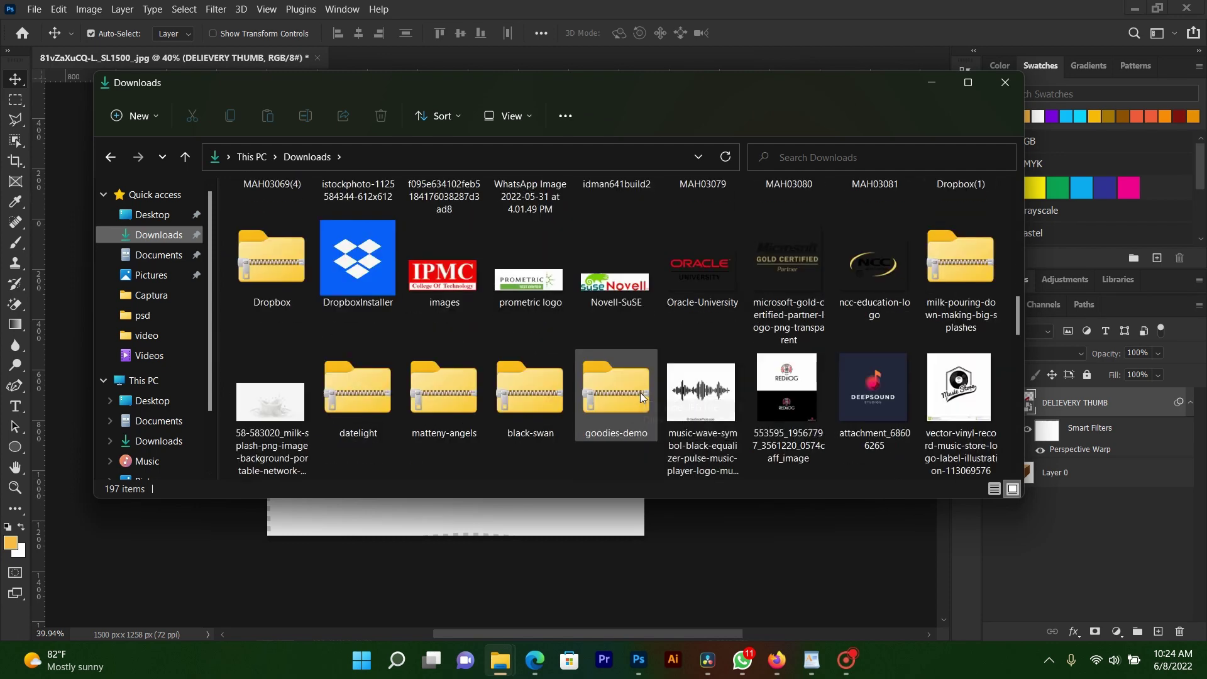
{"action": "scroll", "coordinate": [640, 391], "scroll_direction": "down", "scroll_amount": 2}
{"action": "scroll", "coordinate": [640, 392], "scroll_direction": "down", "scroll_amount": 2}
{"action": "scroll", "coordinate": [640, 392], "scroll_direction": "down", "scroll_amount": 3}
{"action": "scroll", "coordinate": [640, 392], "scroll_direction": "down", "scroll_amount": 2}
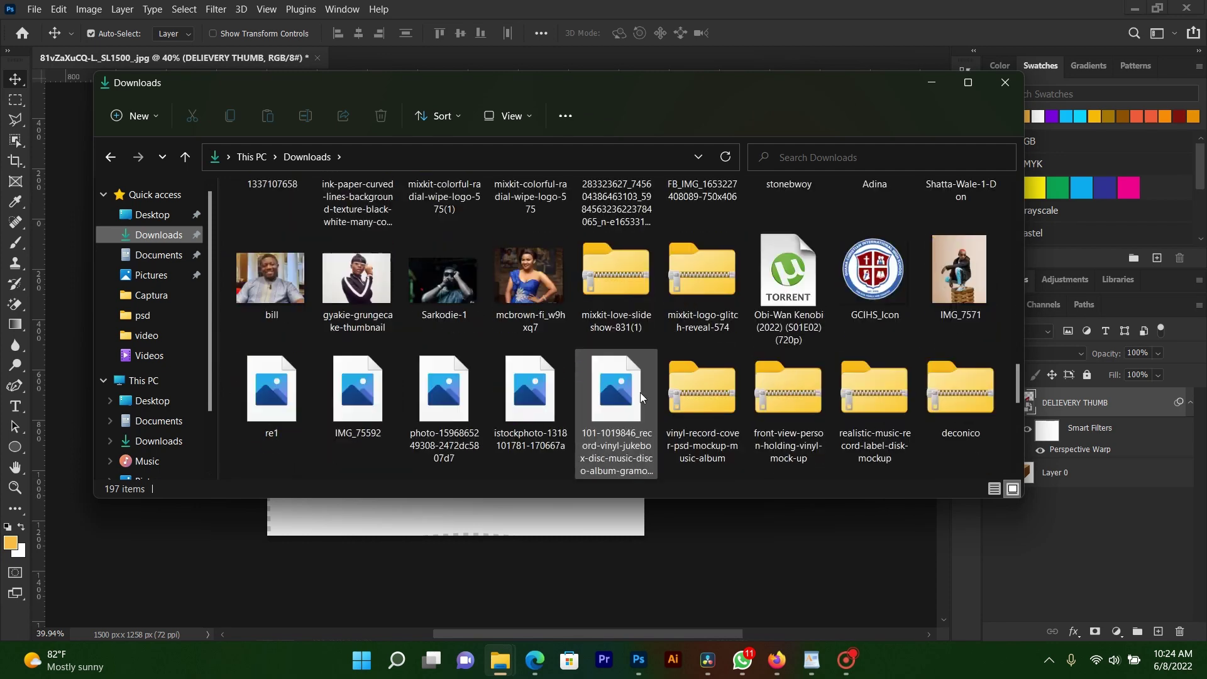
{"action": "scroll", "coordinate": [640, 392], "scroll_direction": "down", "scroll_amount": 3}
{"action": "scroll", "coordinate": [640, 392], "scroll_direction": "down", "scroll_amount": 3}
{"action": "scroll", "coordinate": [639, 396], "scroll_direction": "down", "scroll_amount": 4}
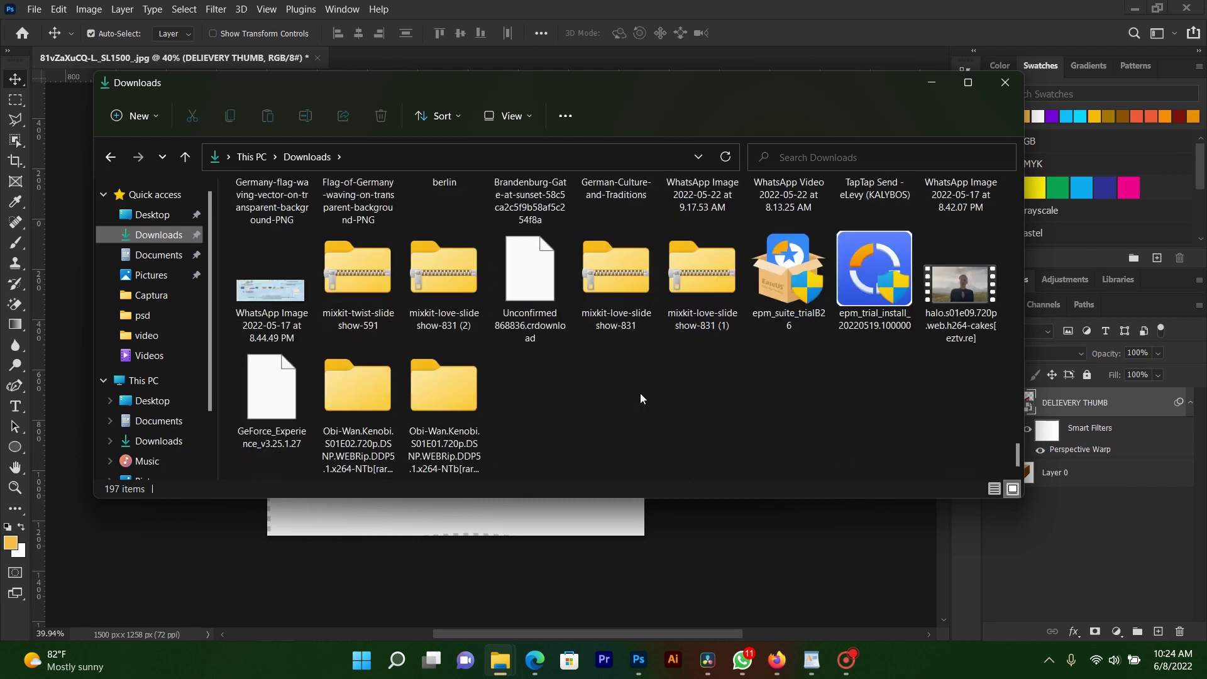
{"action": "scroll", "coordinate": [639, 396], "scroll_direction": "up", "scroll_amount": 7}
{"action": "scroll", "coordinate": [640, 396], "scroll_direction": "up", "scroll_amount": 4}
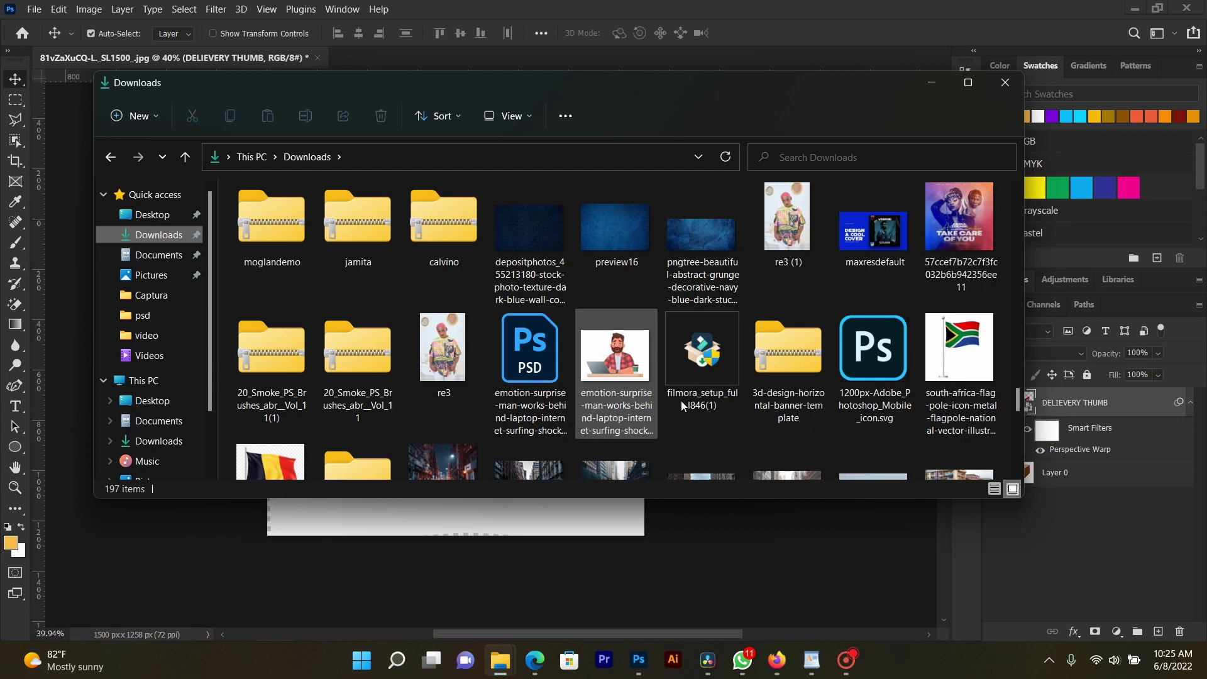
{"action": "scroll", "coordinate": [680, 401], "scroll_direction": "up", "scroll_amount": 10}
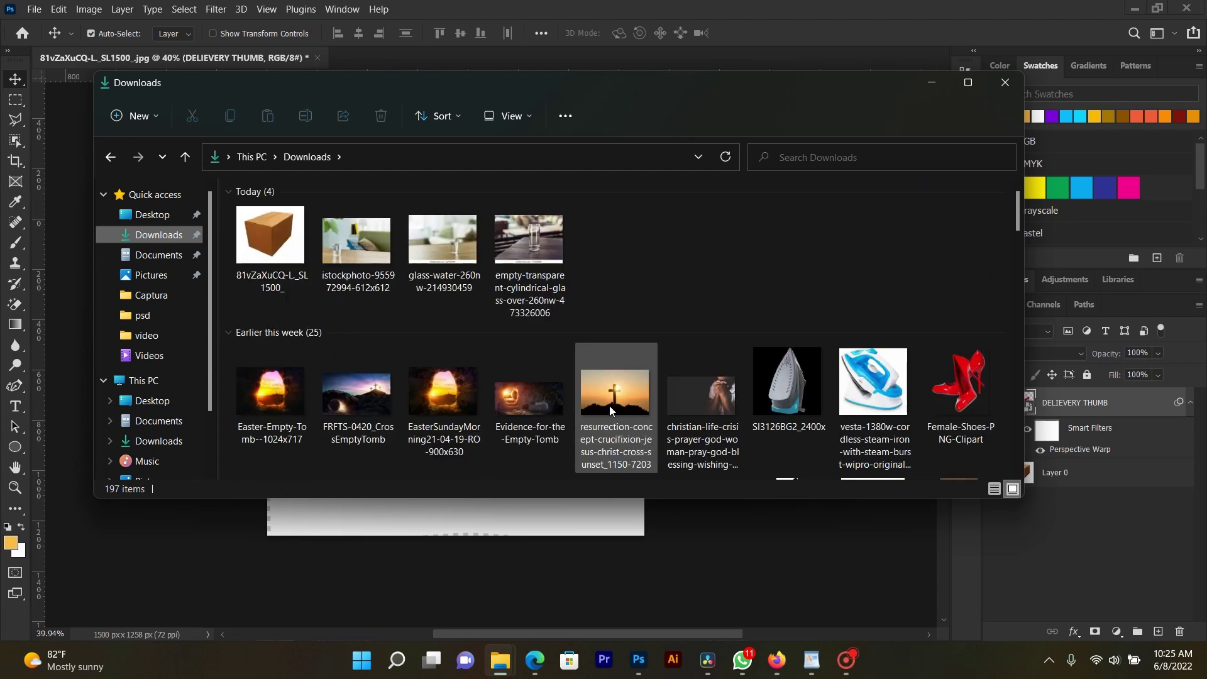
{"action": "scroll", "coordinate": [610, 410], "scroll_direction": "down", "scroll_amount": 4}
{"action": "scroll", "coordinate": [610, 410], "scroll_direction": "down", "scroll_amount": 4}
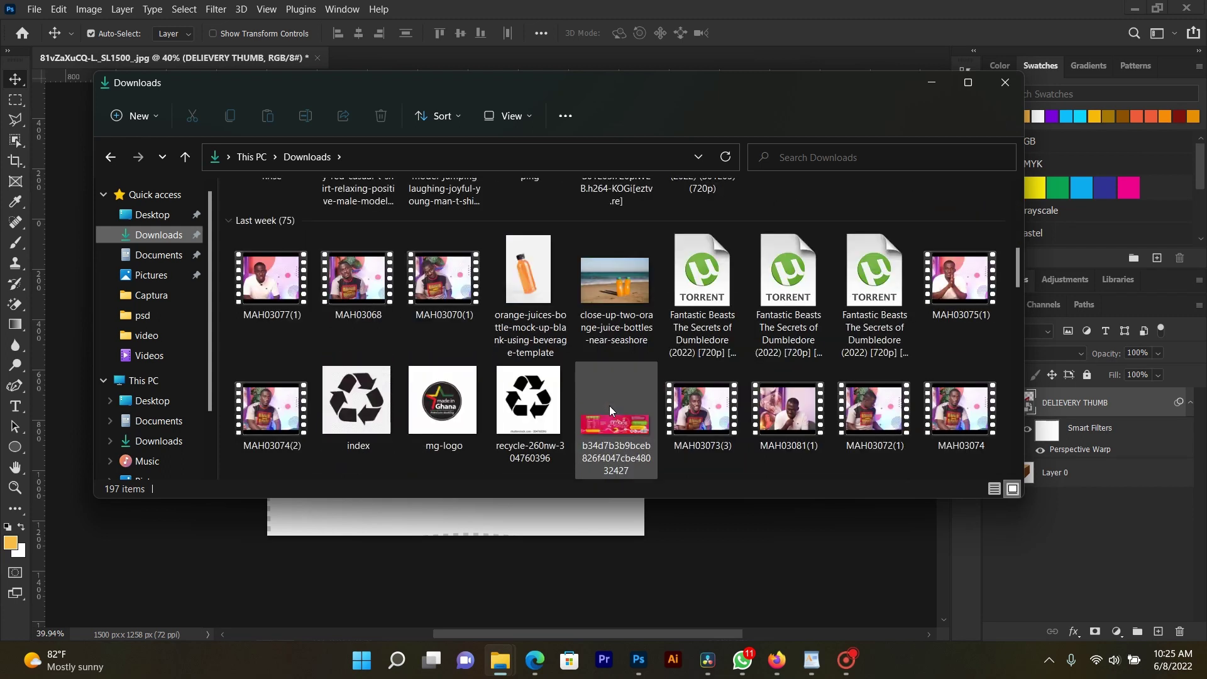
{"action": "scroll", "coordinate": [610, 409], "scroll_direction": "down", "scroll_amount": 2}
{"action": "scroll", "coordinate": [610, 410], "scroll_direction": "down", "scroll_amount": 4}
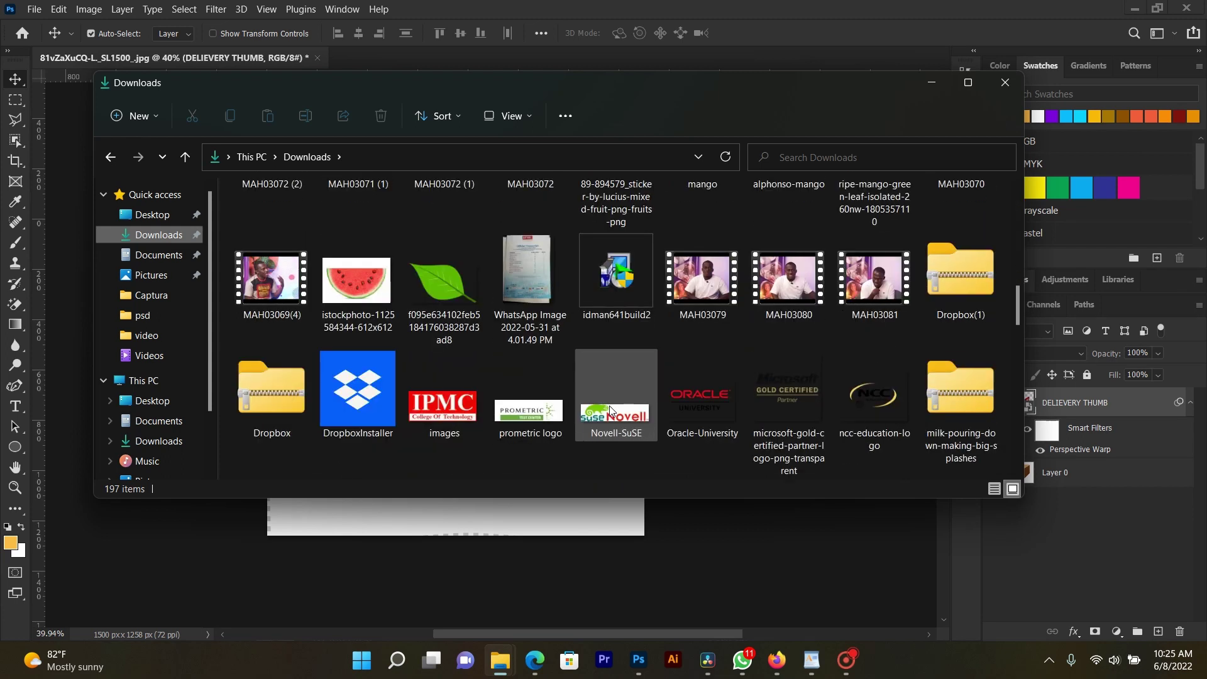
{"action": "scroll", "coordinate": [609, 405], "scroll_direction": "down", "scroll_amount": 4}
{"action": "scroll", "coordinate": [609, 405], "scroll_direction": "down", "scroll_amount": 2}
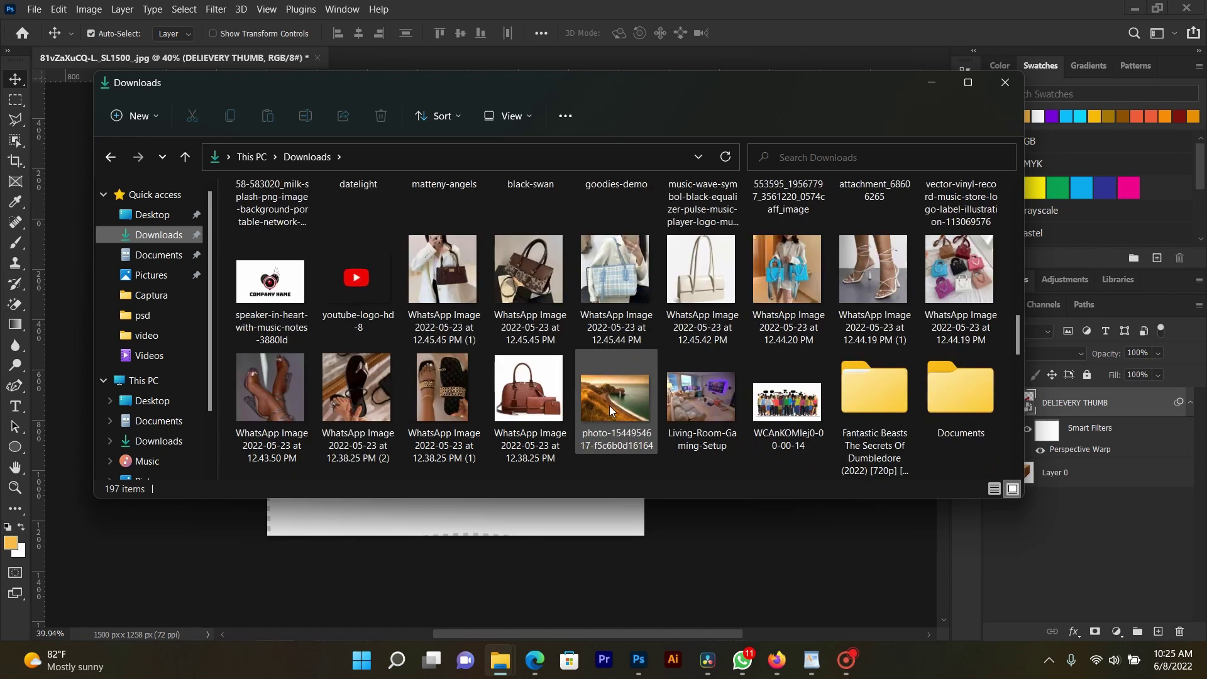
{"action": "scroll", "coordinate": [609, 405], "scroll_direction": "down", "scroll_amount": 2}
{"action": "scroll", "coordinate": [609, 405], "scroll_direction": "down", "scroll_amount": 3}
{"action": "scroll", "coordinate": [609, 406], "scroll_direction": "down", "scroll_amount": 2}
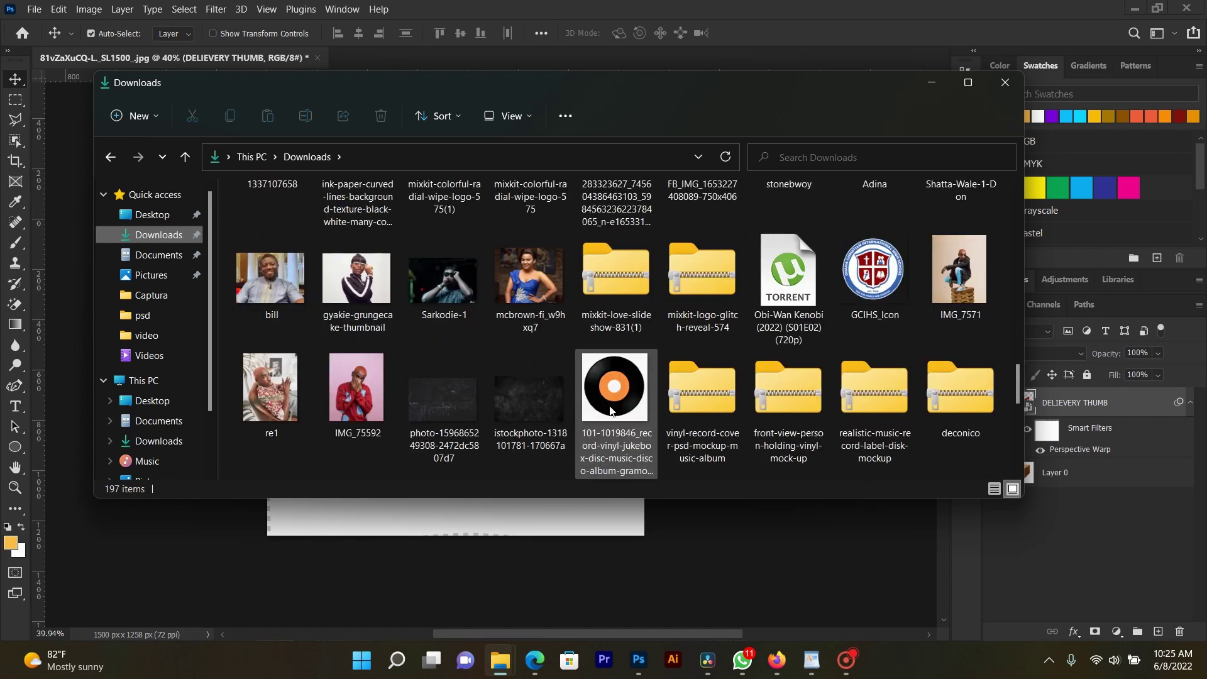
{"action": "scroll", "coordinate": [609, 409], "scroll_direction": "down", "scroll_amount": 3}
{"action": "scroll", "coordinate": [609, 408], "scroll_direction": "down", "scroll_amount": 2}
{"action": "scroll", "coordinate": [609, 409], "scroll_direction": "down", "scroll_amount": 2}
{"action": "scroll", "coordinate": [609, 409], "scroll_direction": "down", "scroll_amount": 2}
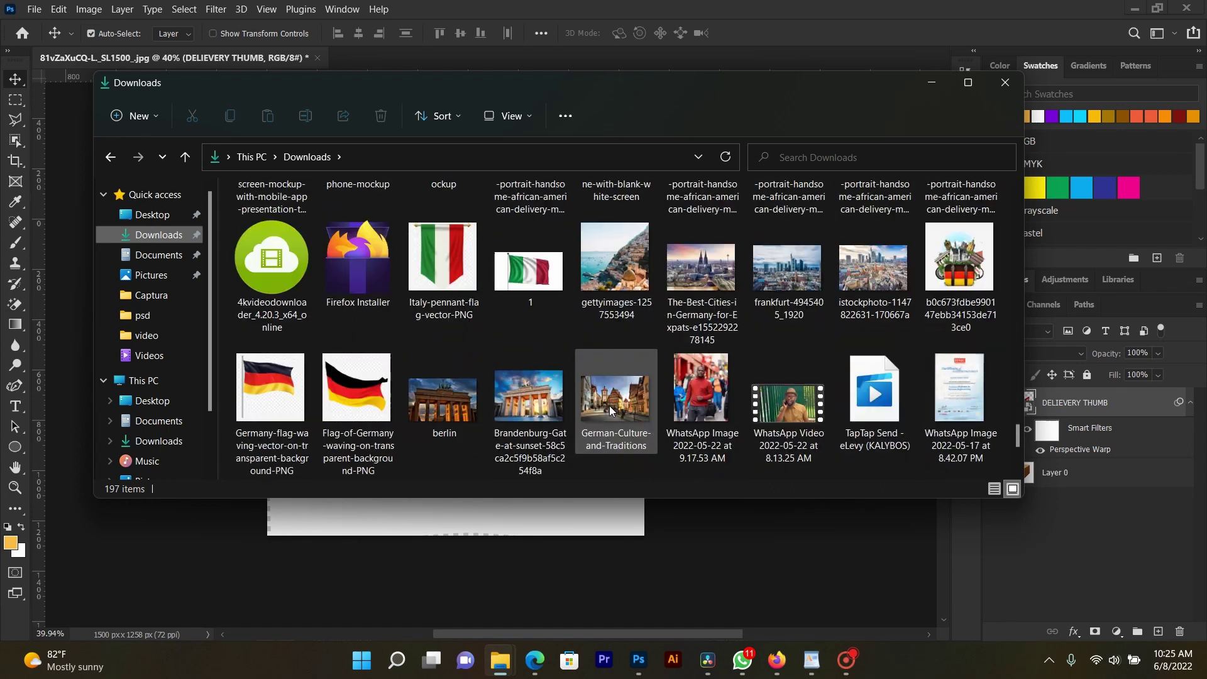
{"action": "scroll", "coordinate": [609, 406], "scroll_direction": "down", "scroll_amount": 2}
{"action": "scroll", "coordinate": [609, 405], "scroll_direction": "down", "scroll_amount": 4}
{"action": "scroll", "coordinate": [609, 405], "scroll_direction": "up", "scroll_amount": 8}
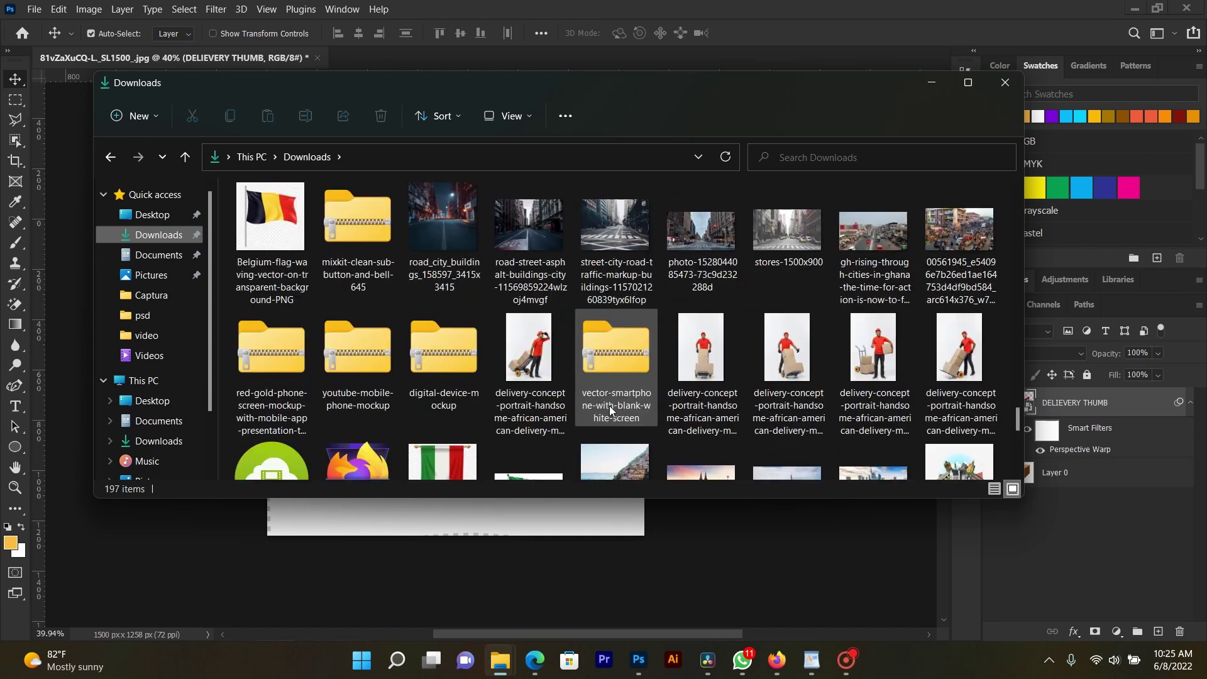
{"action": "scroll", "coordinate": [609, 405], "scroll_direction": "up", "scroll_amount": 5}
{"action": "scroll", "coordinate": [609, 406], "scroll_direction": "up", "scroll_amount": 8}
{"action": "scroll", "coordinate": [609, 406], "scroll_direction": "down", "scroll_amount": 3}
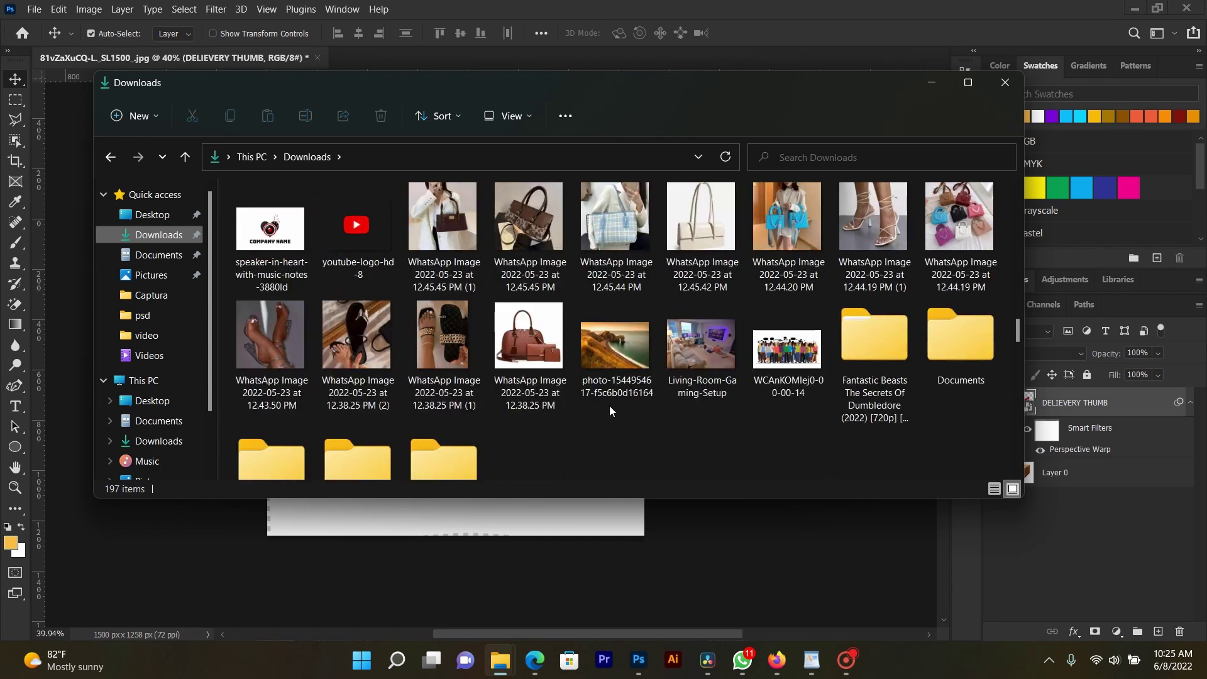
{"action": "scroll", "coordinate": [609, 406], "scroll_direction": "up", "scroll_amount": 2}
{"action": "scroll", "coordinate": [609, 406], "scroll_direction": "up", "scroll_amount": 5}
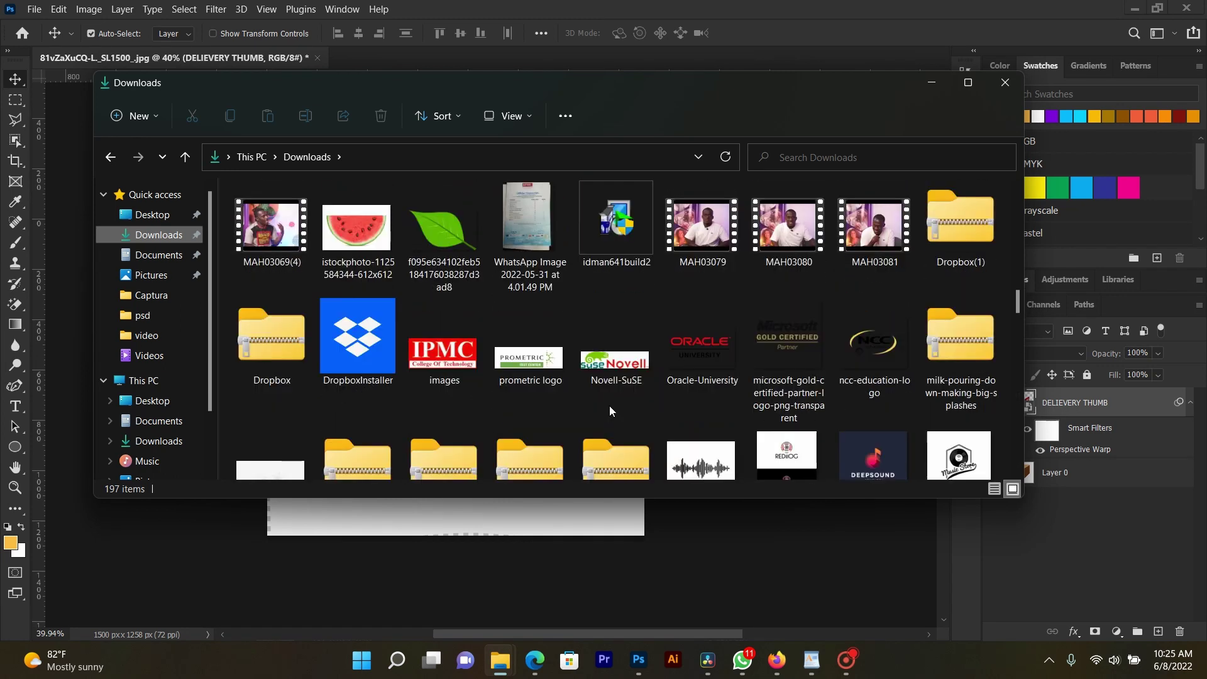
{"action": "scroll", "coordinate": [609, 412], "scroll_direction": "up", "scroll_amount": 2}
{"action": "scroll", "coordinate": [609, 412], "scroll_direction": "up", "scroll_amount": 3}
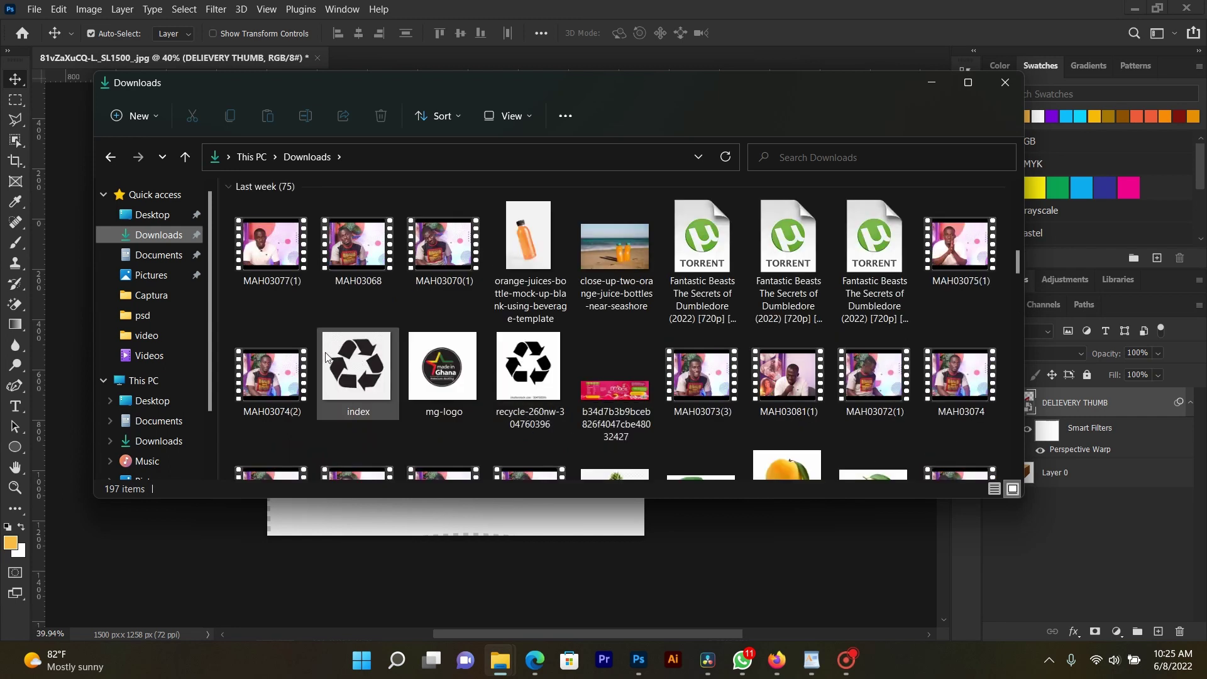
{"action": "left_click_drag", "start_coordinate": [440, 367], "coordinate": [377, 538]}
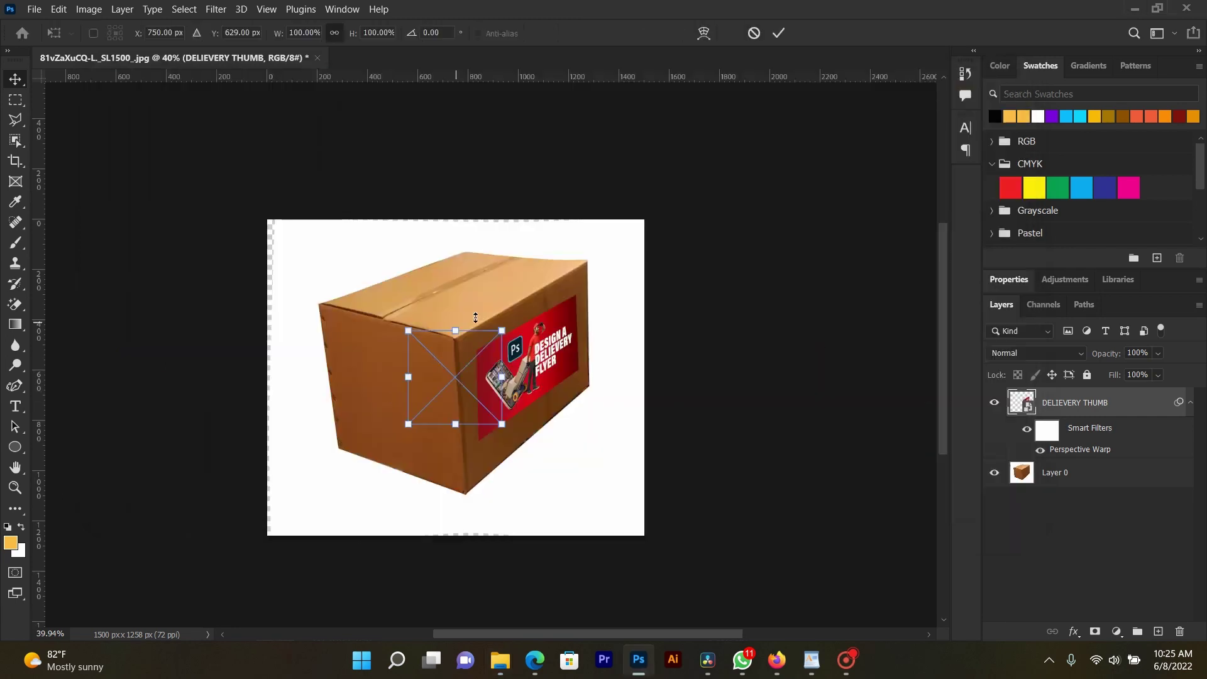
- Place mg-logo, Magic-Erase its white background after rasterizing, and move it to the box's lower front
{"action": "key", "text": "Return"}
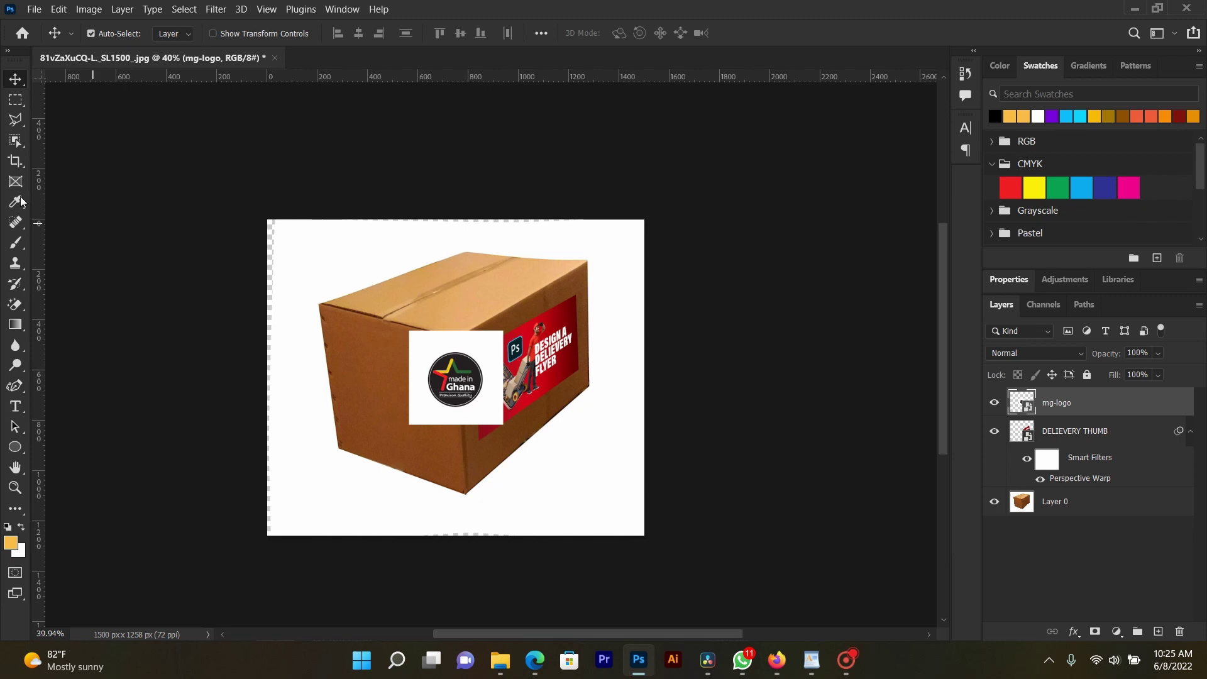
{"action": "left_click", "coordinate": [15, 304]}
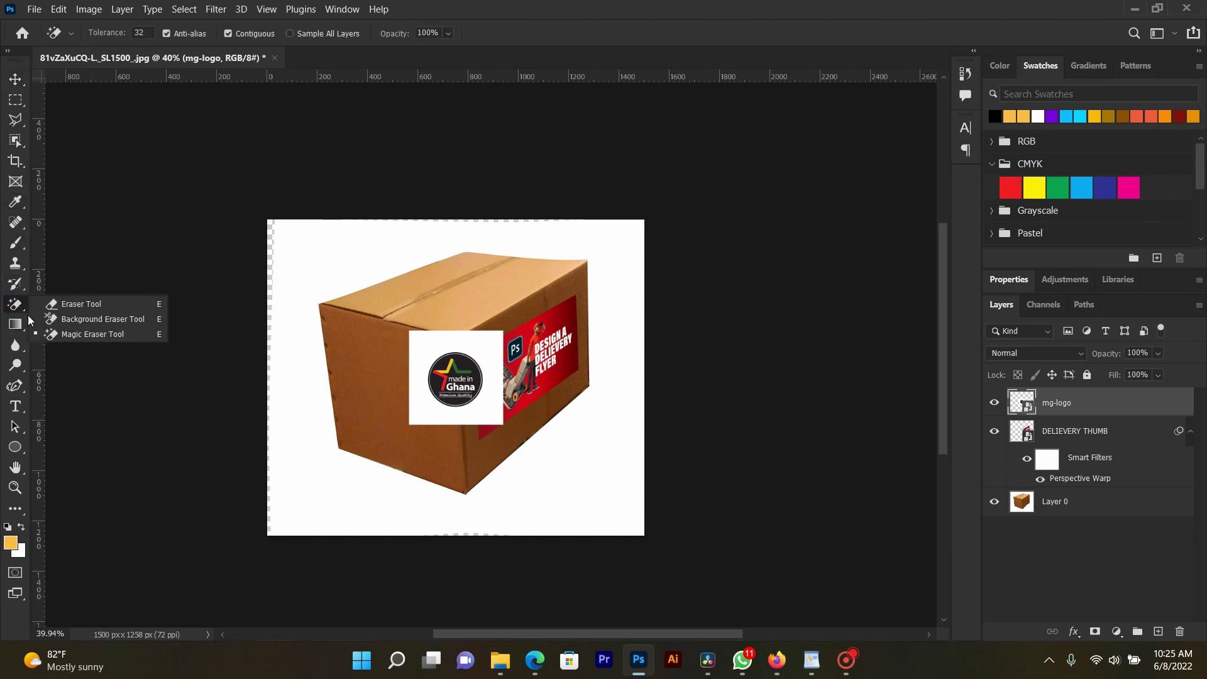
{"action": "left_click", "coordinate": [49, 335]}
{"action": "left_click", "coordinate": [436, 334]}
{"action": "left_click", "coordinate": [614, 267]}
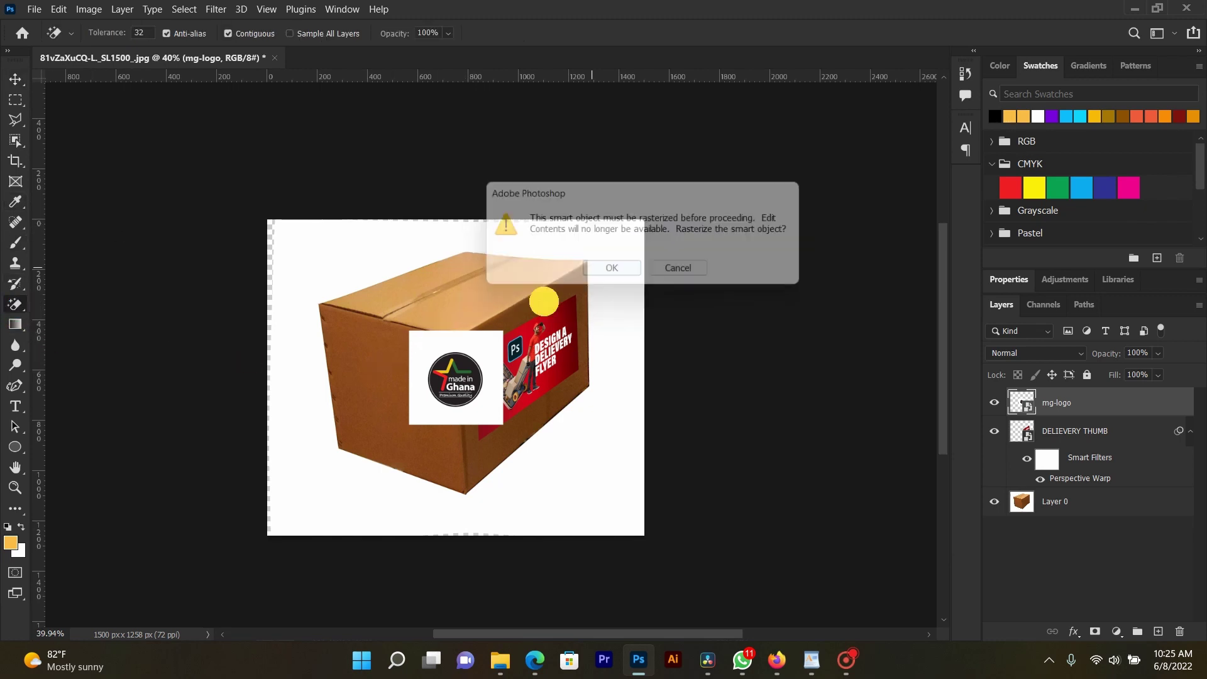
{"action": "left_click", "coordinate": [487, 345]}
{"action": "left_click", "coordinate": [15, 79]}
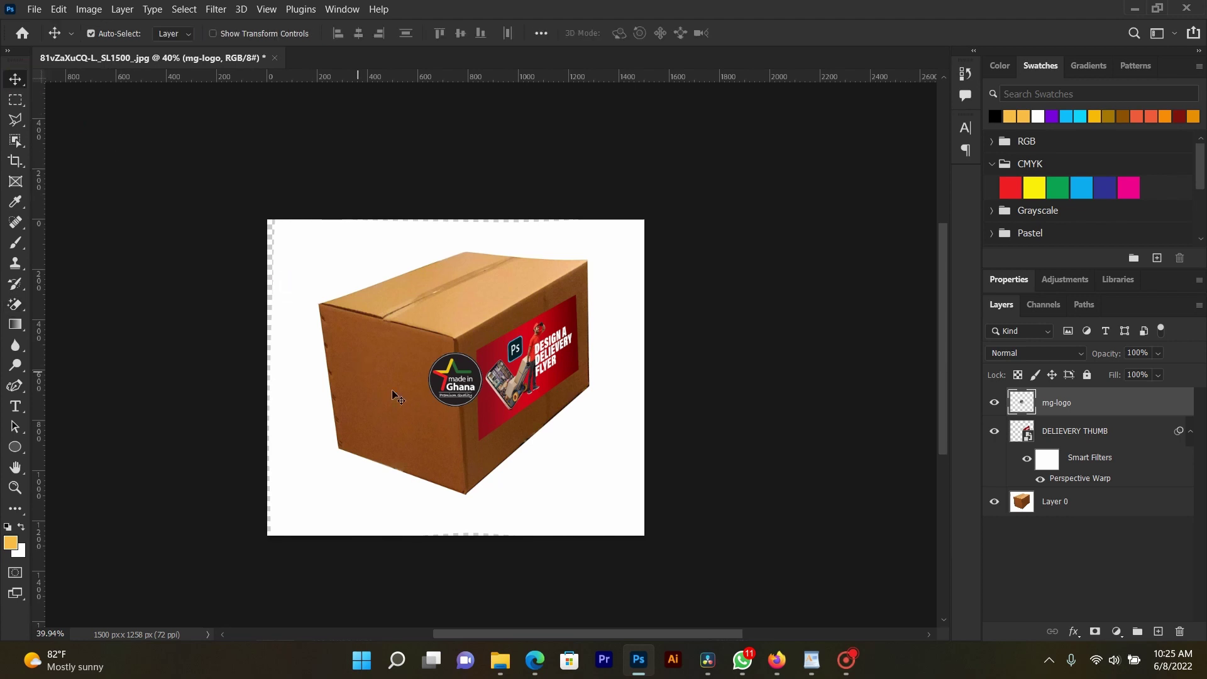
{"action": "mouse_move", "coordinate": [445, 389]}
{"action": "left_mouse_down"}
{"action": "mouse_move", "coordinate": [350, 433]}
{"action": "mouse_move", "coordinate": [361, 430]}
{"action": "left_mouse_up"}
- Start Edit > Perspective Warp and fit the layout grid around the Made in Ghana badge
{"action": "left_click", "coordinate": [58, 9]}
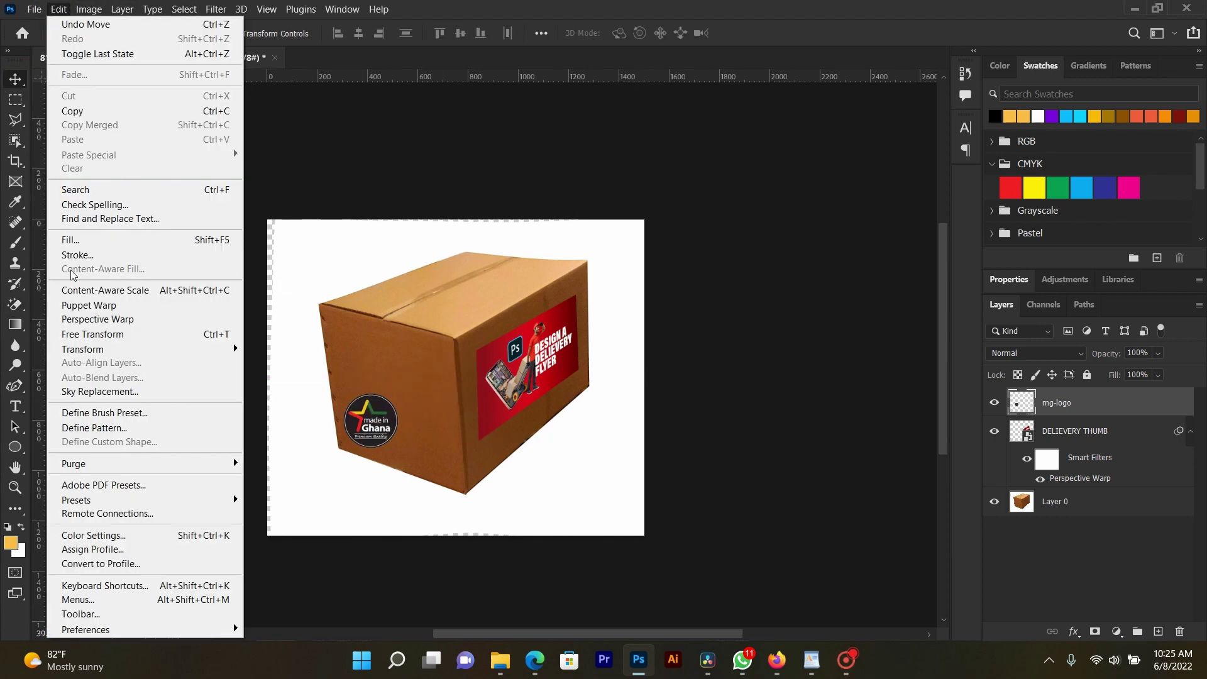
{"action": "left_click", "coordinate": [108, 319]}
{"action": "left_click", "coordinate": [389, 412]}
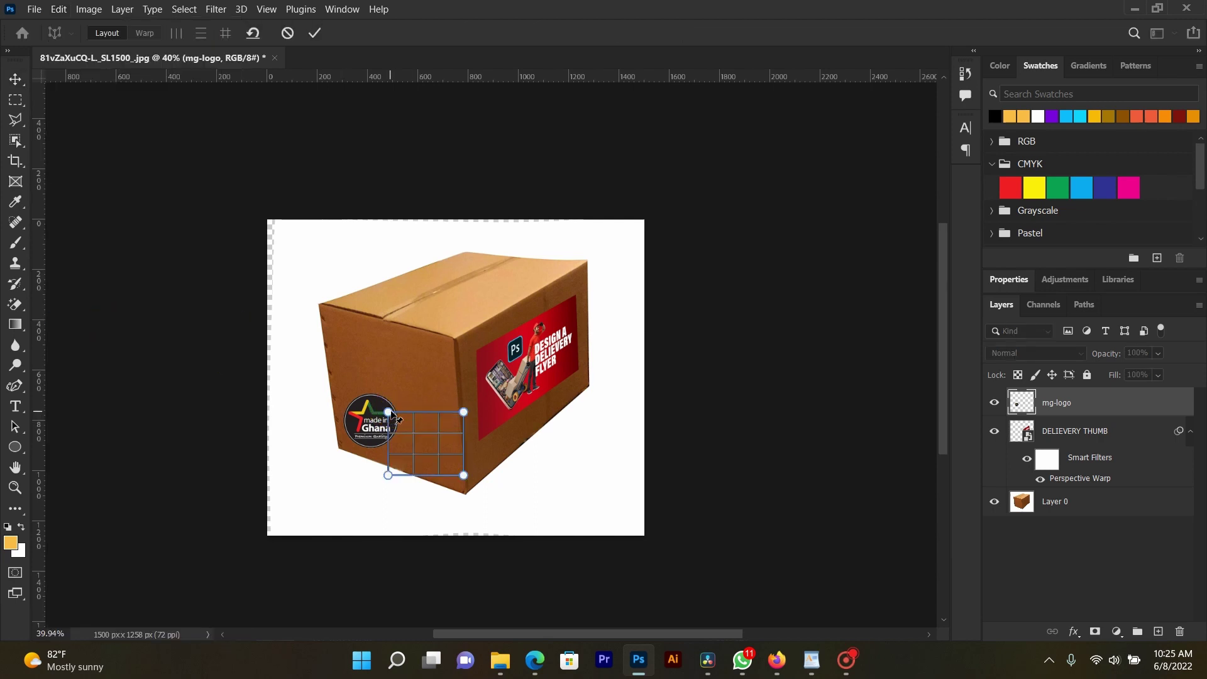
{"action": "mouse_move", "coordinate": [417, 432]}
{"action": "left_mouse_down"}
{"action": "mouse_move", "coordinate": [364, 409]}
{"action": "mouse_move", "coordinate": [400, 392]}
{"action": "left_mouse_up"}
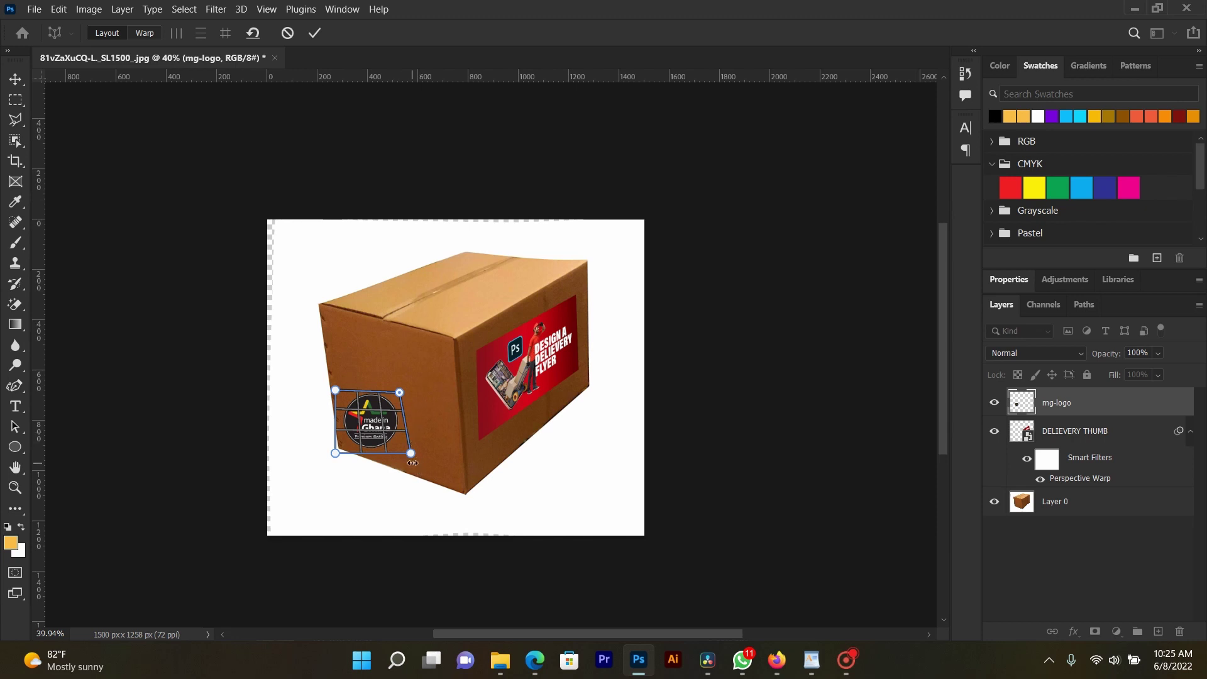
{"action": "left_click_drag", "start_coordinate": [411, 453], "coordinate": [344, 446]}
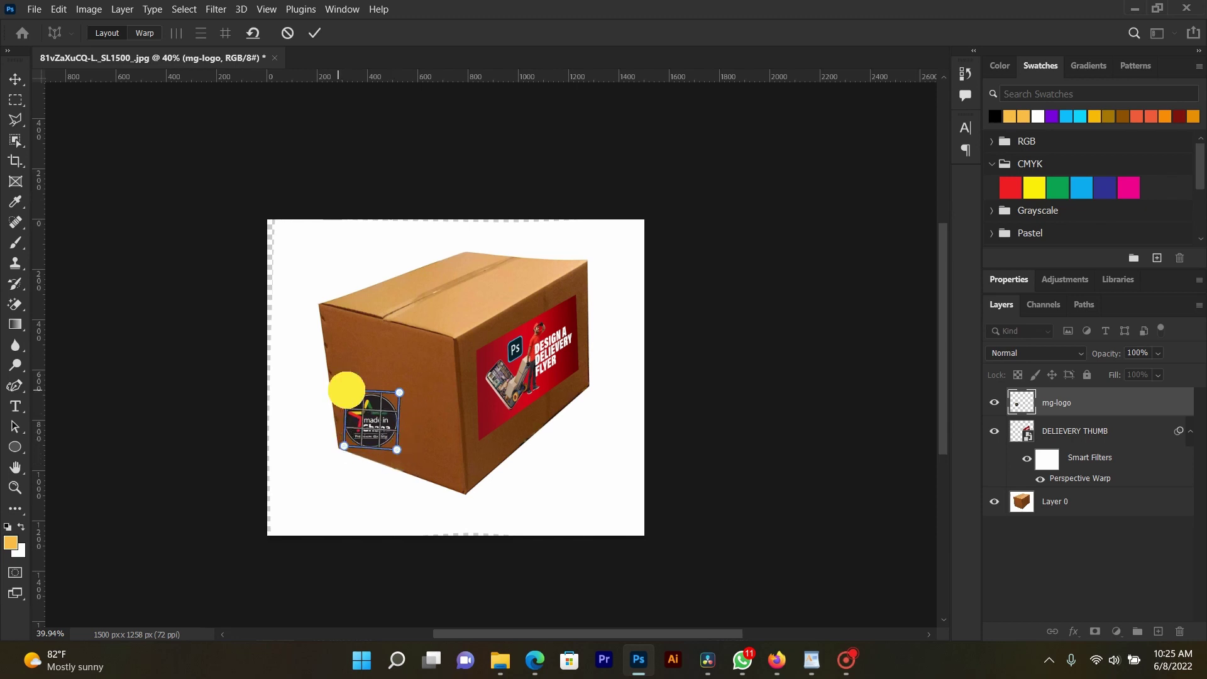
{"action": "left_click_drag", "start_coordinate": [346, 389], "coordinate": [341, 391]}
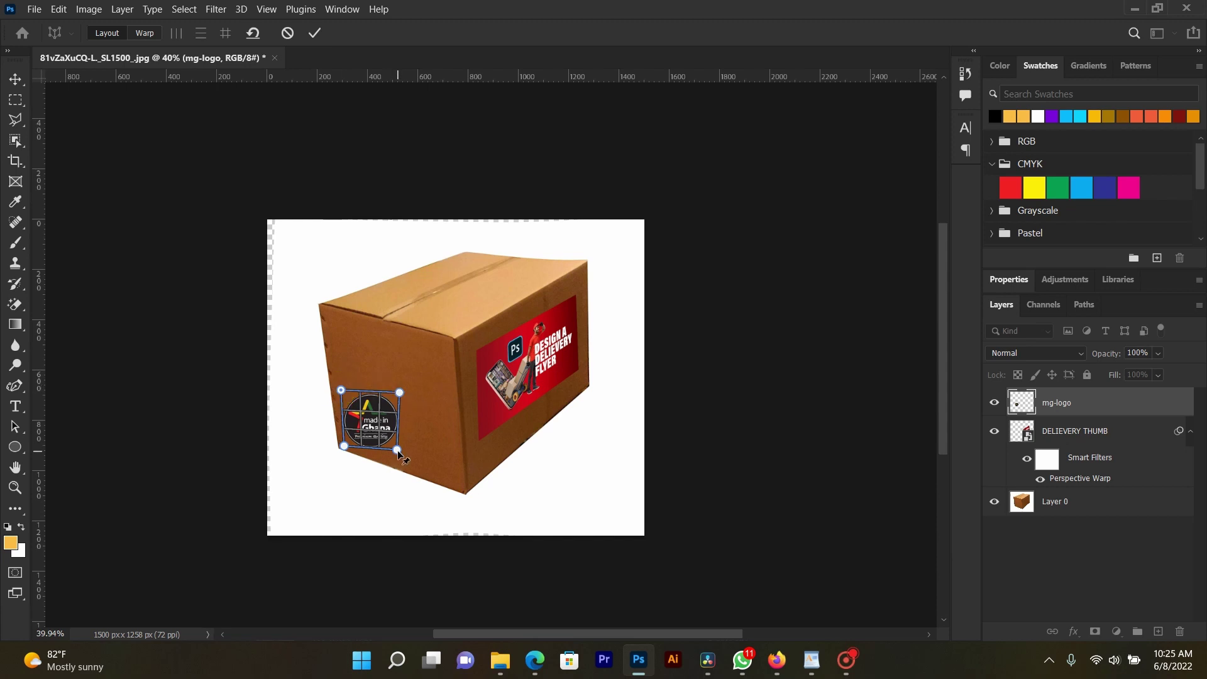
{"action": "left_click_drag", "start_coordinate": [398, 450], "coordinate": [397, 454]}
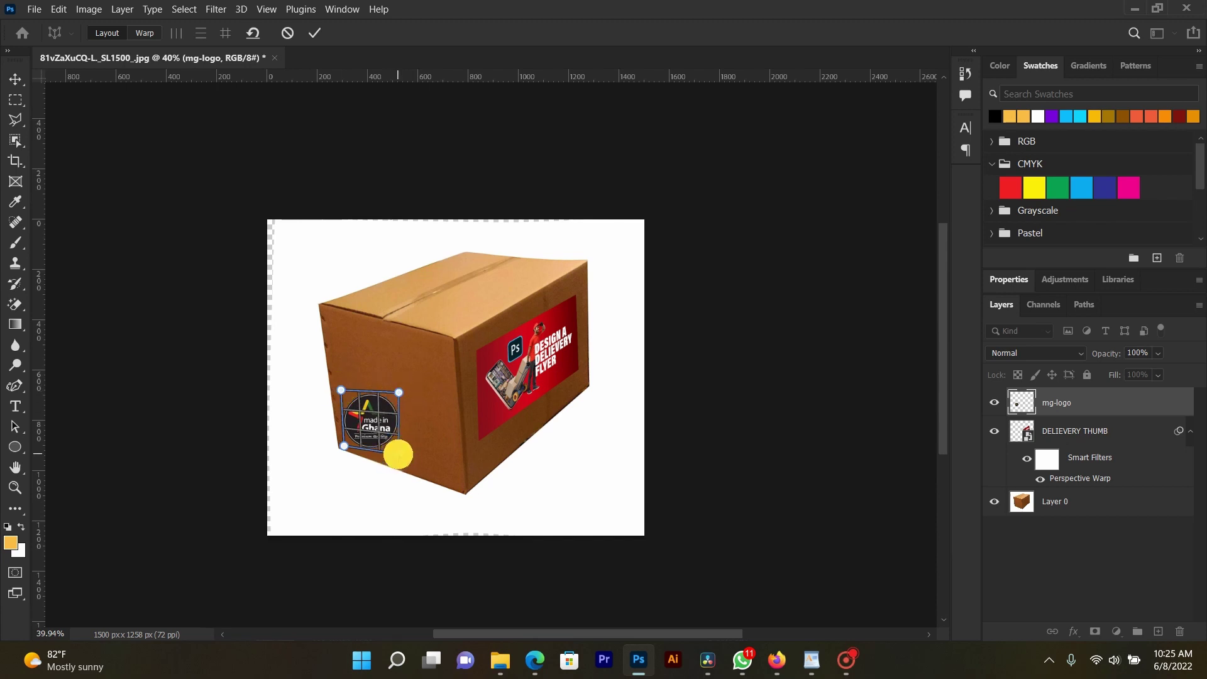
- Drag the badge's warp pins to match the box's front face and commit the warp
{"action": "left_click", "coordinate": [154, 36]}
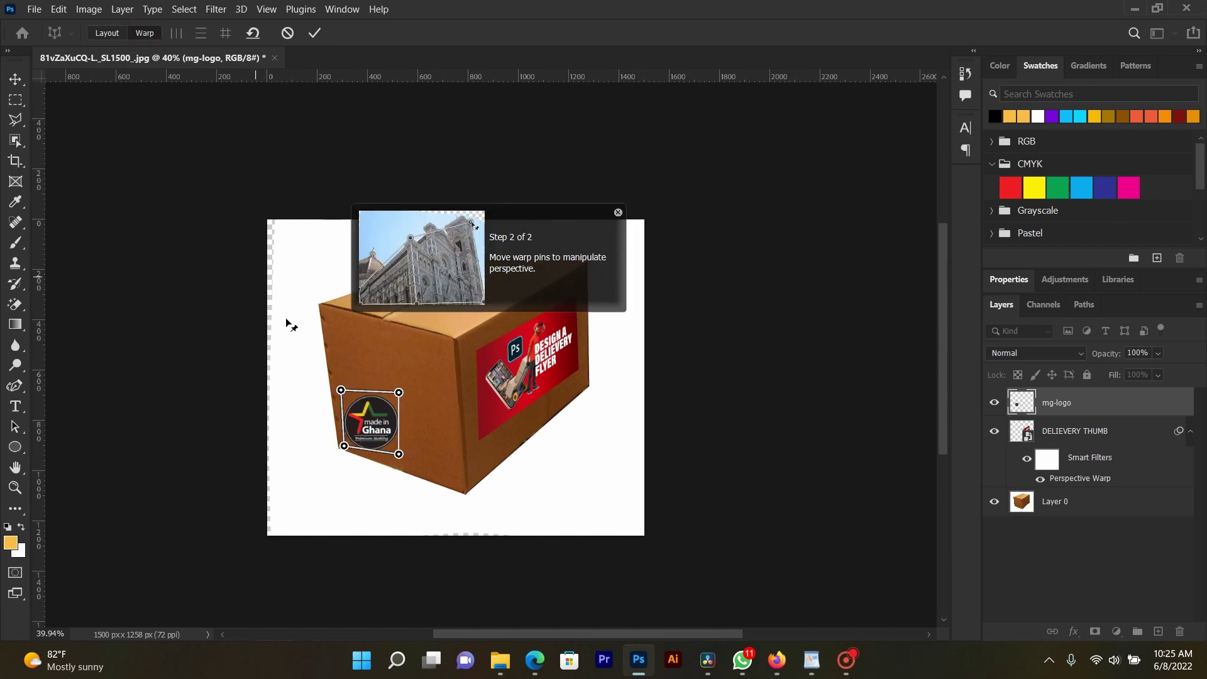
{"action": "left_click_drag", "start_coordinate": [398, 392], "coordinate": [400, 399]}
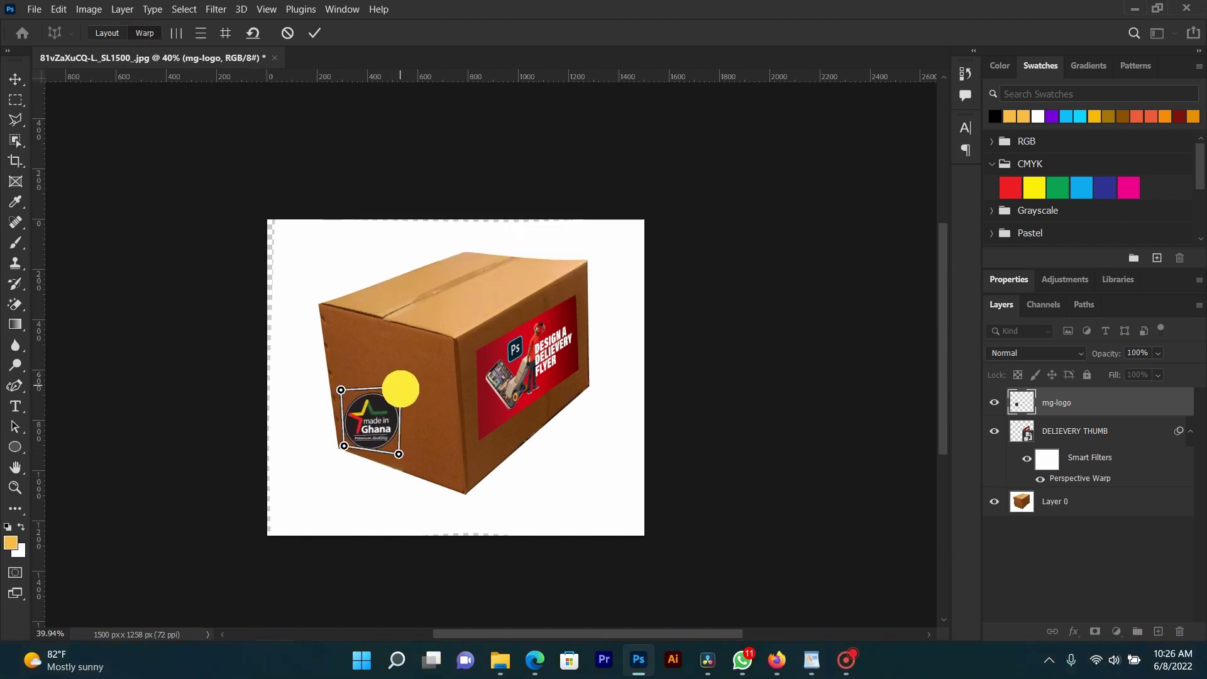
{"action": "left_click", "coordinate": [344, 391], "text": "shift"}
{"action": "mouse_move", "coordinate": [400, 390]}
{"action": "left_mouse_down"}
{"action": "mouse_move", "coordinate": [368, 403]}
{"action": "mouse_move", "coordinate": [400, 397]}
{"action": "mouse_move", "coordinate": [341, 378]}
{"action": "left_mouse_up"}
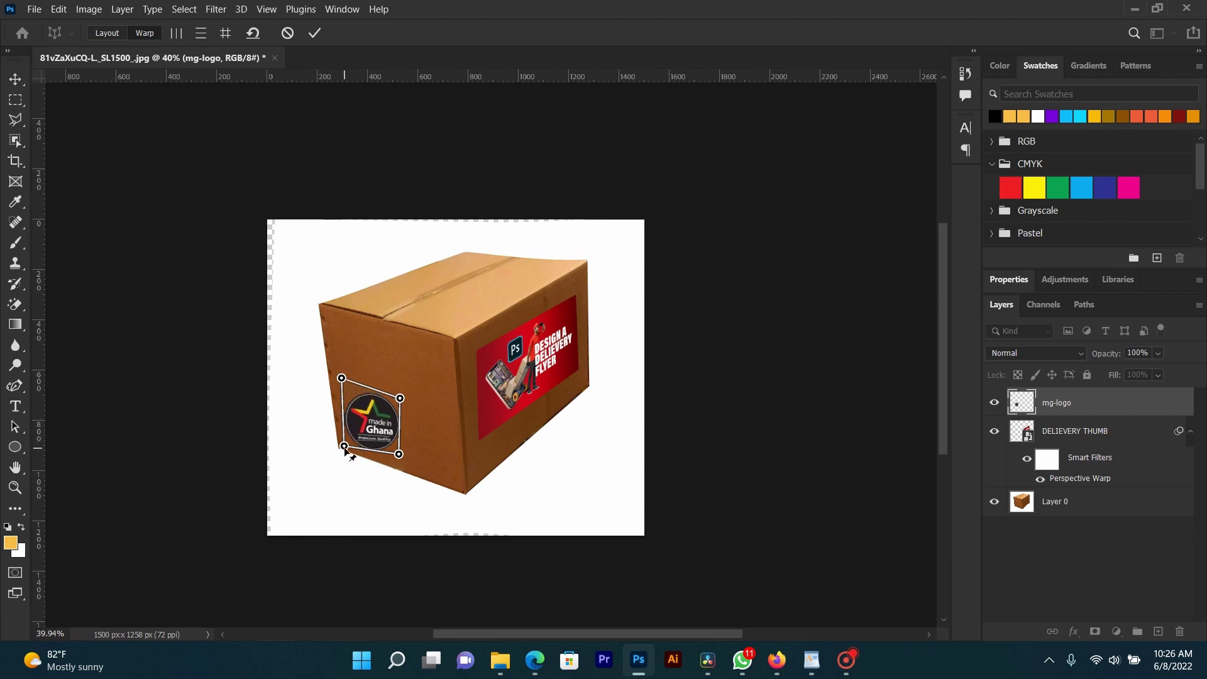
{"action": "mouse_move", "coordinate": [345, 446]}
{"action": "left_mouse_down"}
{"action": "mouse_move", "coordinate": [343, 432]}
{"action": "mouse_move", "coordinate": [396, 450]}
{"action": "left_mouse_up"}
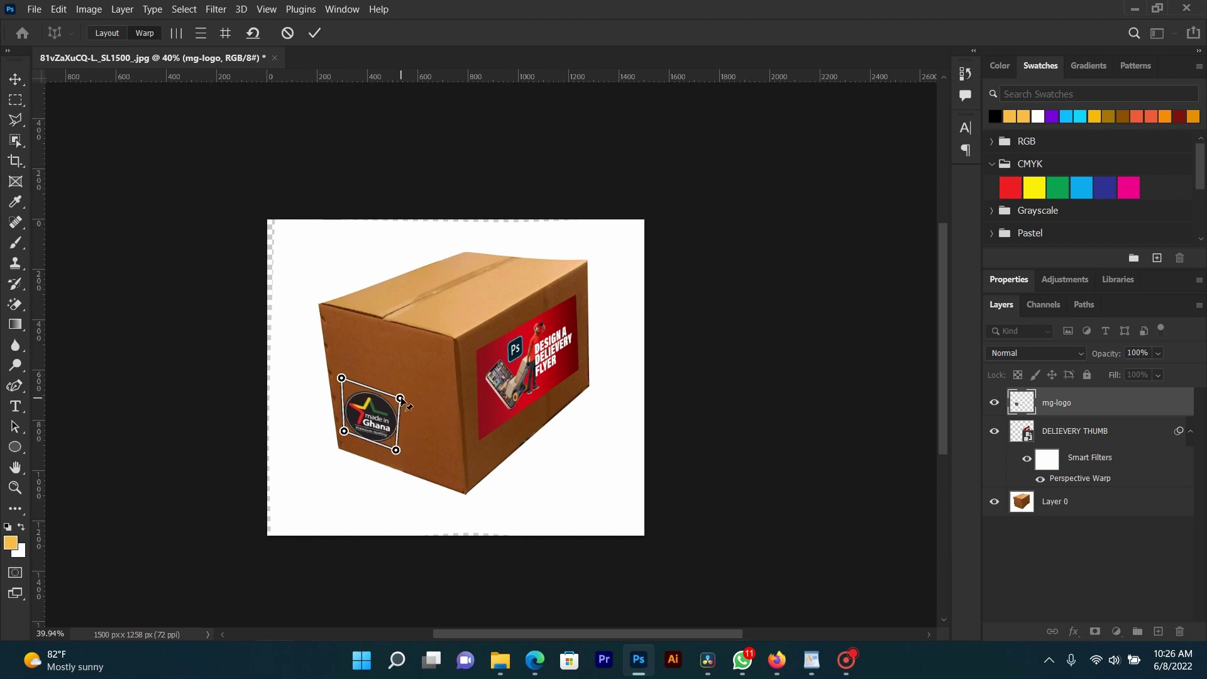
{"action": "left_click_drag", "start_coordinate": [400, 399], "coordinate": [393, 388]}
{"action": "mouse_move", "coordinate": [396, 450]}
{"action": "left_mouse_down"}
{"action": "mouse_move", "coordinate": [353, 430]}
{"action": "mouse_move", "coordinate": [394, 443]}
{"action": "left_mouse_up"}
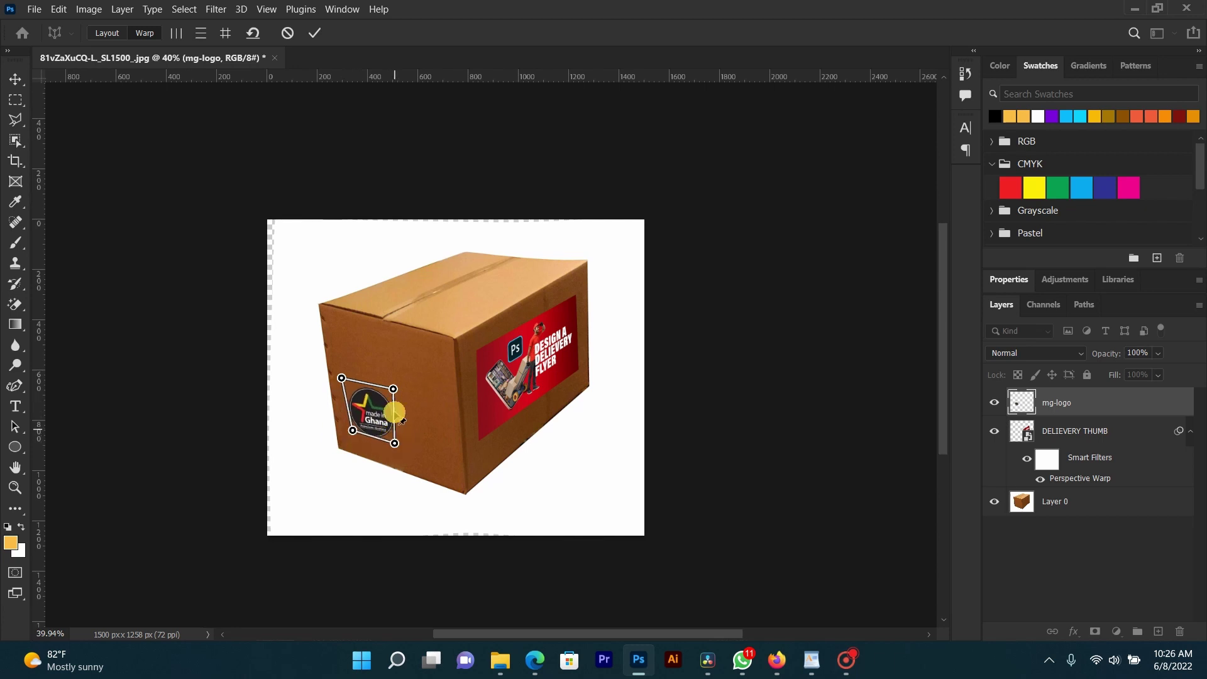
{"action": "left_click_drag", "start_coordinate": [393, 389], "coordinate": [346, 384]}
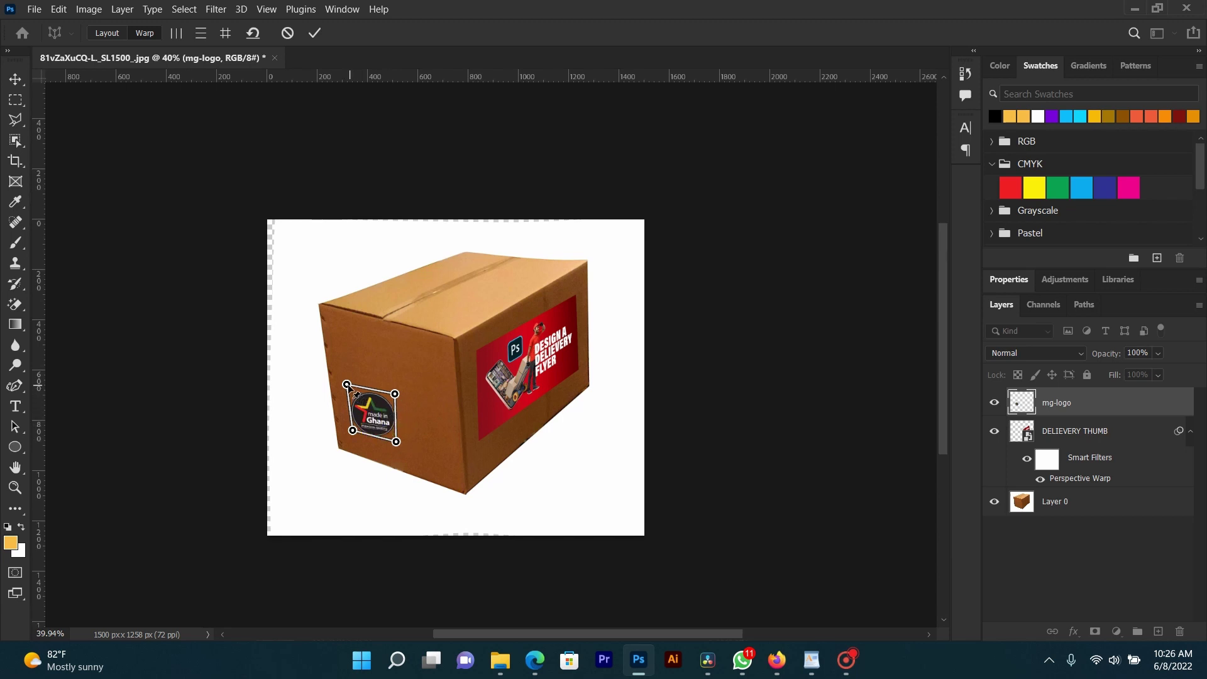
{"action": "left_click_drag", "start_coordinate": [347, 384], "coordinate": [349, 384]}
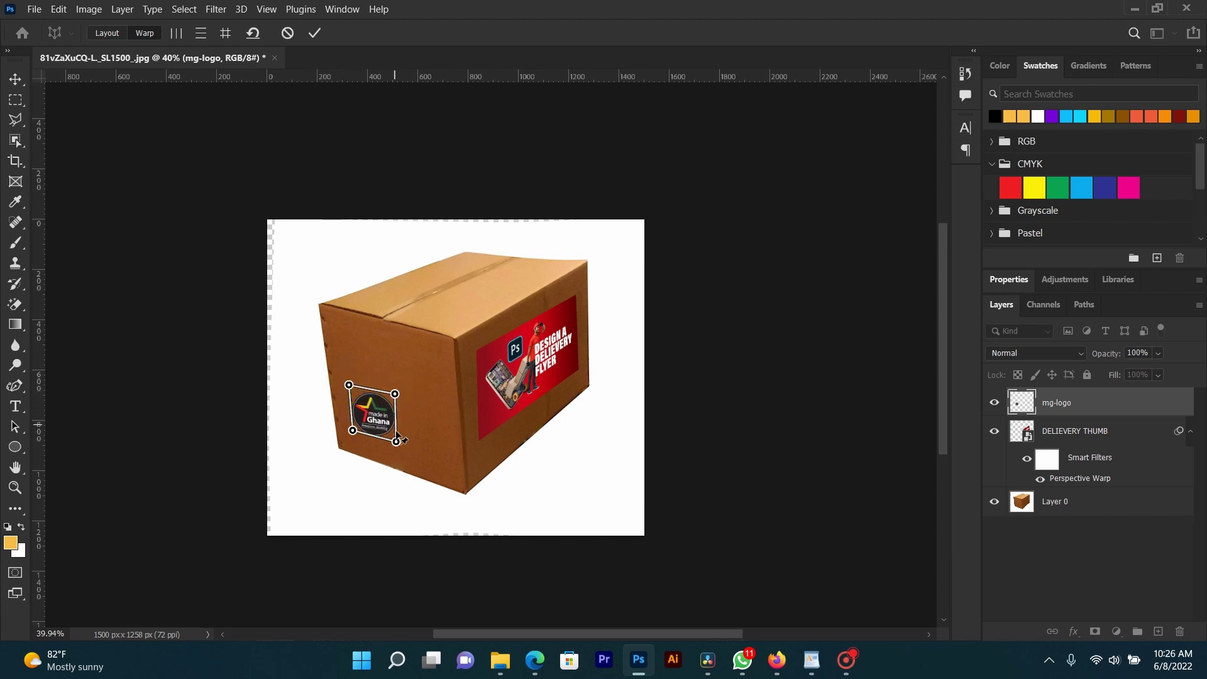
{"action": "mouse_move", "coordinate": [352, 431]}
{"action": "left_mouse_down"}
{"action": "mouse_move", "coordinate": [372, 436]}
{"action": "mouse_move", "coordinate": [377, 415]}
{"action": "left_mouse_up"}
{"action": "left_click", "coordinate": [314, 33]}
- Scale the warped badge down with Ctrl+T to a small size and zoom in
{"action": "key", "text": "ctrl+t"}
{"action": "key", "text": "Return"}
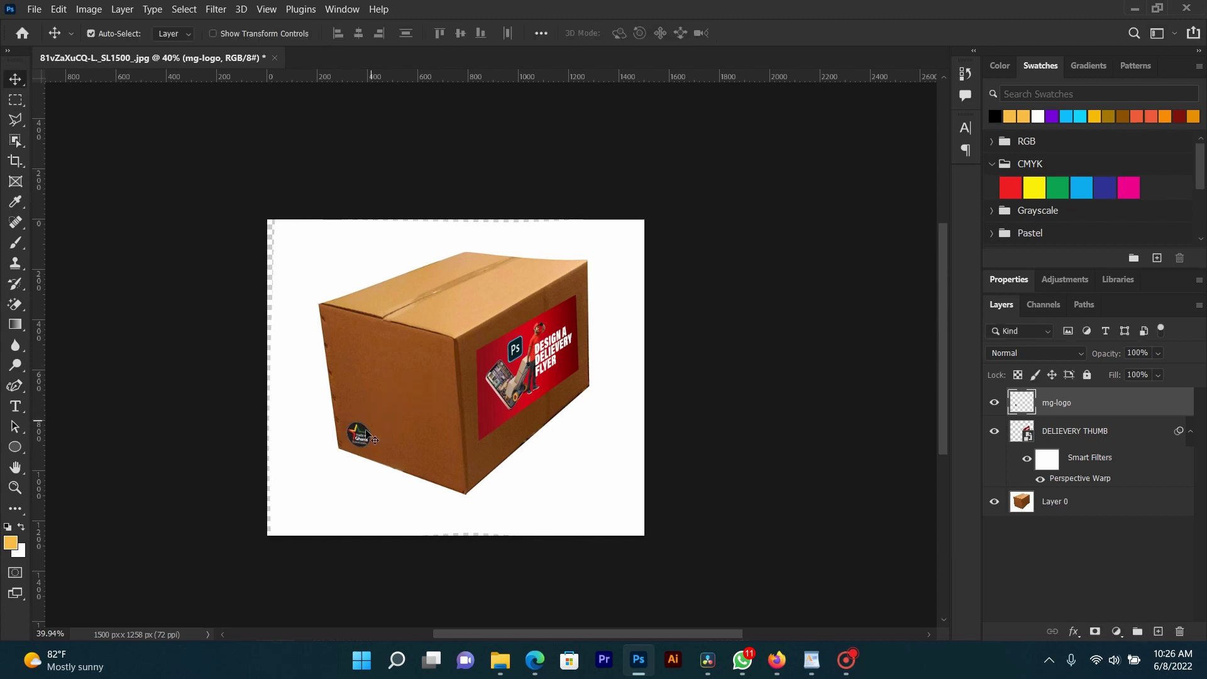
{"action": "scroll", "coordinate": [361, 454], "scroll_direction": "up", "scroll_amount": 3}
{"action": "scroll", "coordinate": [361, 453], "scroll_direction": "up", "scroll_amount": 1}
{"action": "scroll", "coordinate": [362, 440], "scroll_direction": "up", "scroll_amount": 2}
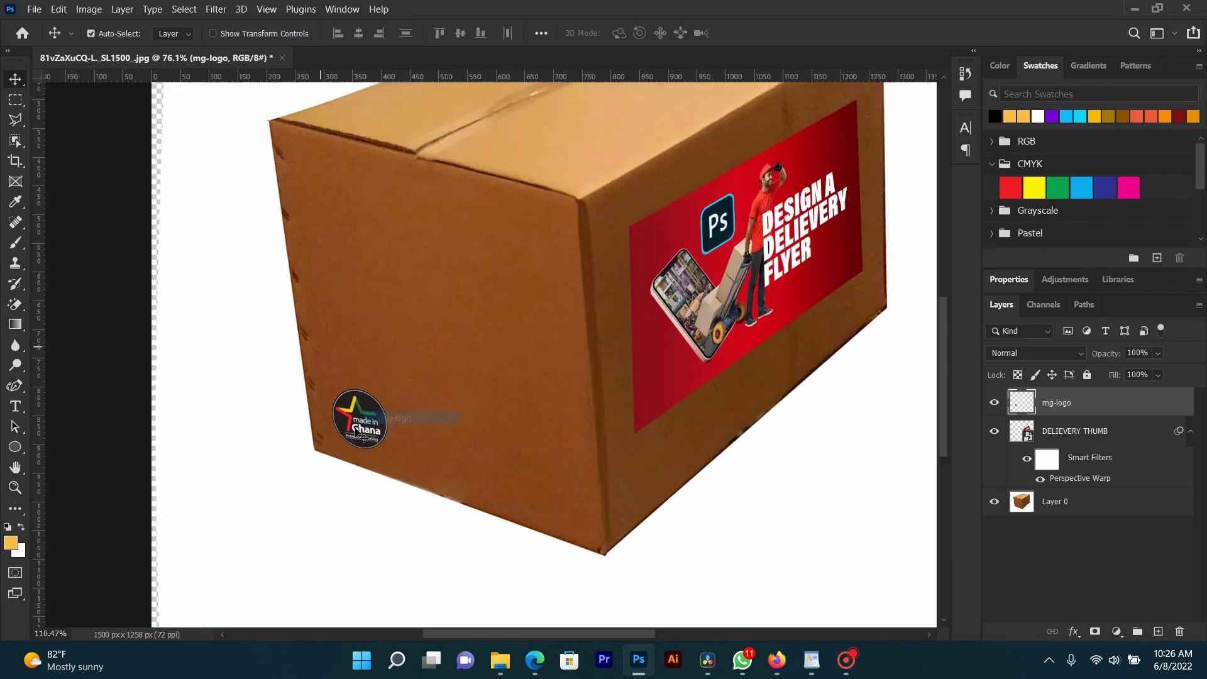
{"action": "scroll", "coordinate": [361, 430], "scroll_direction": "up", "scroll_amount": 2}
{"action": "scroll", "coordinate": [362, 430], "scroll_direction": "up", "scroll_amount": 2}
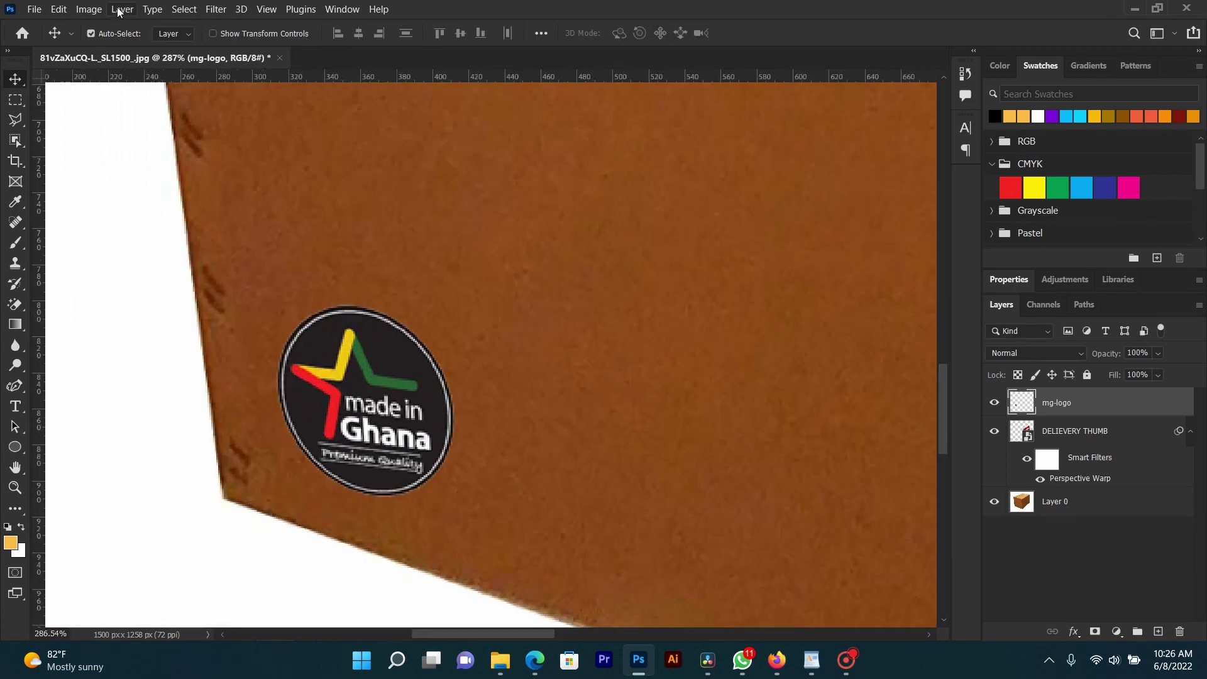
{"action": "left_click", "coordinate": [65, 9]}
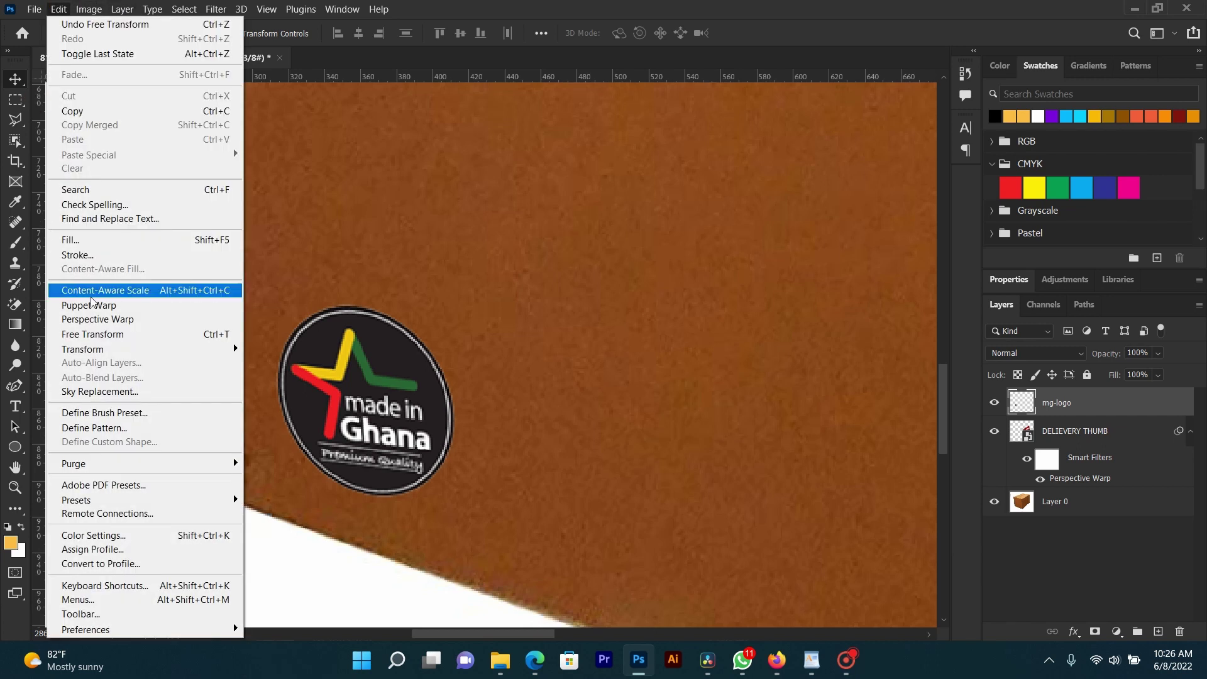
- Start a Perspective Warp and drag the new plane's corners roughly around the logo
{"action": "left_click", "coordinate": [104, 319]}
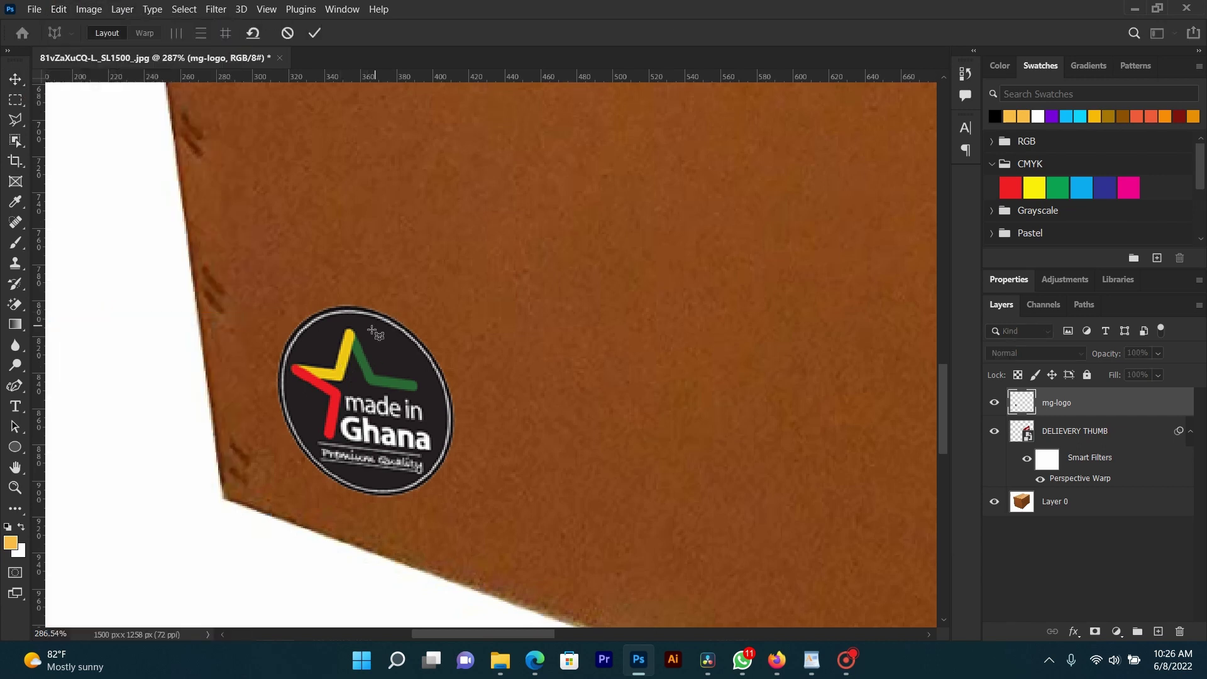
{"action": "left_click", "coordinate": [334, 305]}
{"action": "left_click_drag", "start_coordinate": [451, 435], "coordinate": [287, 271]}
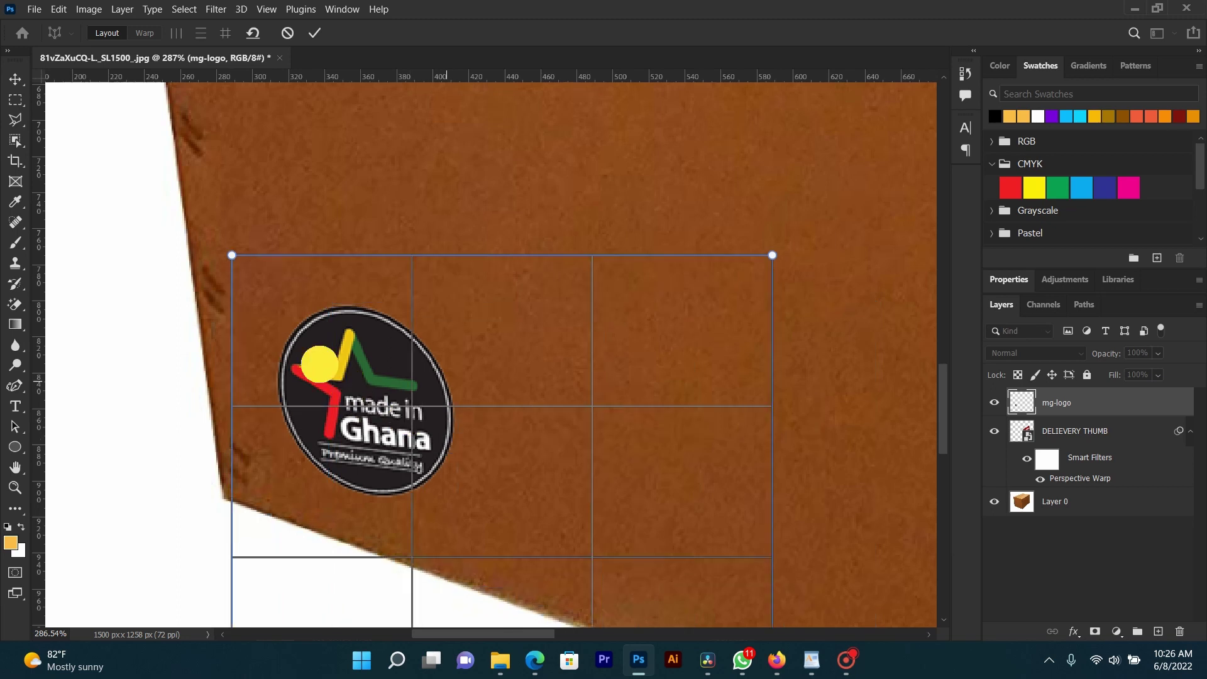
{"action": "left_click_drag", "start_coordinate": [711, 140], "coordinate": [570, 274]}
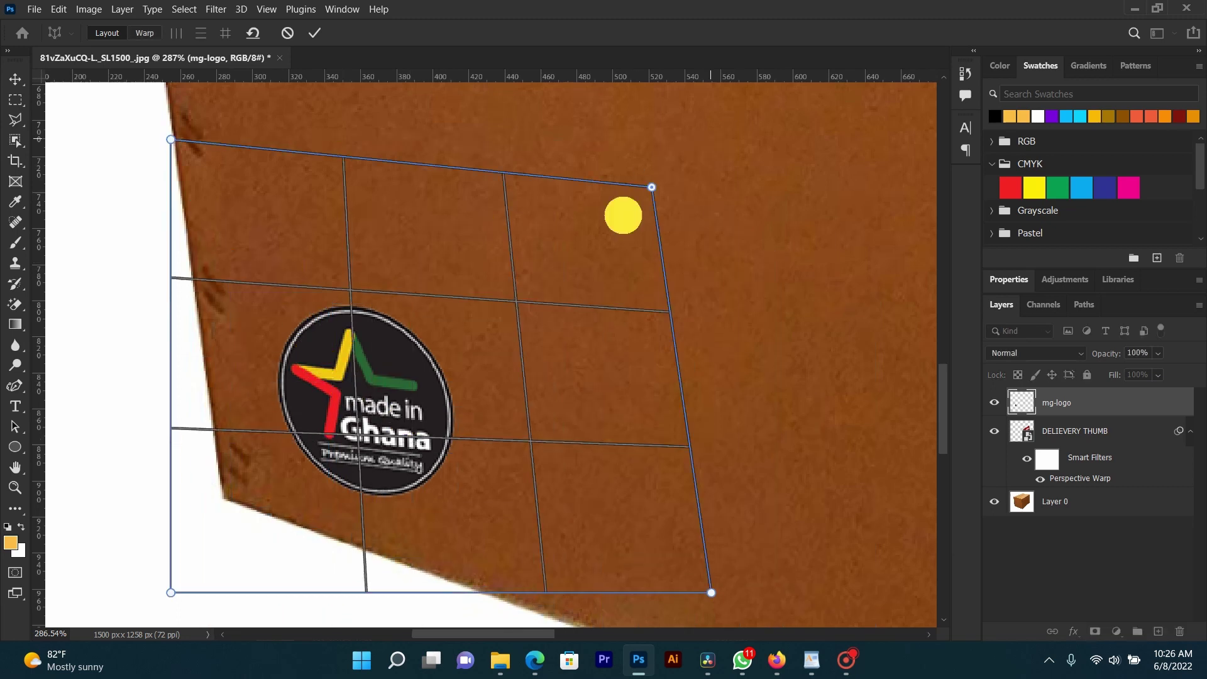
{"action": "left_click_drag", "start_coordinate": [171, 592], "coordinate": [234, 478]}
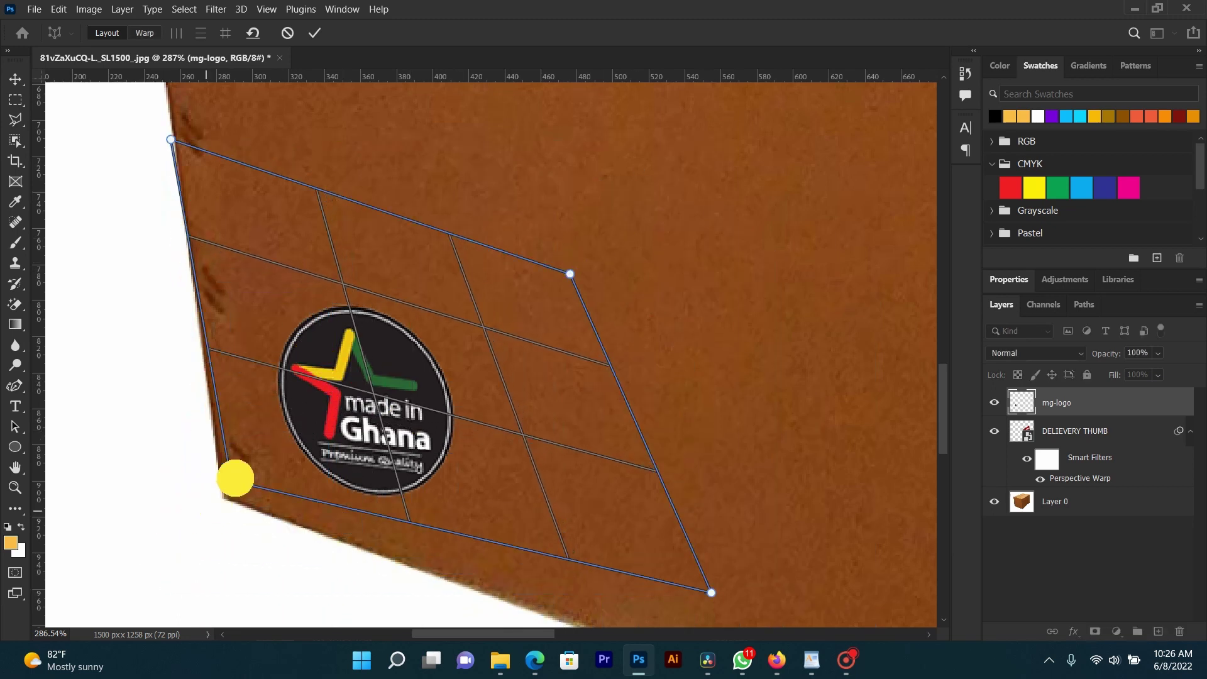
{"action": "left_click_drag", "start_coordinate": [171, 139], "coordinate": [277, 216]}
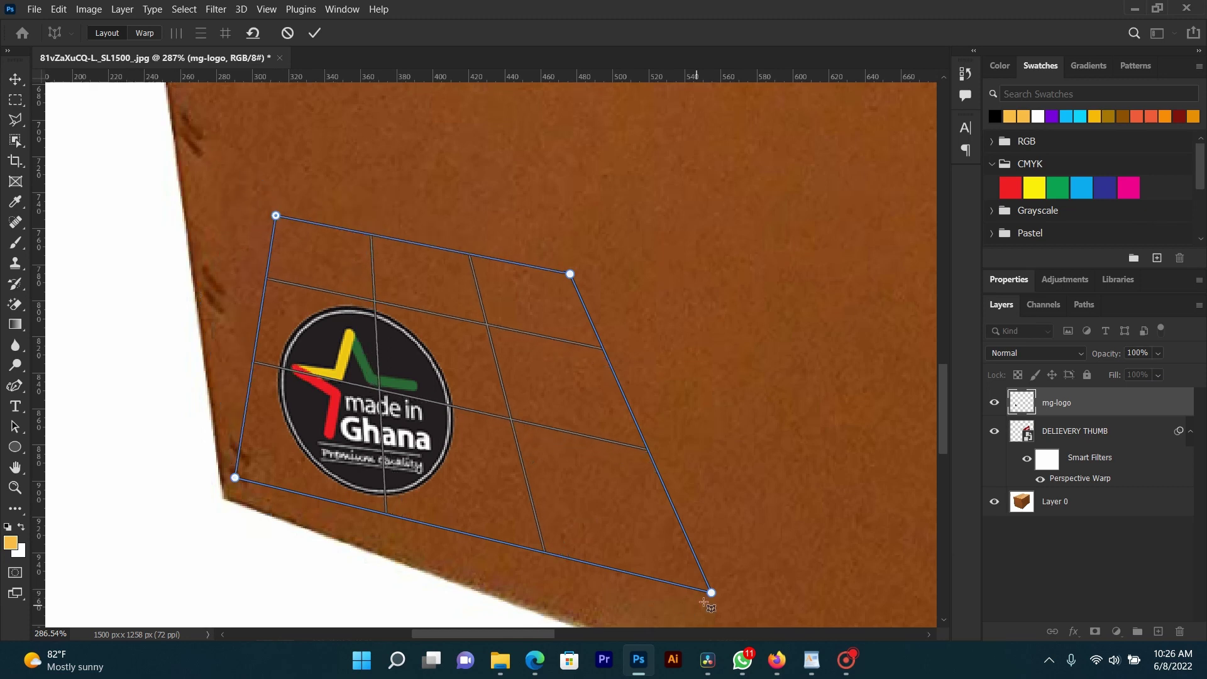
{"action": "left_click_drag", "start_coordinate": [711, 593], "coordinate": [481, 539]}
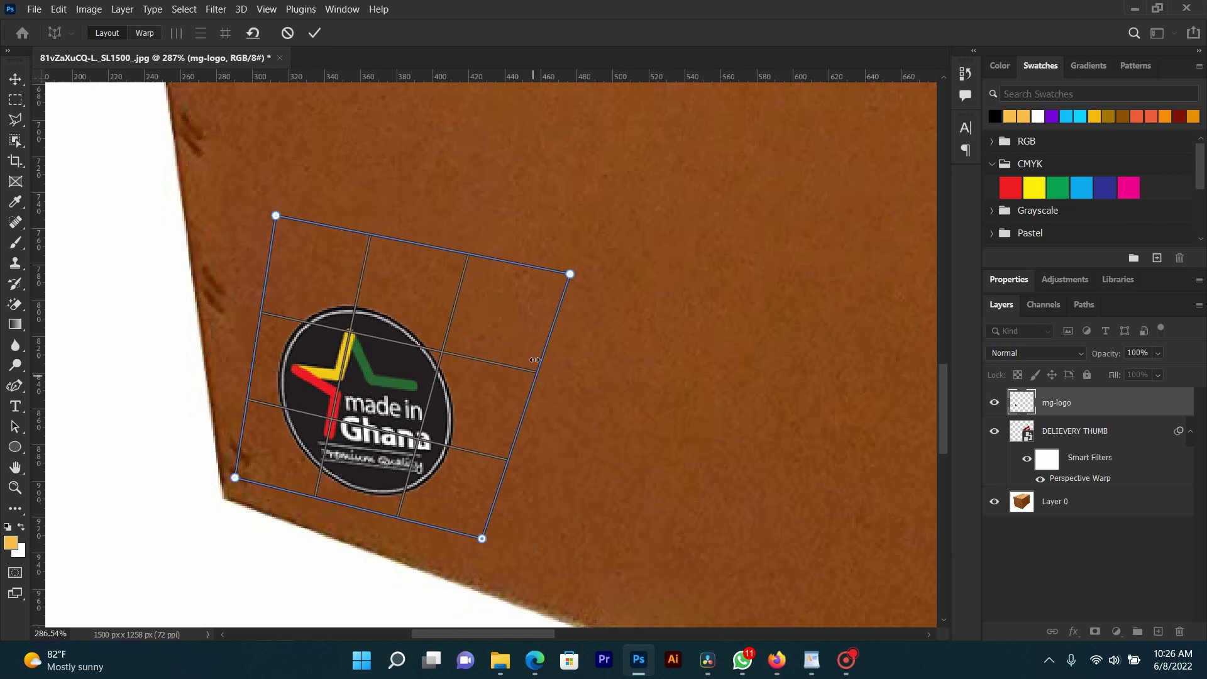
{"action": "left_click_drag", "start_coordinate": [570, 274], "coordinate": [479, 282]}
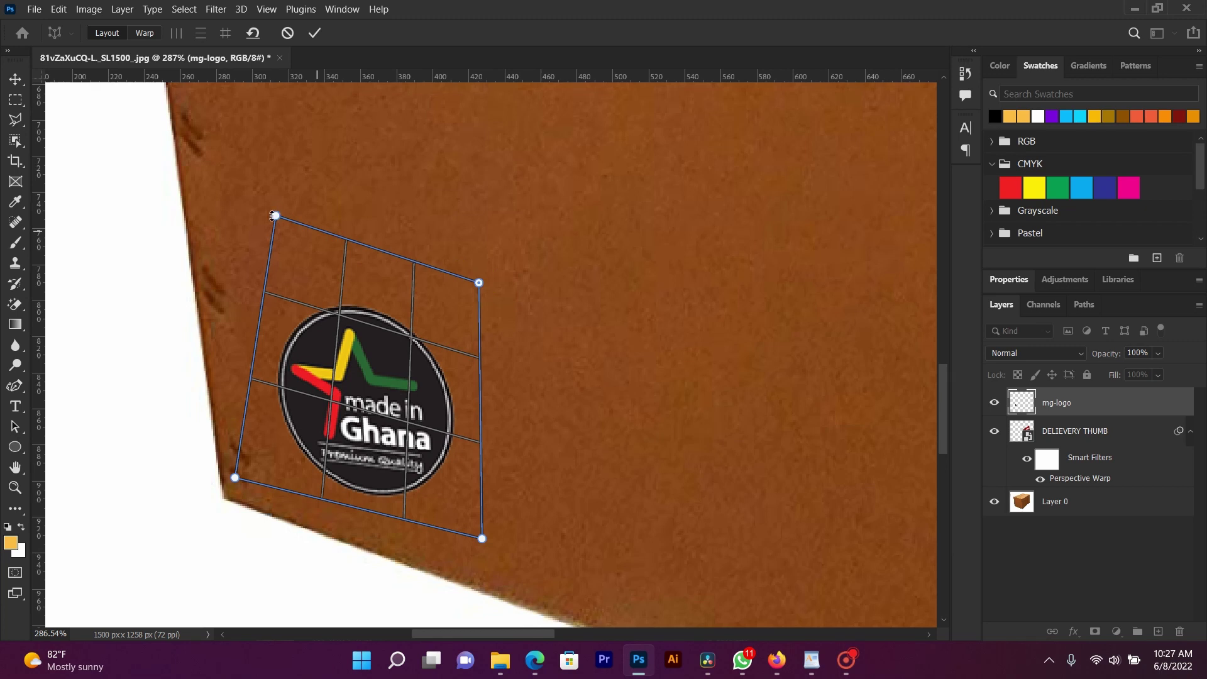
- Undo a stray click and refine the plane's corners to follow the front face's slant
{"action": "left_click", "coordinate": [275, 216]}
{"action": "key", "text": "ctrl+z"}
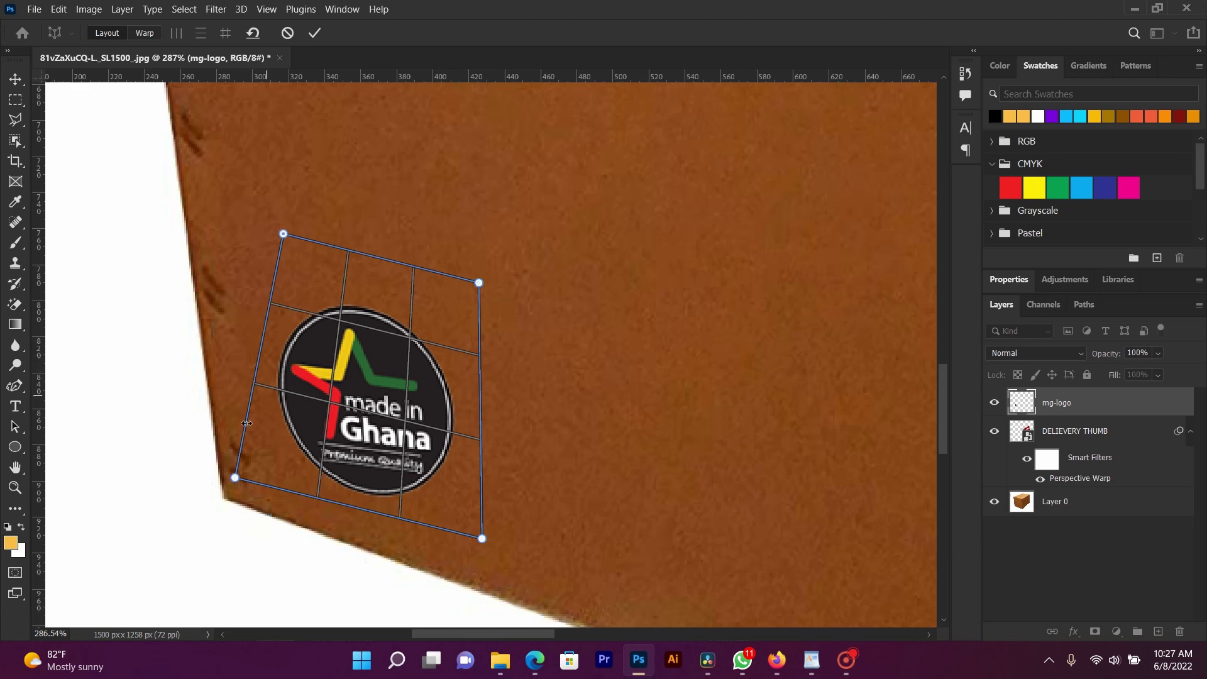
{"action": "left_click_drag", "start_coordinate": [237, 478], "coordinate": [259, 479]}
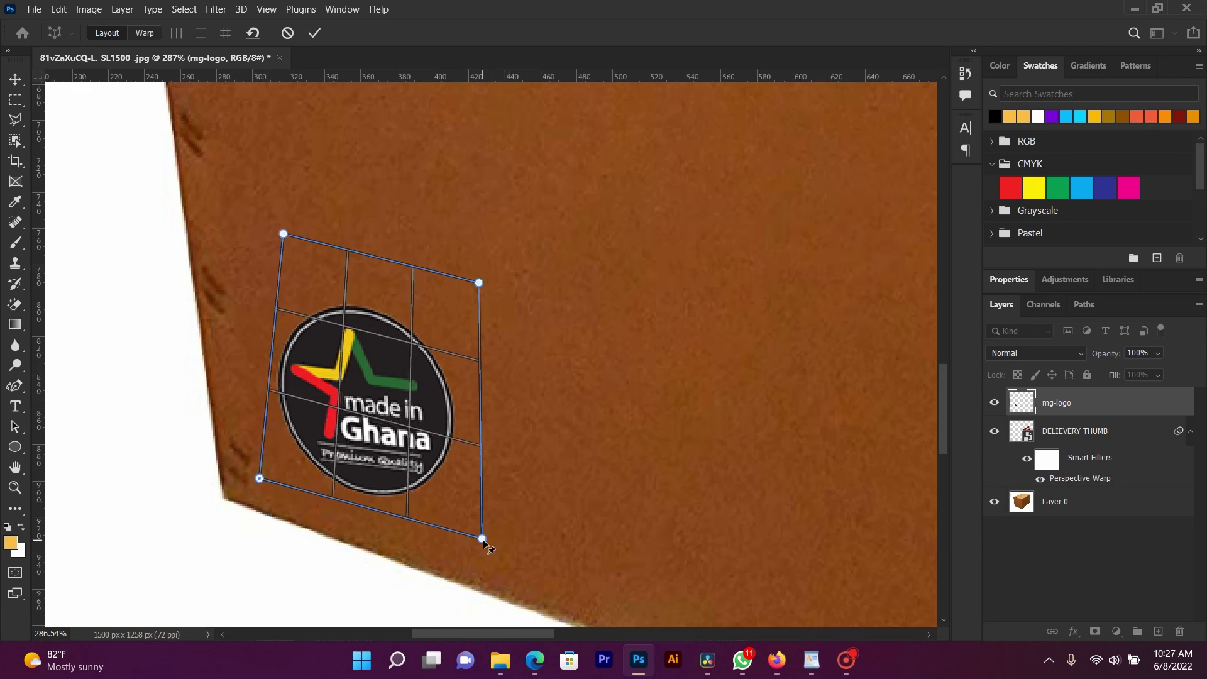
{"action": "mouse_move", "coordinate": [482, 539]}
{"action": "left_mouse_down"}
{"action": "mouse_move", "coordinate": [456, 504]}
{"action": "mouse_move", "coordinate": [453, 522]}
{"action": "left_mouse_up"}
{"action": "left_click_drag", "start_coordinate": [283, 234], "coordinate": [284, 264]}
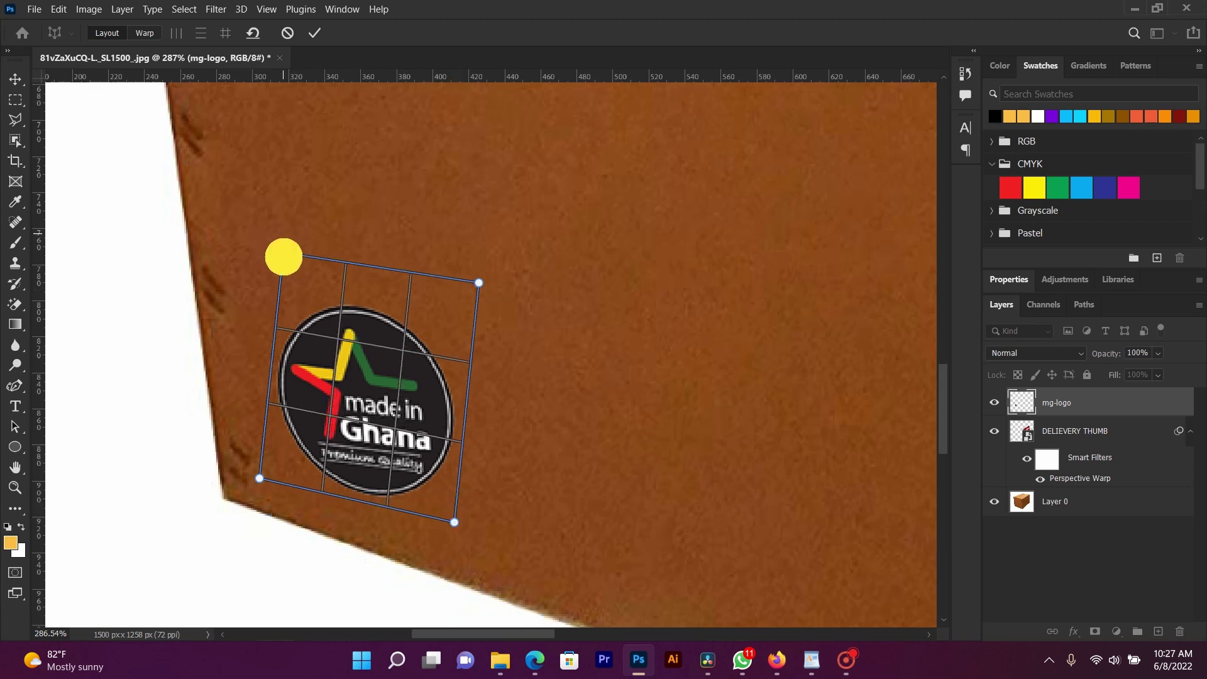
{"action": "left_click_drag", "start_coordinate": [259, 479], "coordinate": [267, 464]}
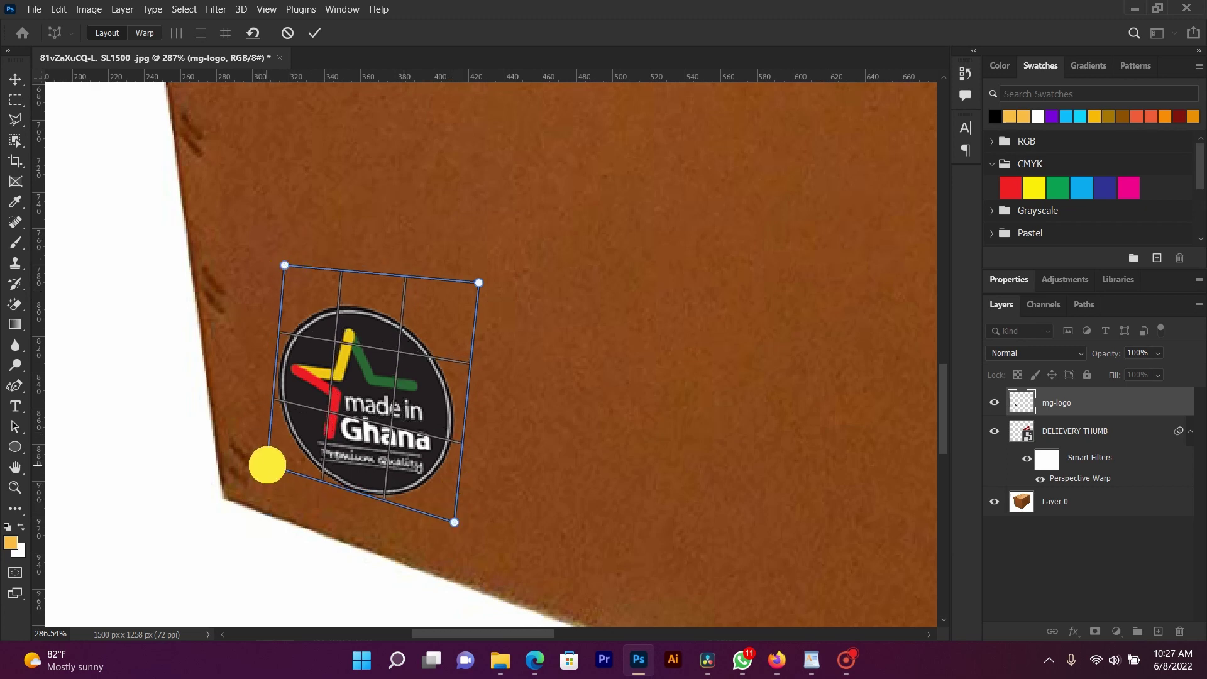
{"action": "left_click_drag", "start_coordinate": [454, 521], "coordinate": [447, 524]}
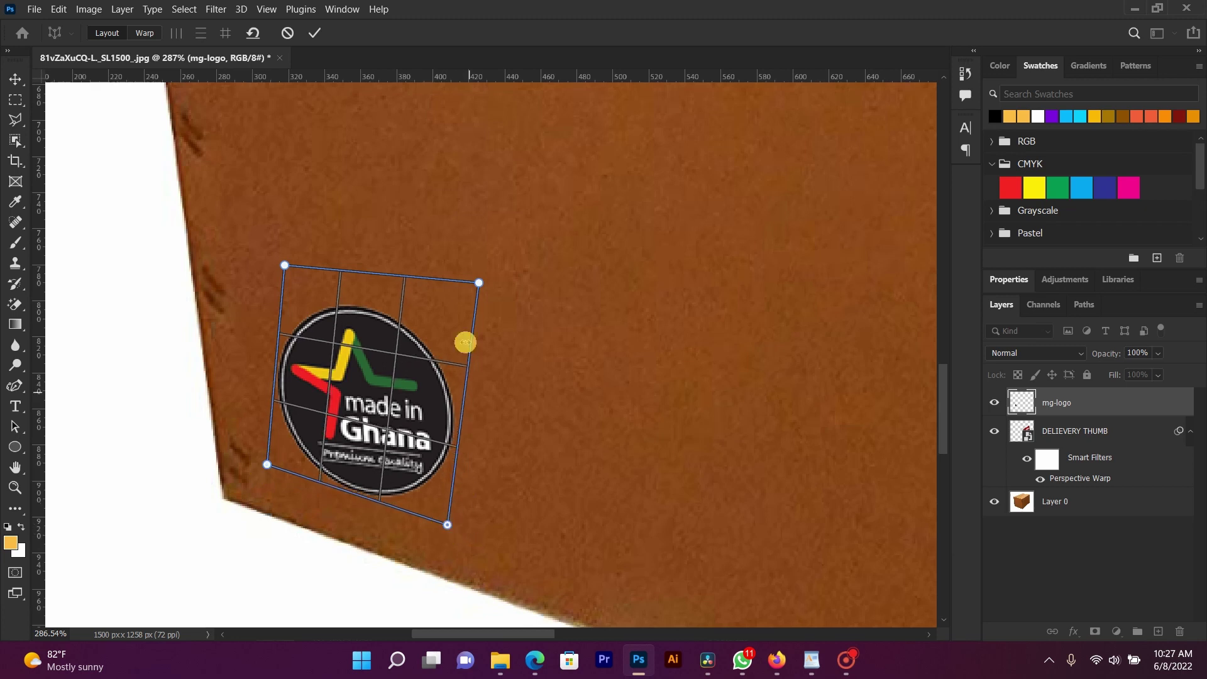
{"action": "left_click_drag", "start_coordinate": [478, 282], "coordinate": [469, 313]}
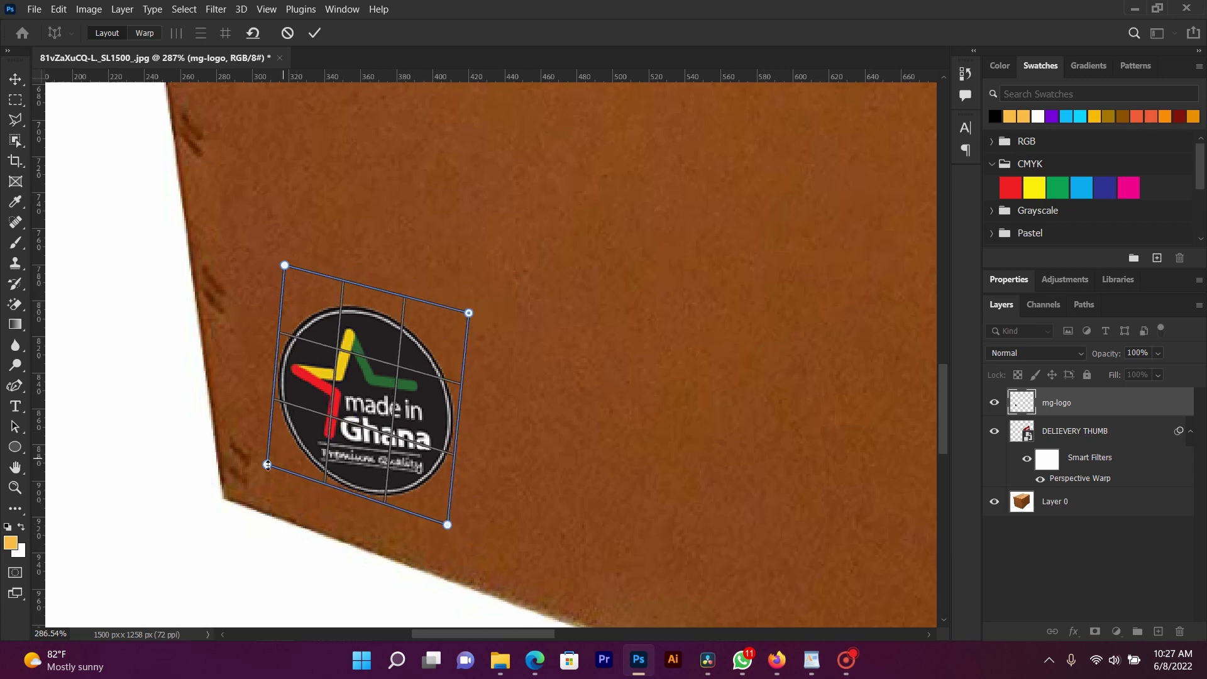
{"action": "left_click_drag", "start_coordinate": [267, 464], "coordinate": [270, 480]}
{"action": "left_click", "coordinate": [223, 283]}
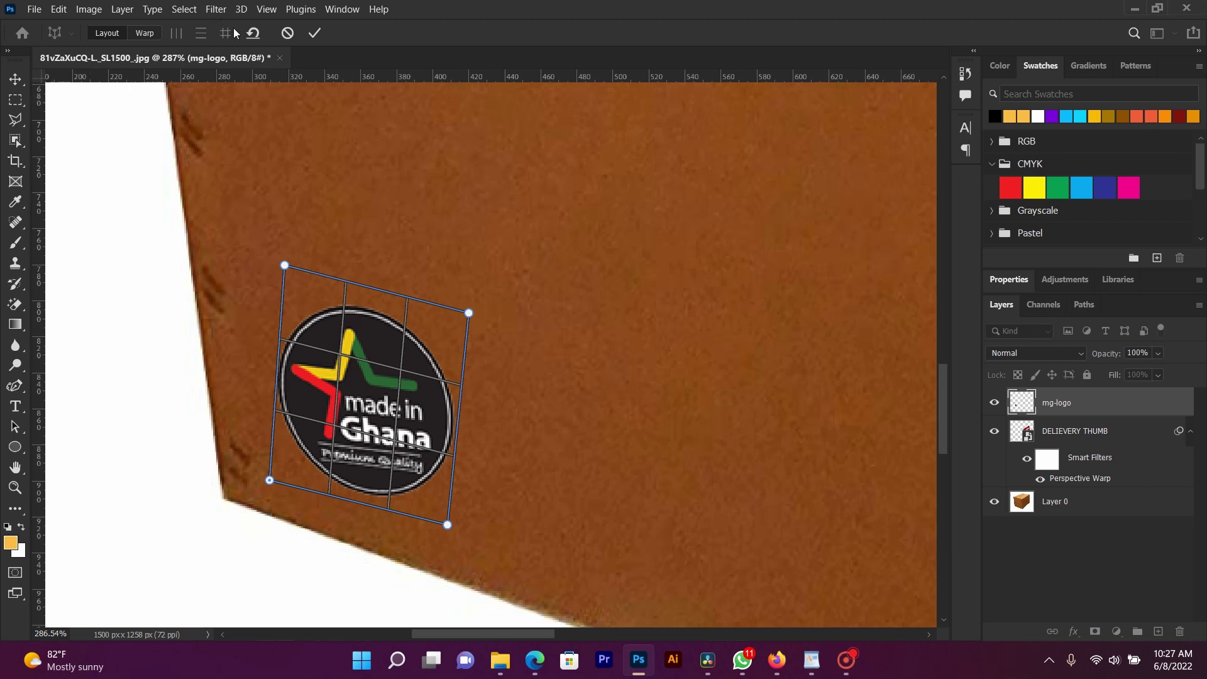
- Pull the badge's corner pins onto the front face, commit, and zoom out to review
{"action": "left_click", "coordinate": [145, 33]}
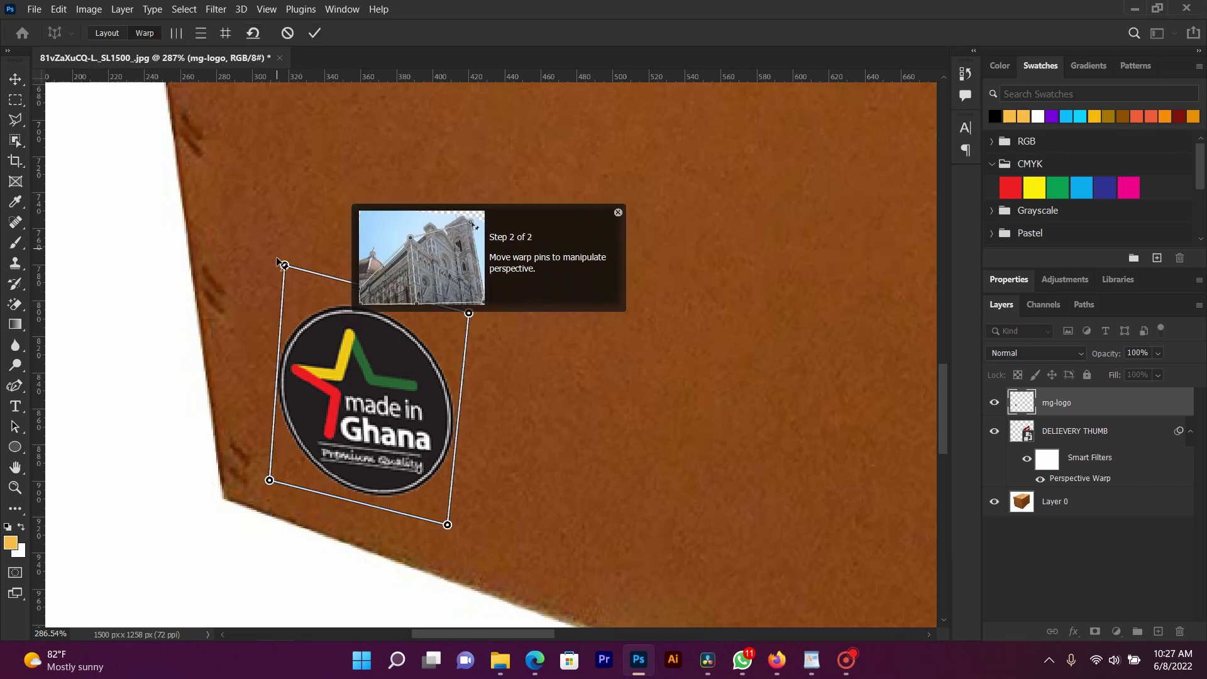
{"action": "left_click_drag", "start_coordinate": [284, 265], "coordinate": [284, 318]}
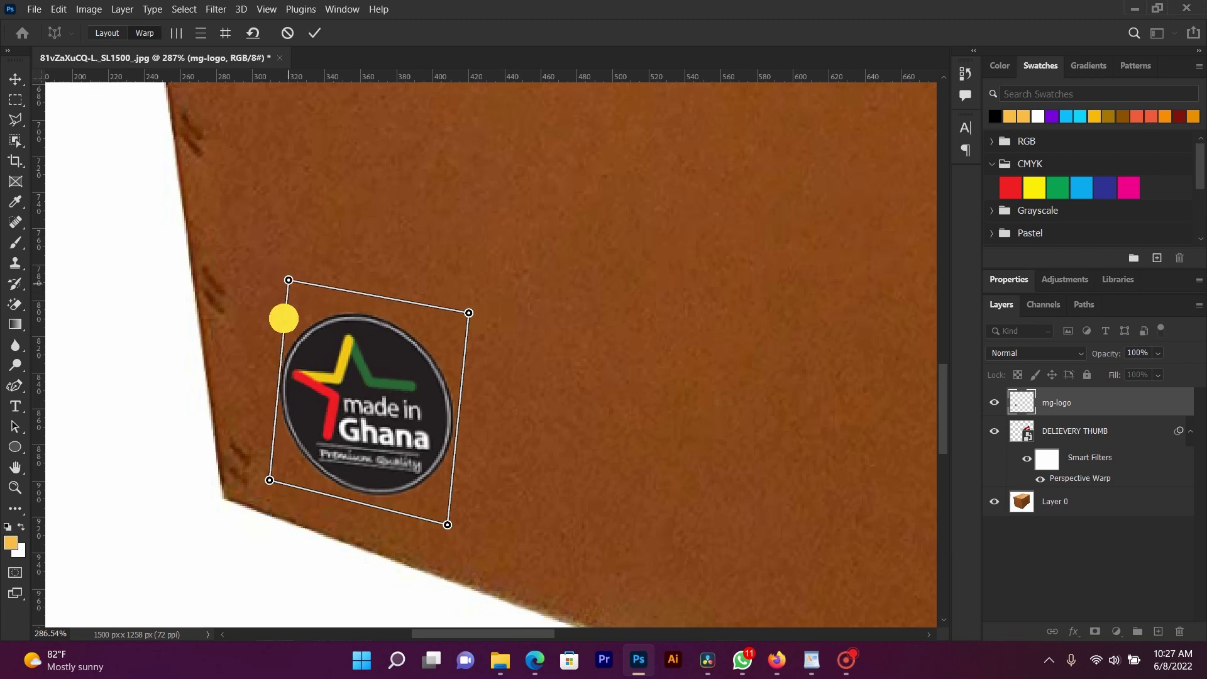
{"action": "left_click_drag", "start_coordinate": [270, 480], "coordinate": [287, 464]}
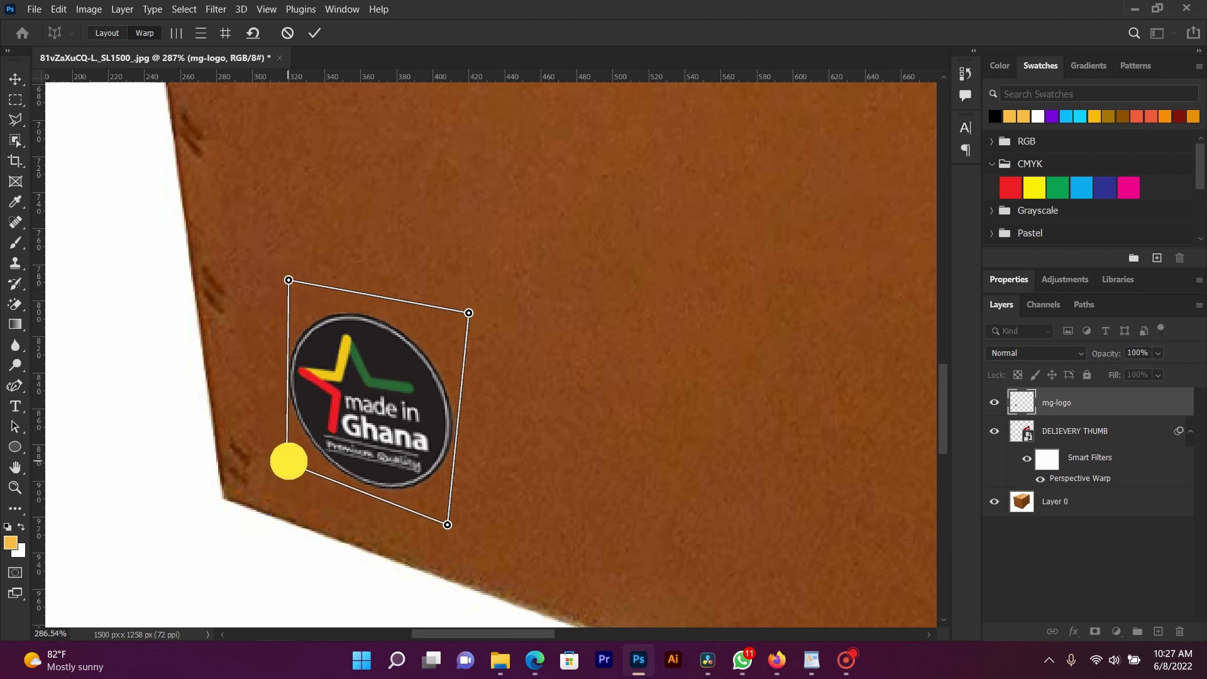
{"action": "left_click_drag", "start_coordinate": [448, 525], "coordinate": [440, 519]}
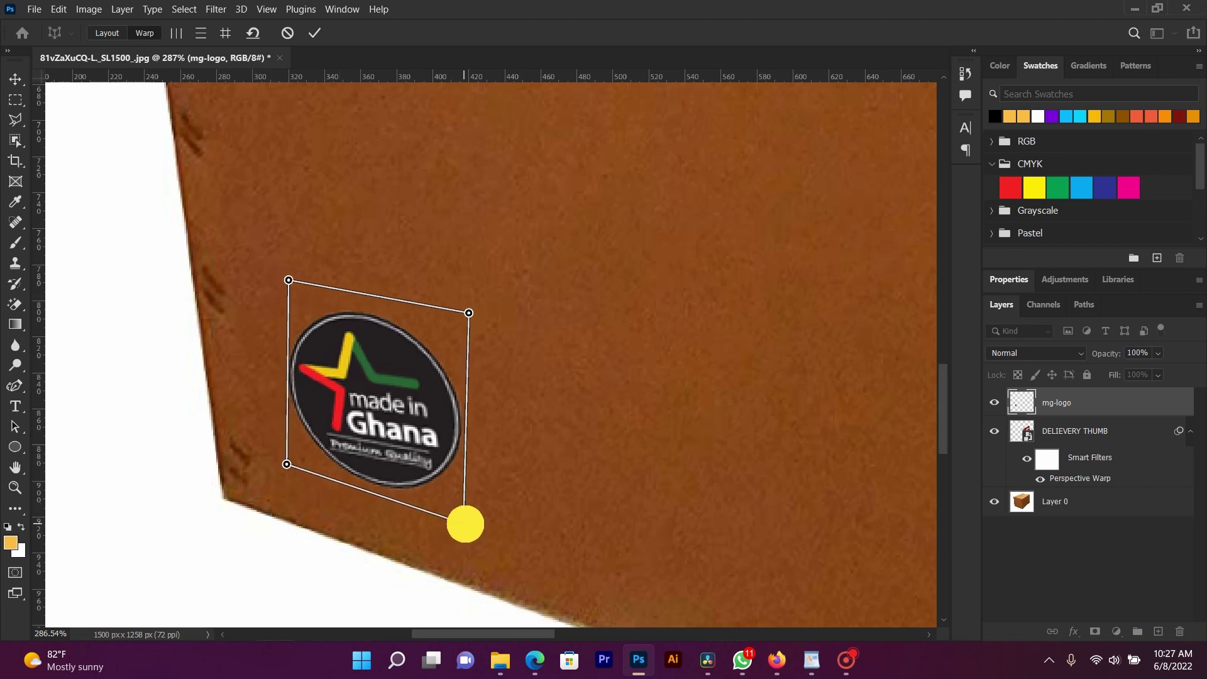
{"action": "left_click", "coordinate": [314, 33]}
{"action": "scroll", "coordinate": [478, 307], "scroll_direction": "down", "scroll_amount": 1}
{"action": "scroll", "coordinate": [477, 307], "scroll_direction": "down", "scroll_amount": 4}
{"action": "scroll", "coordinate": [478, 307], "scroll_direction": "down", "scroll_amount": 3}
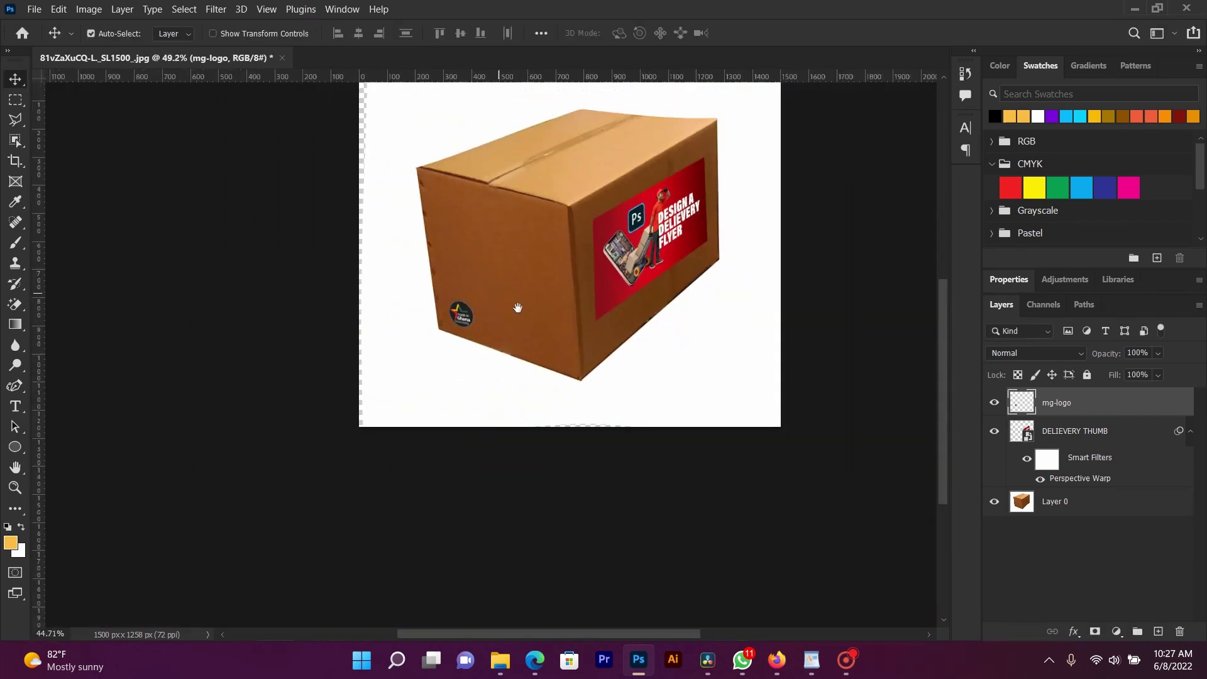
{"action": "scroll", "coordinate": [465, 372], "scroll_direction": "down", "scroll_amount": 1}
{"action": "scroll", "coordinate": [494, 374], "scroll_direction": "up", "scroll_amount": 1}
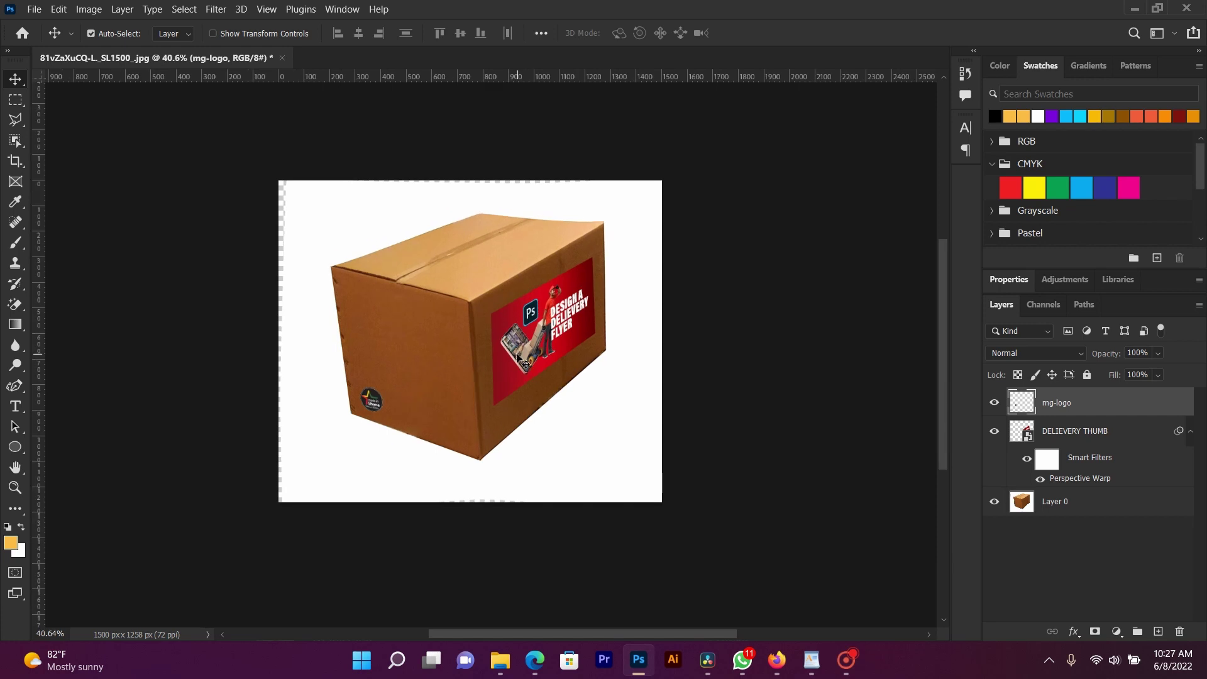
{"action": "scroll", "coordinate": [522, 361], "scroll_direction": "down", "scroll_amount": 2}
{"action": "scroll", "coordinate": [511, 357], "scroll_direction": "up", "scroll_amount": 1}
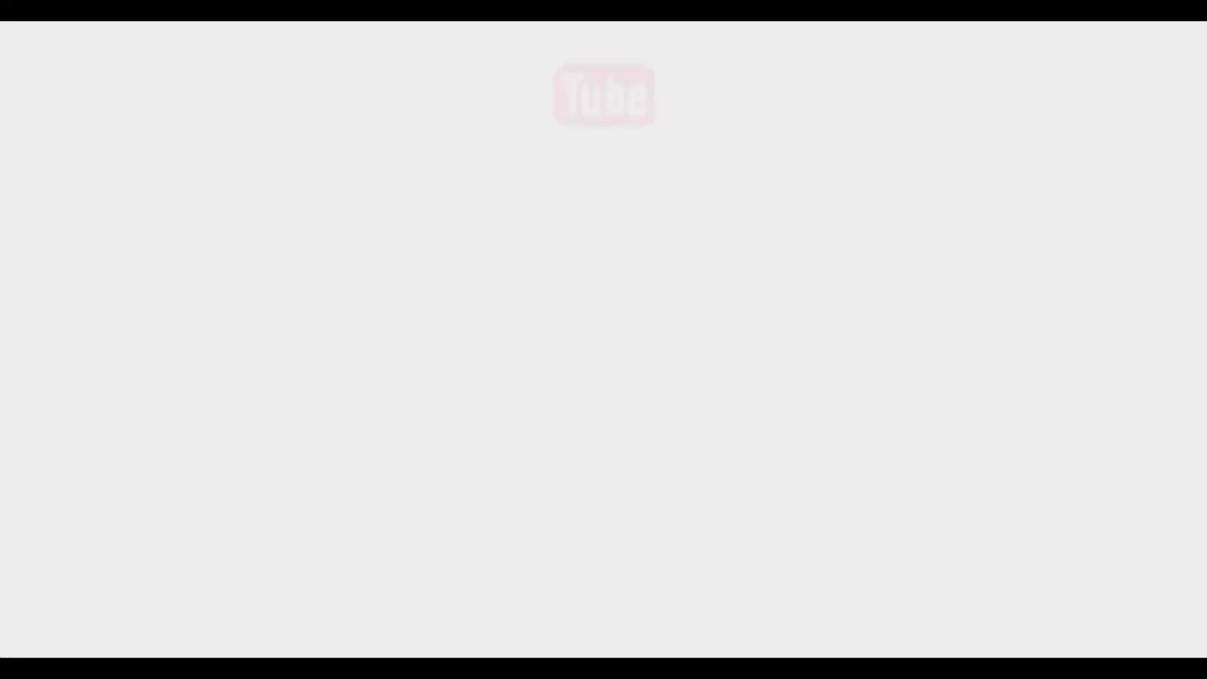